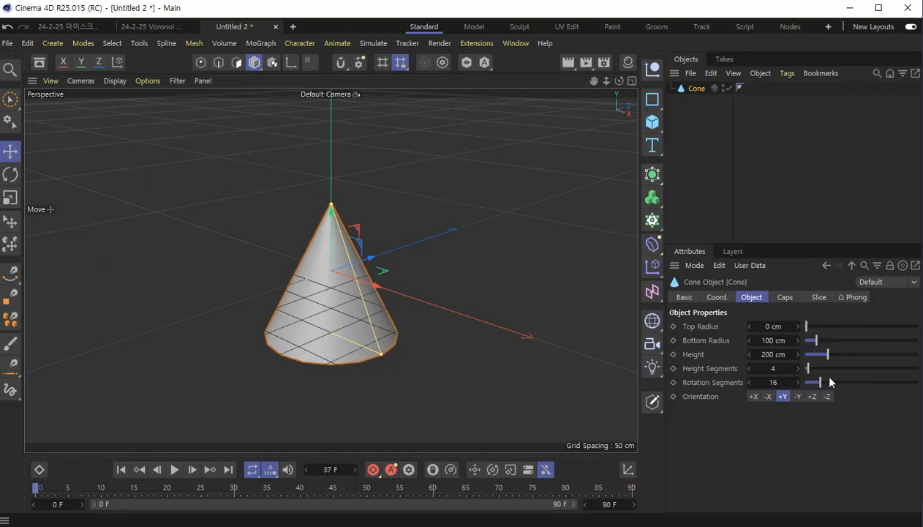
Set the cone's orientation to -Y and its top radius to 73 cm to form a tapered cup.
{"action": "left_click", "coordinate": [797, 397]}
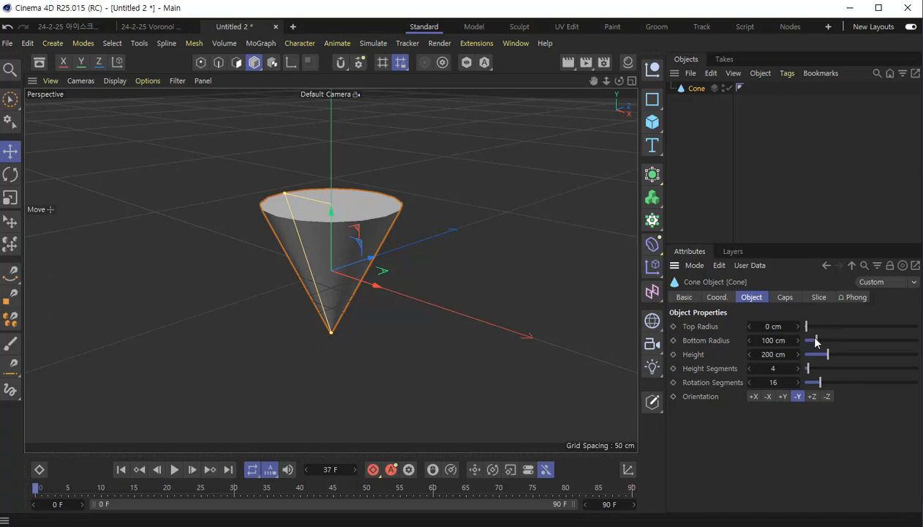
{"action": "left_click_drag", "start_coordinate": [807, 326], "coordinate": [813, 329]}
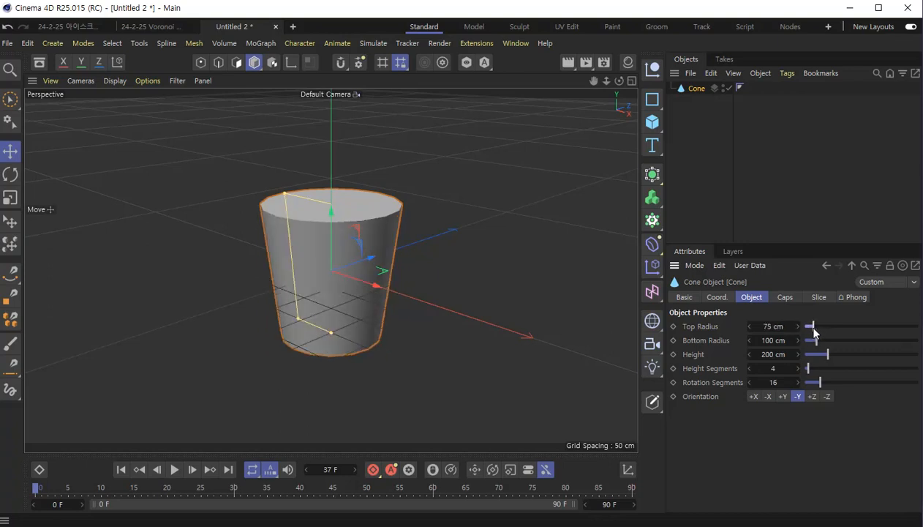
{"action": "left_click", "coordinate": [774, 326]}
{"action": "type", "text": "73"}
{"action": "key", "text": "Return"}
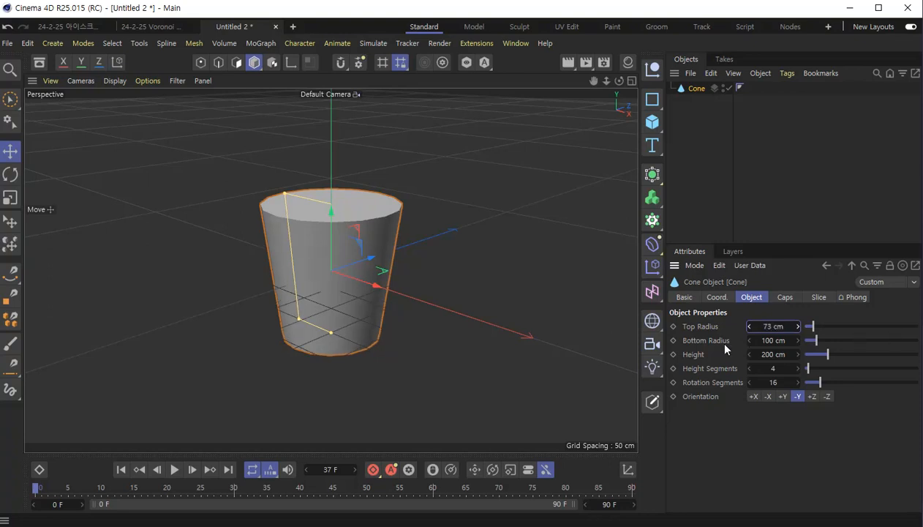
{"action": "left_click_drag", "start_coordinate": [358, 360], "coordinate": [327, 316], "text": "alt"}
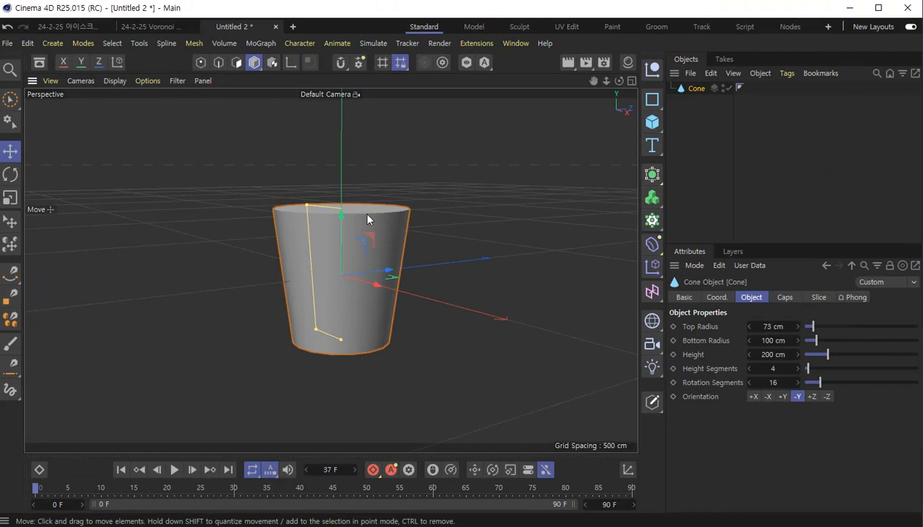
{"action": "left_click_drag", "start_coordinate": [350, 256], "coordinate": [356, 322], "text": "alt"}
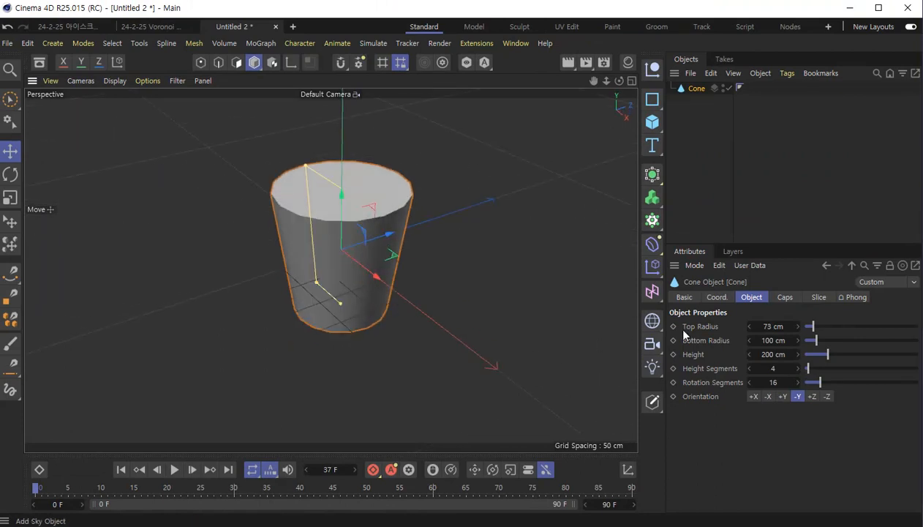
Duplicate the cone and turn off the caps on the copy, keeping the original capped.
{"action": "left_click", "coordinate": [783, 298]}
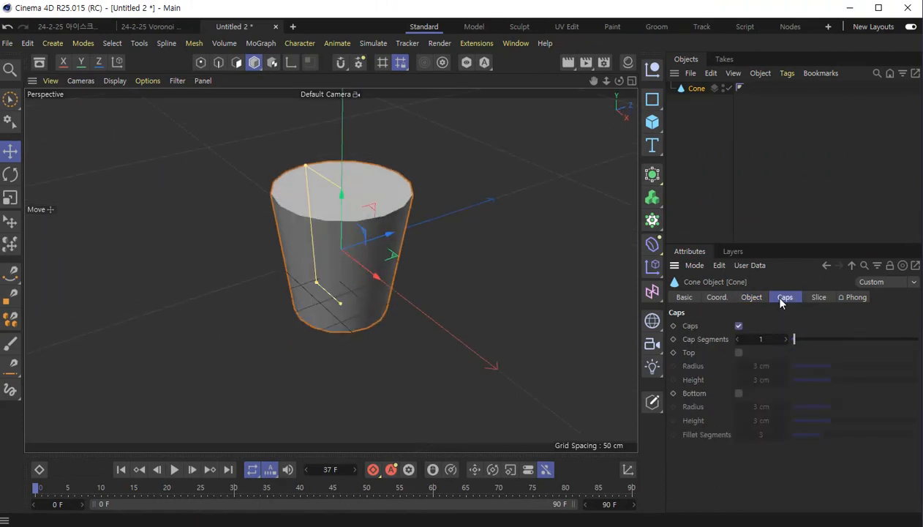
{"action": "left_click", "coordinate": [739, 326]}
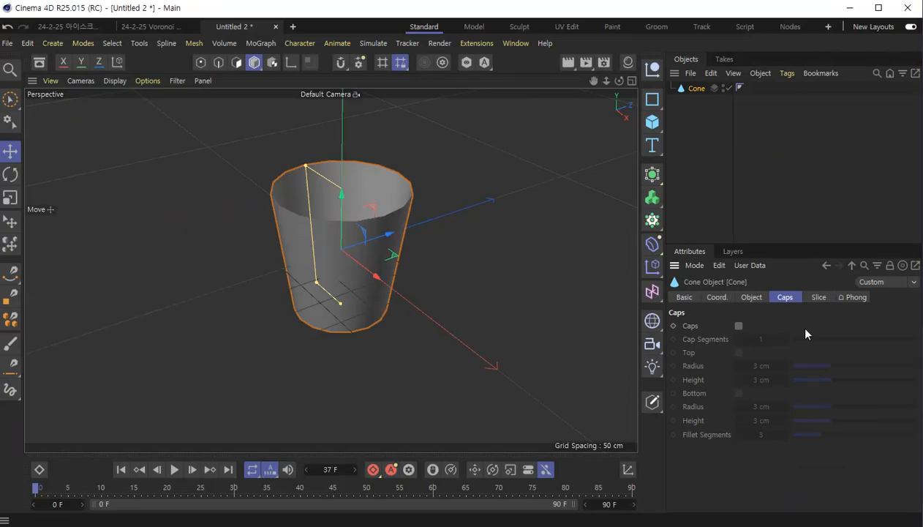
{"action": "left_click", "coordinate": [672, 322]}
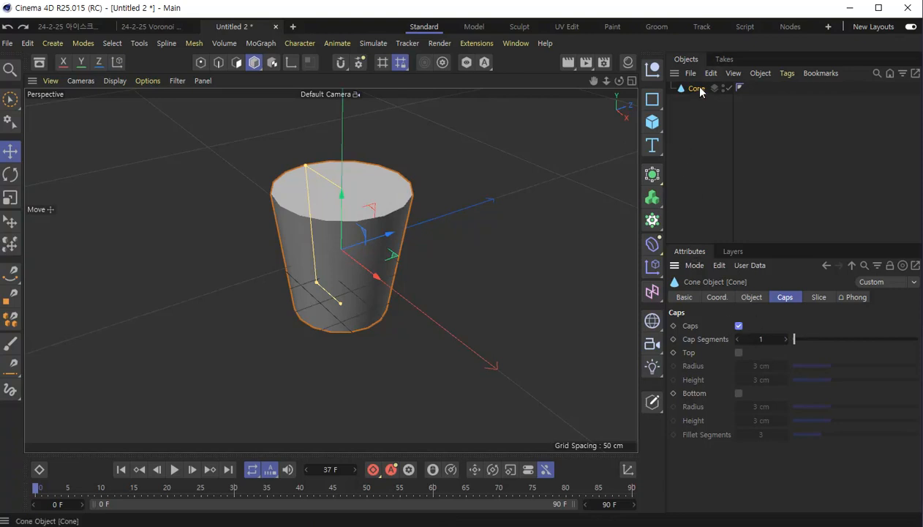
{"action": "left_click_drag", "start_coordinate": [697, 88], "coordinate": [700, 125], "text": "ctrl"}
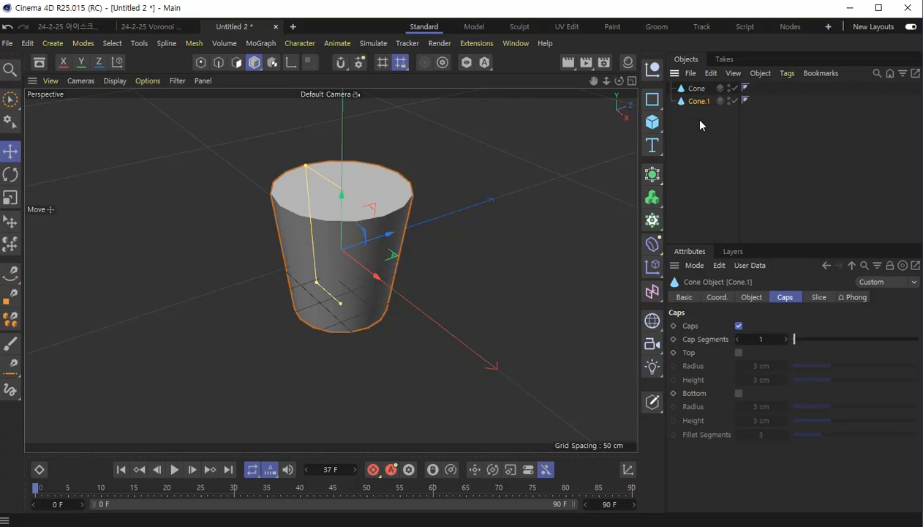
{"action": "left_click", "coordinate": [739, 326]}
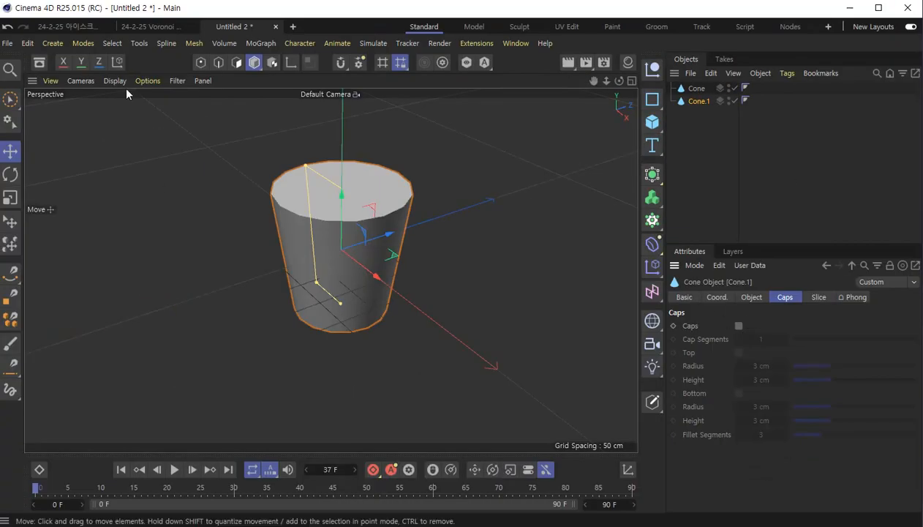
Set the viewport display to Gouraud Shading (Lines) and disable the original capped cone.
{"action": "left_click", "coordinate": [115, 81]}
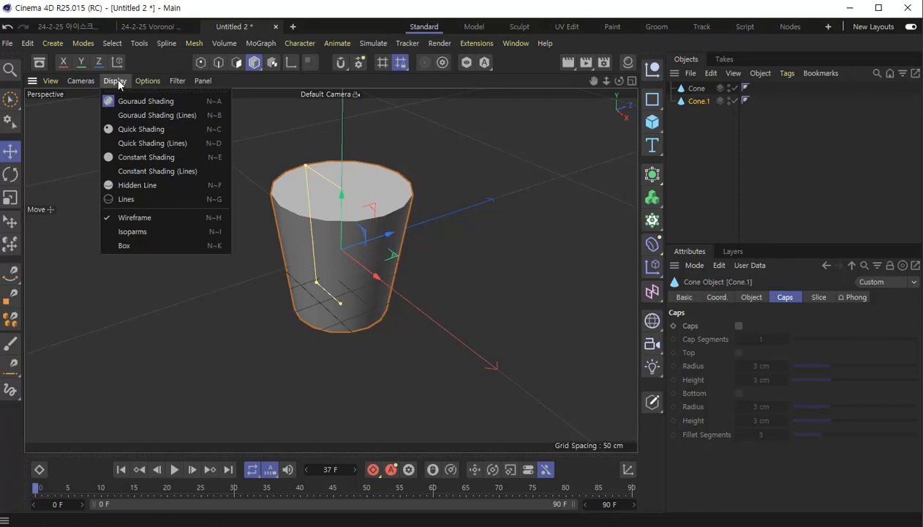
{"action": "left_click", "coordinate": [146, 115]}
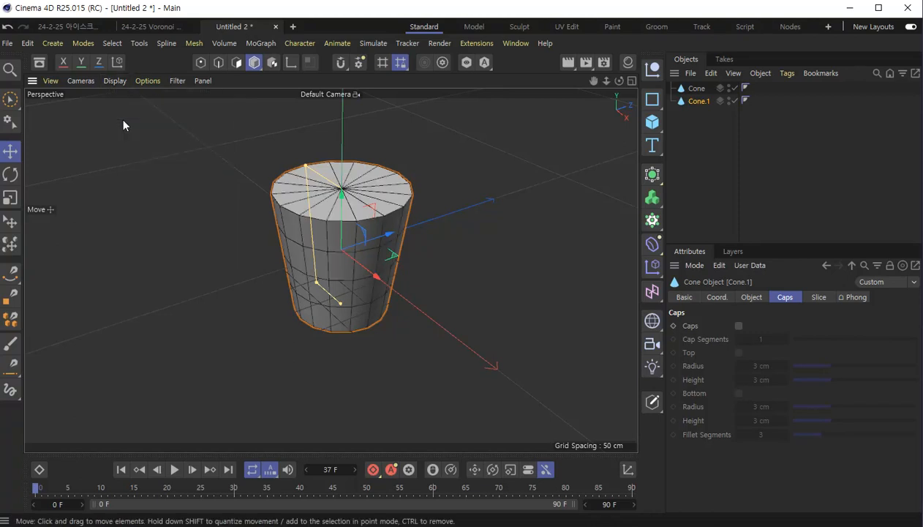
{"action": "left_click", "coordinate": [736, 87]}
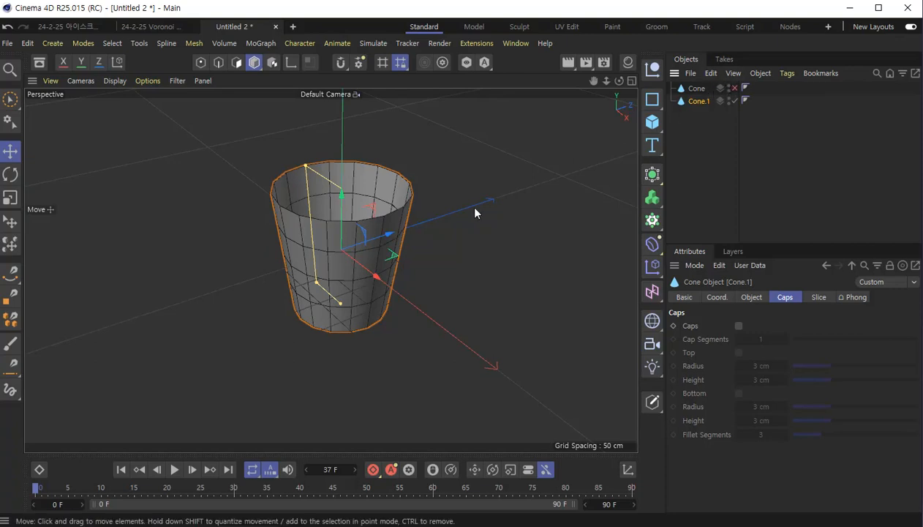
{"action": "mouse_move", "coordinate": [426, 234]}
{"action": "left_mouse_down", "text": "alt"}
{"action": "mouse_move", "coordinate": [435, 356]}
{"action": "mouse_move", "coordinate": [422, 303]}
{"action": "mouse_move", "coordinate": [414, 322]}
{"action": "mouse_move", "coordinate": [408, 309]}
{"action": "mouse_move", "coordinate": [396, 105]}
{"action": "mouse_move", "coordinate": [398, 294]}
{"action": "mouse_move", "coordinate": [414, 245]}
{"action": "left_mouse_up", "text": "alt"}
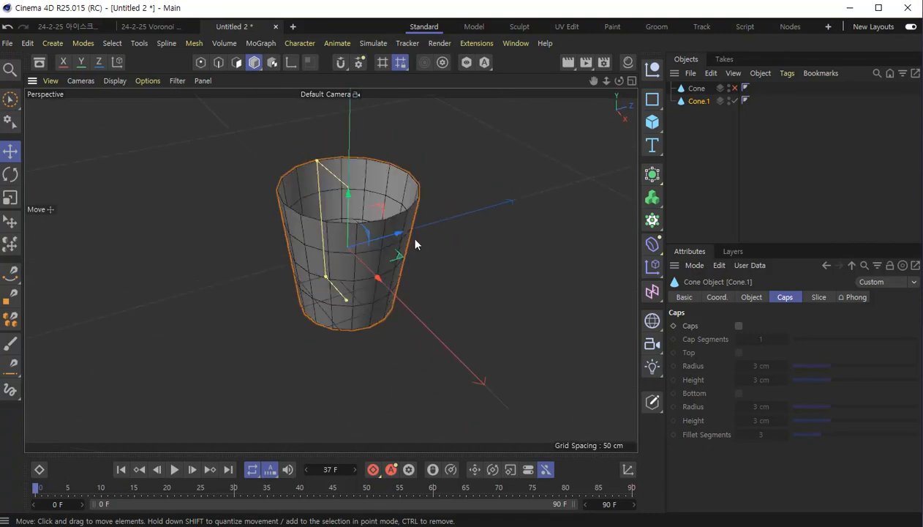
{"action": "left_click", "coordinate": [735, 88]}
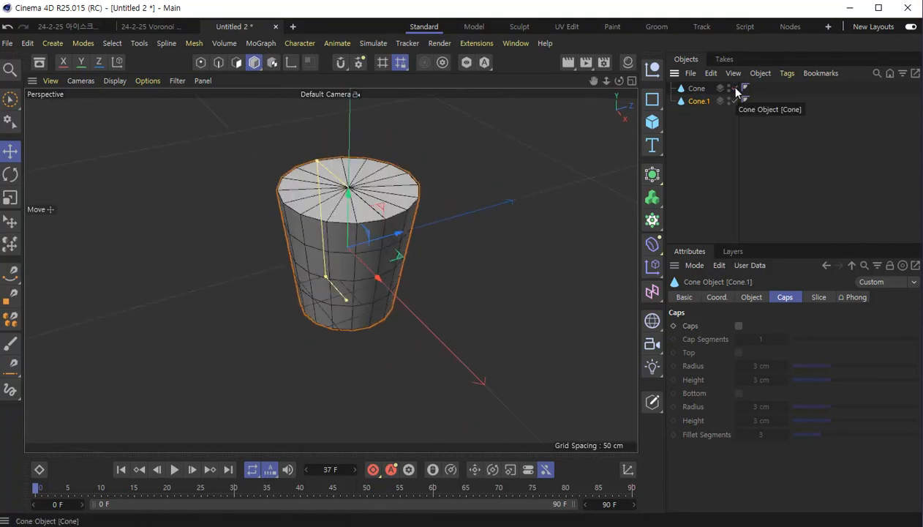
{"action": "left_click", "coordinate": [735, 88]}
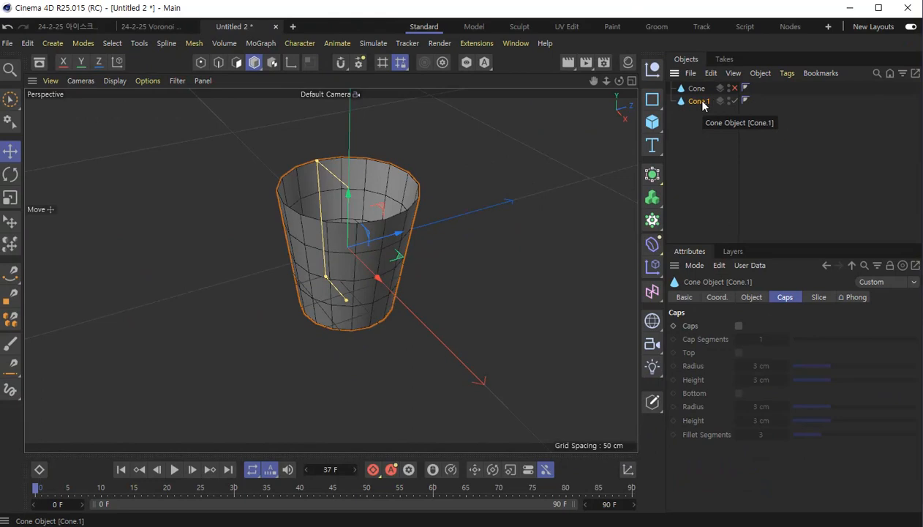
Look at the wafer in the finished ice cream scene, and place the capless cone copy inside a new Atom Array.
{"action": "scroll", "coordinate": [350, 199], "scroll_direction": "up", "scroll_amount": 4}
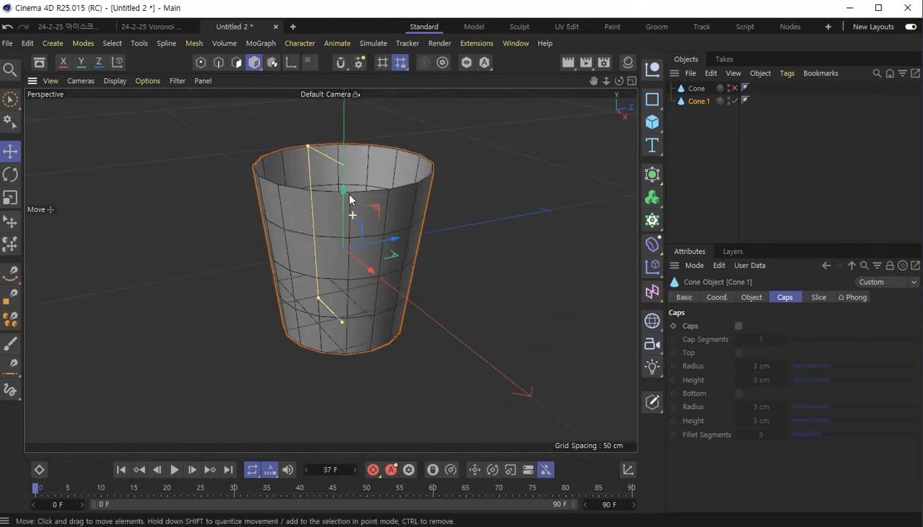
{"action": "scroll", "coordinate": [348, 202], "scroll_direction": "up", "scroll_amount": 2}
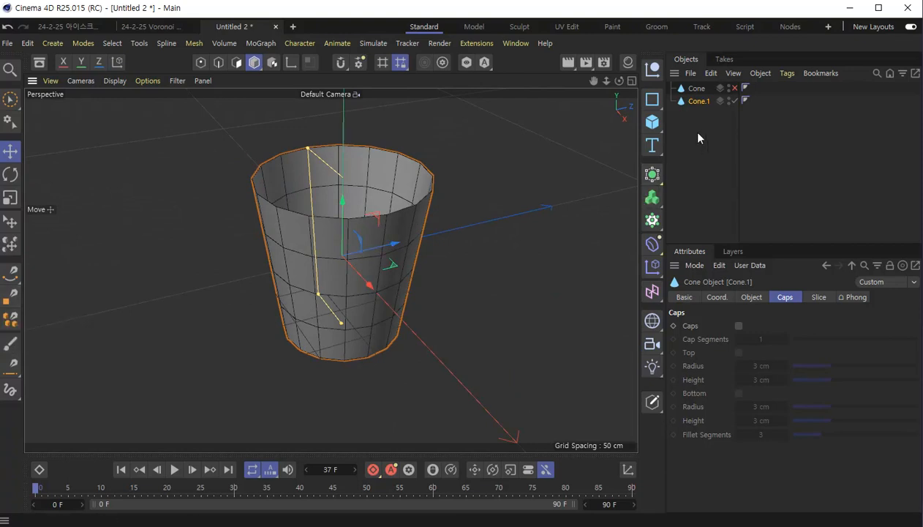
{"action": "left_click", "coordinate": [73, 26]}
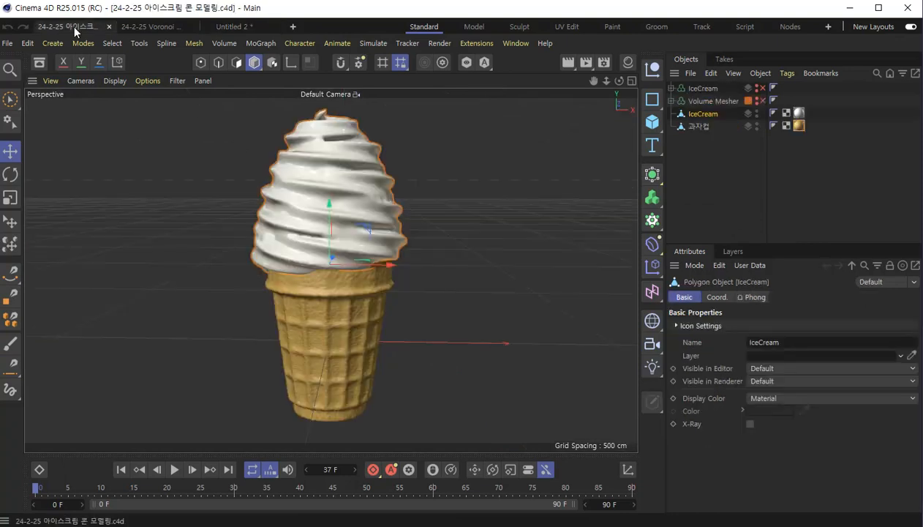
{"action": "scroll", "coordinate": [315, 338], "scroll_direction": "up", "scroll_amount": 5}
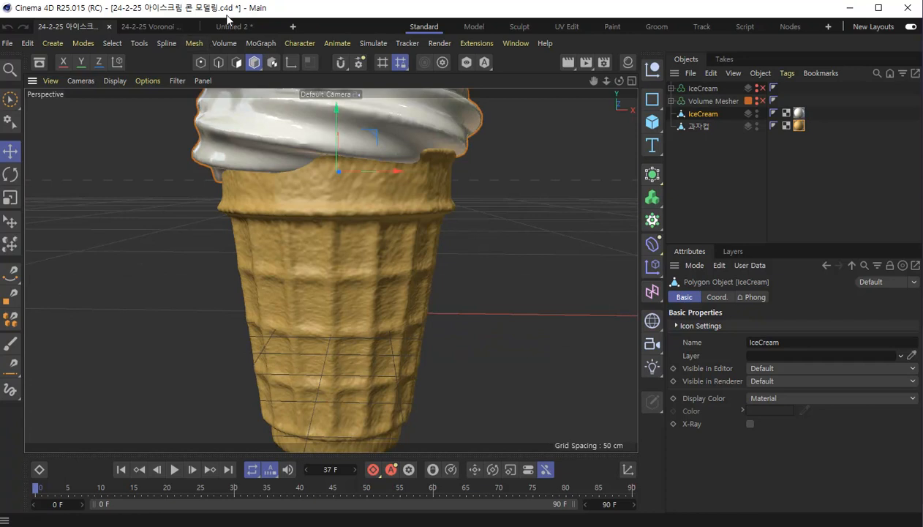
{"action": "left_click", "coordinate": [233, 27]}
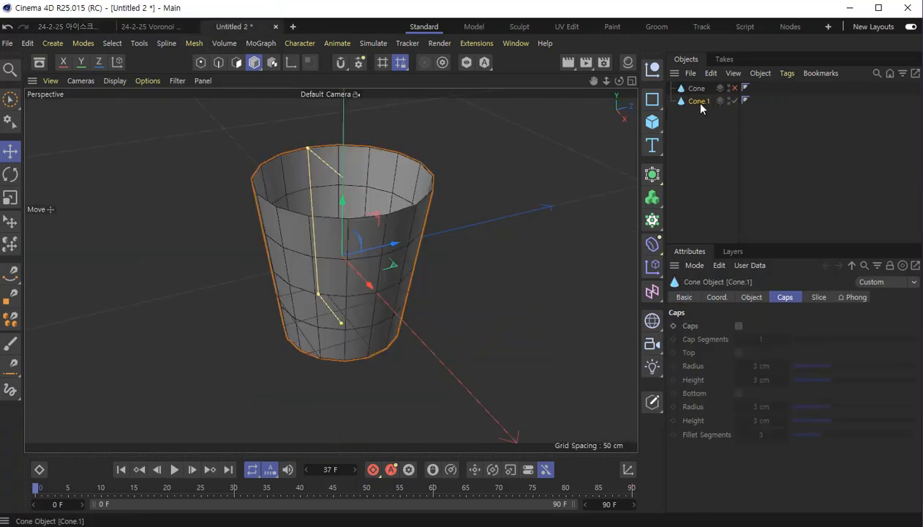
{"action": "left_click", "coordinate": [656, 181]}
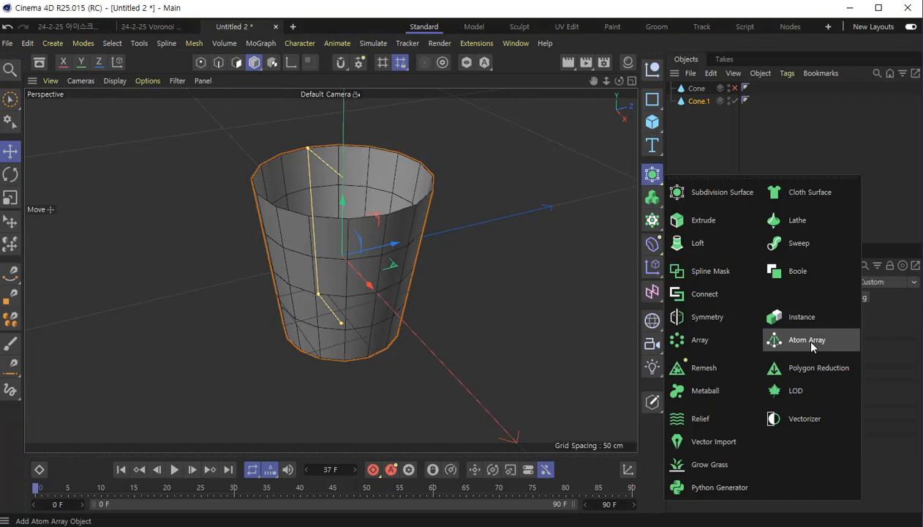
{"action": "left_click", "coordinate": [808, 341]}
{"action": "left_click_drag", "start_coordinate": [698, 115], "coordinate": [708, 92]}
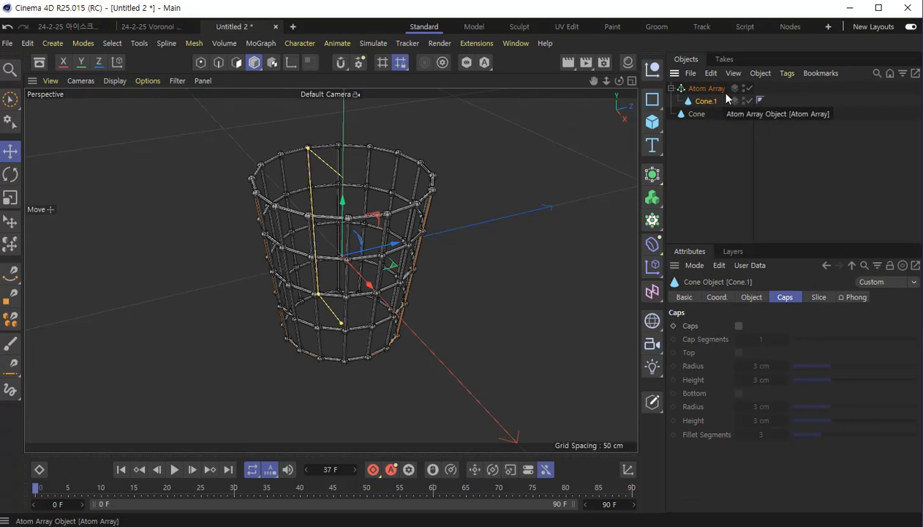
Set the Atom Array's cylinder radius to 5 cm to match its sphere radius.
{"action": "left_click", "coordinate": [701, 89]}
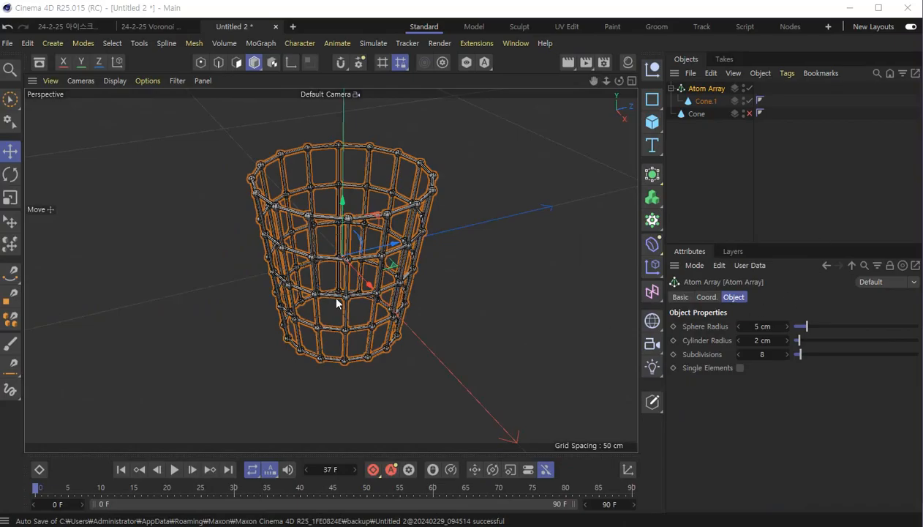
{"action": "scroll", "coordinate": [350, 295], "scroll_direction": "up", "scroll_amount": 2}
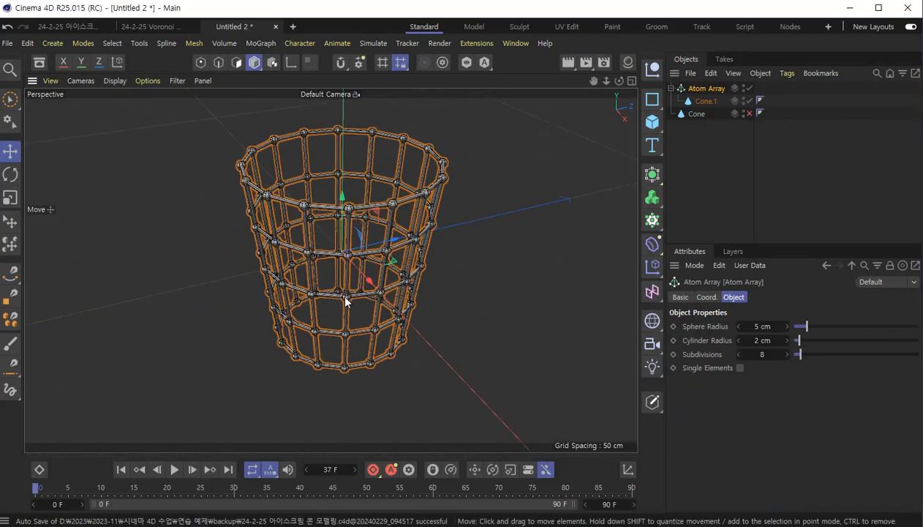
{"action": "left_click", "coordinate": [766, 341]}
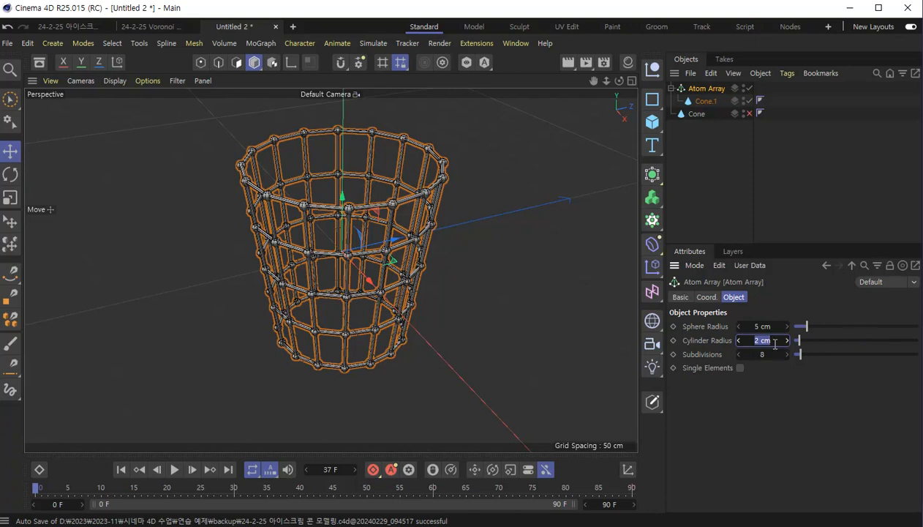
{"action": "type", "text": "5"}
{"action": "key", "text": "Return"}
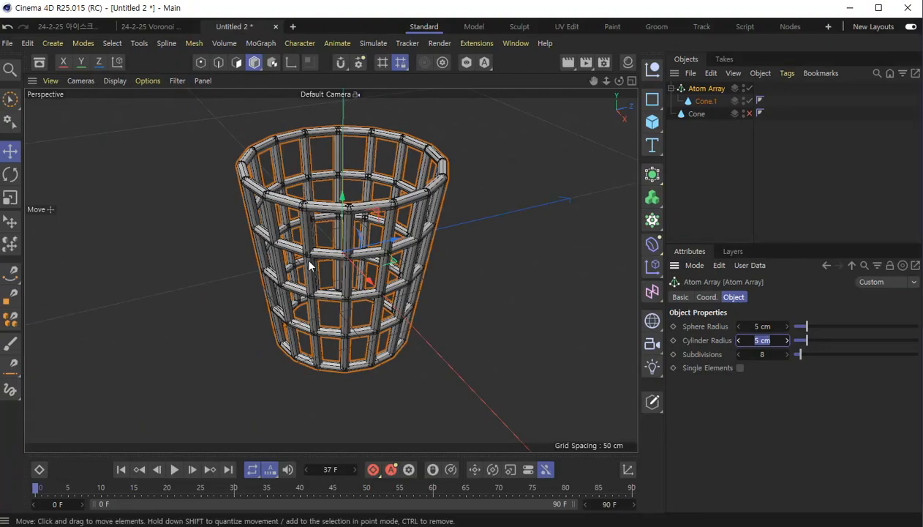
{"action": "left_click", "coordinate": [299, 228]}
{"action": "left_click_drag", "start_coordinate": [298, 228], "coordinate": [329, 306], "text": "alt"}
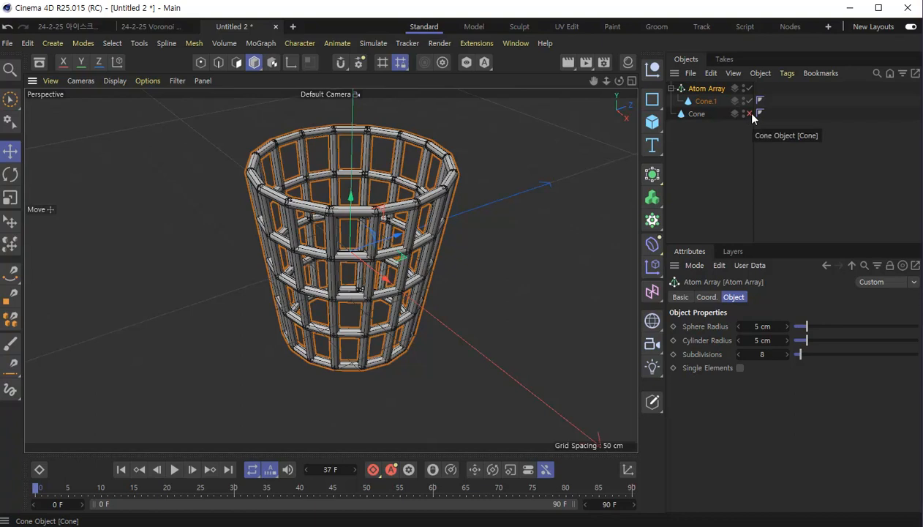
Disable the Atom Array group in favour of the re-enabled capped Cone, and compare it with the finished ice cream scene.
{"action": "left_click", "coordinate": [749, 87]}
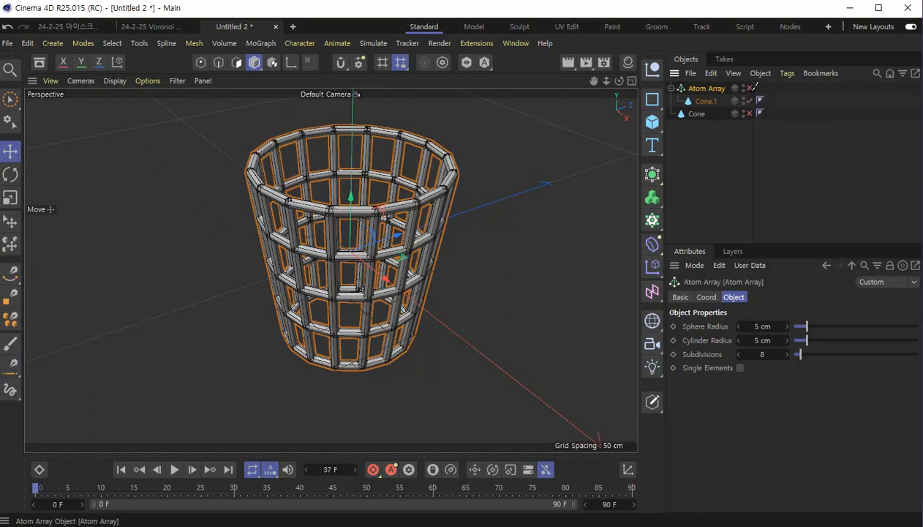
{"action": "left_click", "coordinate": [697, 113]}
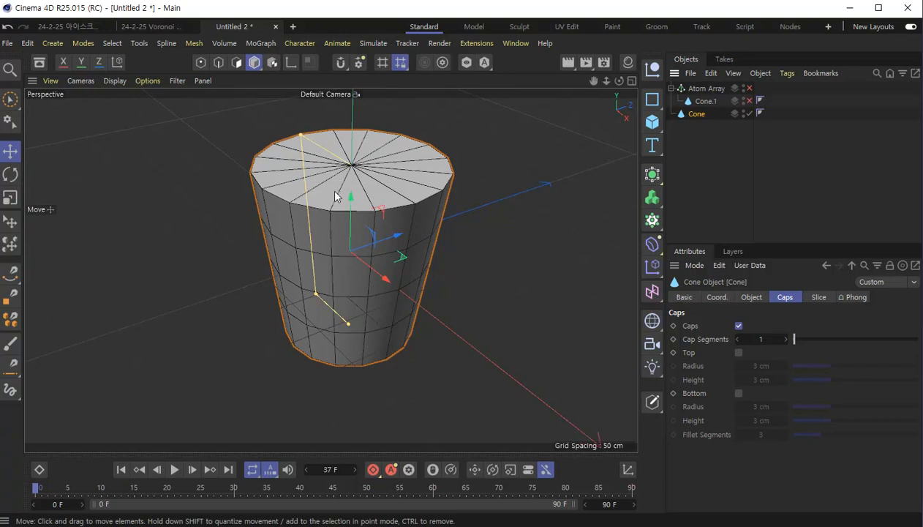
{"action": "left_click", "coordinate": [72, 27]}
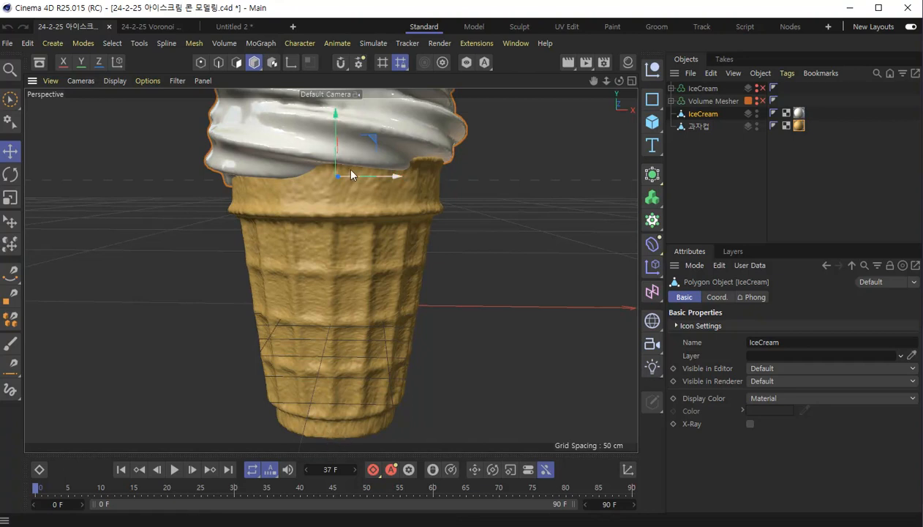
{"action": "left_click", "coordinate": [232, 27]}
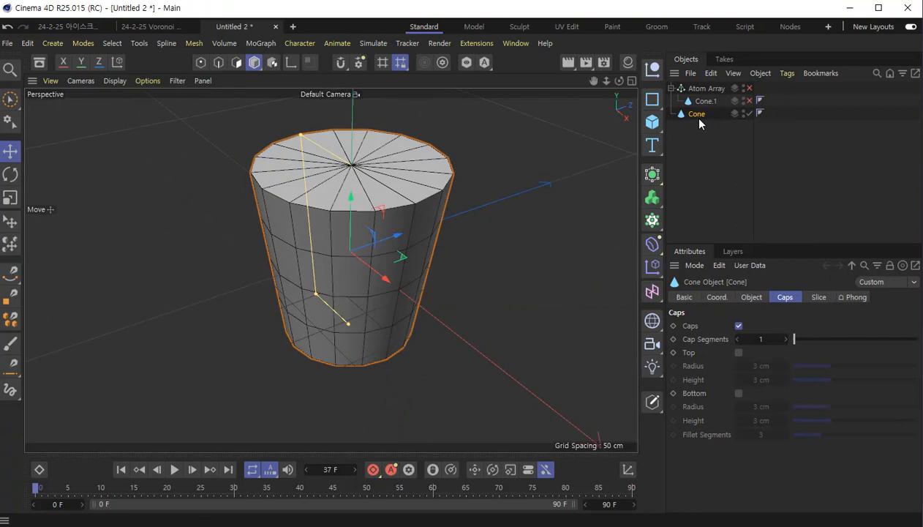
Convert the capped Cone into an editable polygon object.
{"action": "left_click", "coordinate": [656, 408]}
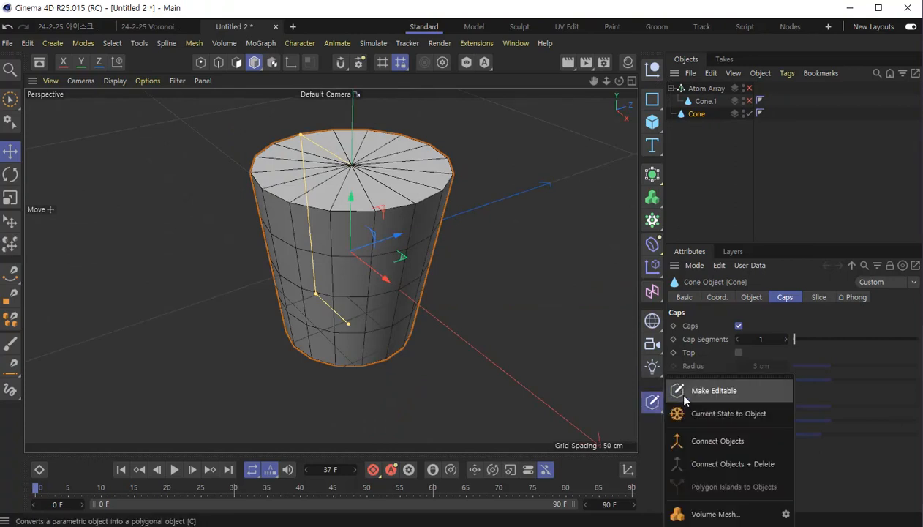
{"action": "left_click", "coordinate": [684, 396]}
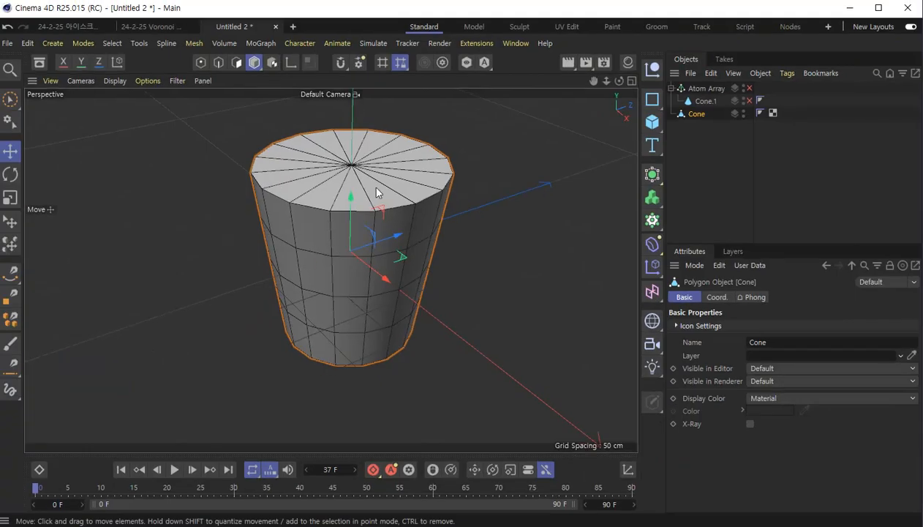
{"action": "scroll", "coordinate": [377, 169], "scroll_direction": "up", "scroll_amount": 2}
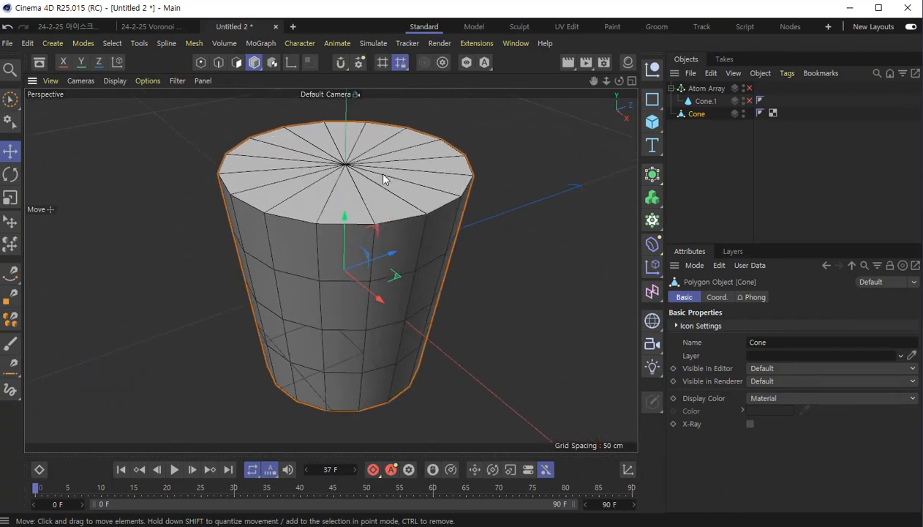
Select all the polygons of the cone's top cap and inset them outward with an offset of -8 cm.
{"action": "scroll", "coordinate": [384, 169], "scroll_direction": "up", "scroll_amount": 1}
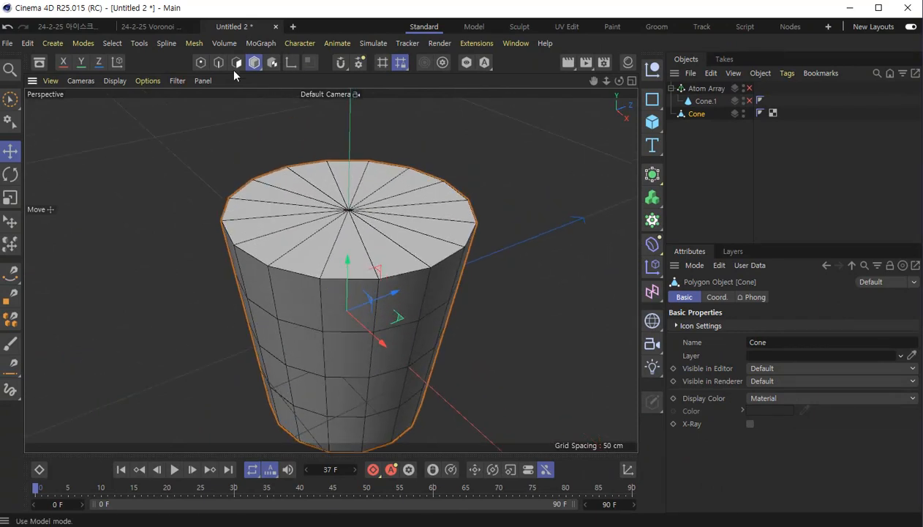
{"action": "left_click", "coordinate": [234, 63]}
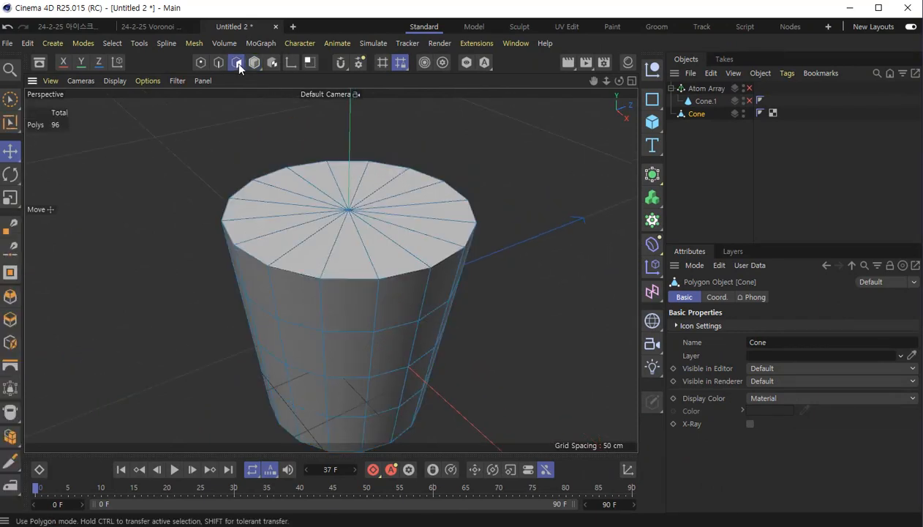
{"action": "left_click_drag", "start_coordinate": [12, 99], "coordinate": [67, 120]}
{"action": "mouse_move", "coordinate": [233, 189]}
{"action": "left_mouse_down"}
{"action": "mouse_move", "coordinate": [285, 212]}
{"action": "mouse_move", "coordinate": [383, 212]}
{"action": "mouse_move", "coordinate": [316, 222]}
{"action": "mouse_move", "coordinate": [320, 189]}
{"action": "left_mouse_up"}
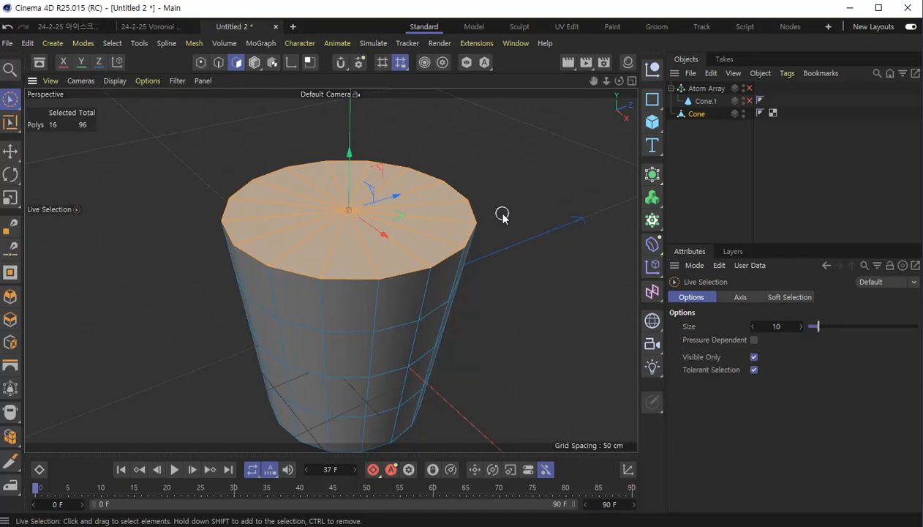
{"action": "right_click", "coordinate": [539, 173]}
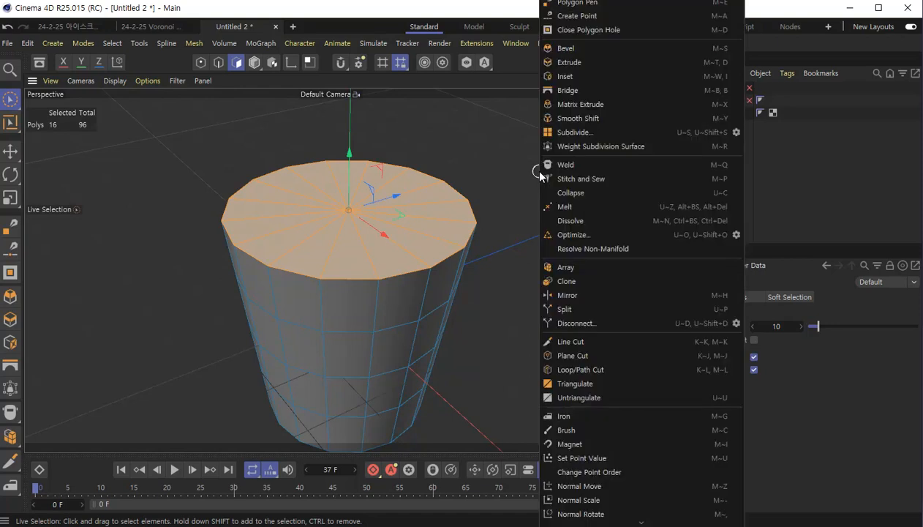
{"action": "left_click", "coordinate": [593, 81]}
{"action": "left_click_drag", "start_coordinate": [532, 164], "coordinate": [482, 167]}
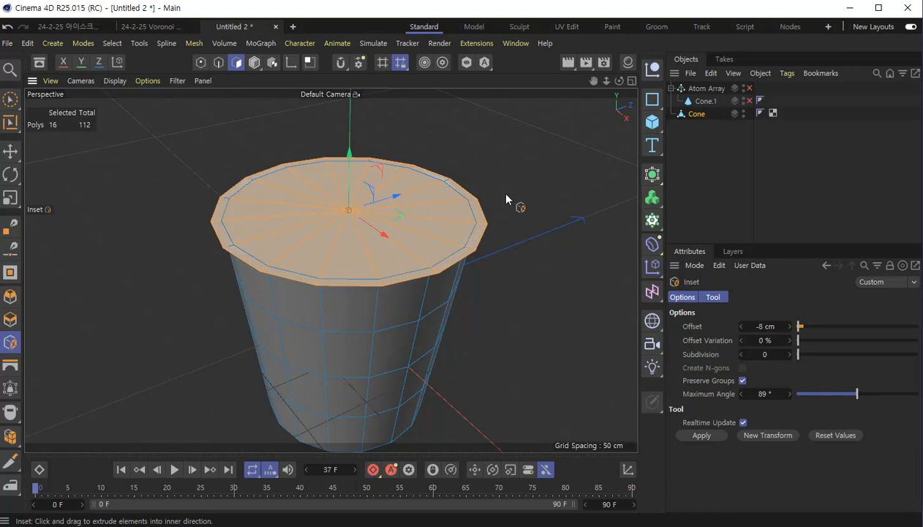
Extrude the widened top cap upward with an offset of 55 cm to form the cup's upper rim band.
{"action": "left_click_drag", "start_coordinate": [521, 270], "coordinate": [533, 208], "text": "alt"}
{"action": "right_click", "coordinate": [532, 207]}
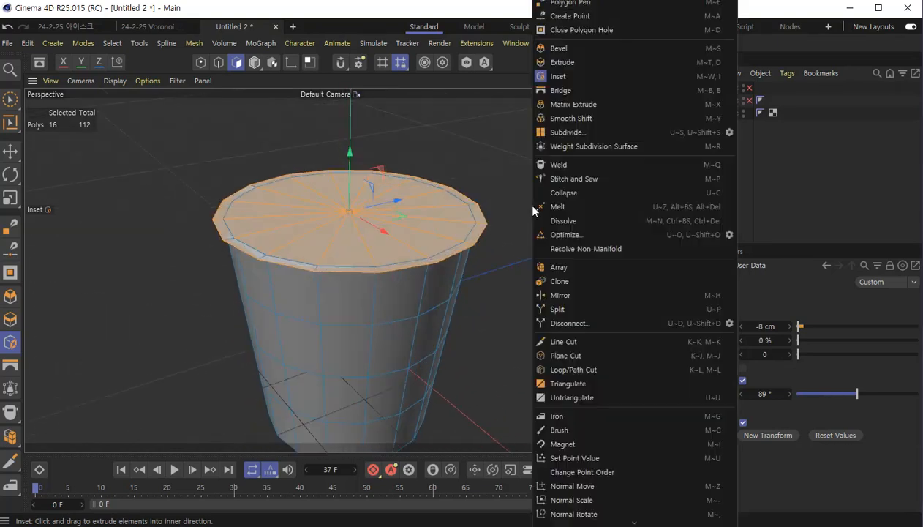
{"action": "left_click", "coordinate": [575, 65]}
{"action": "left_click_drag", "start_coordinate": [595, 224], "coordinate": [663, 225]}
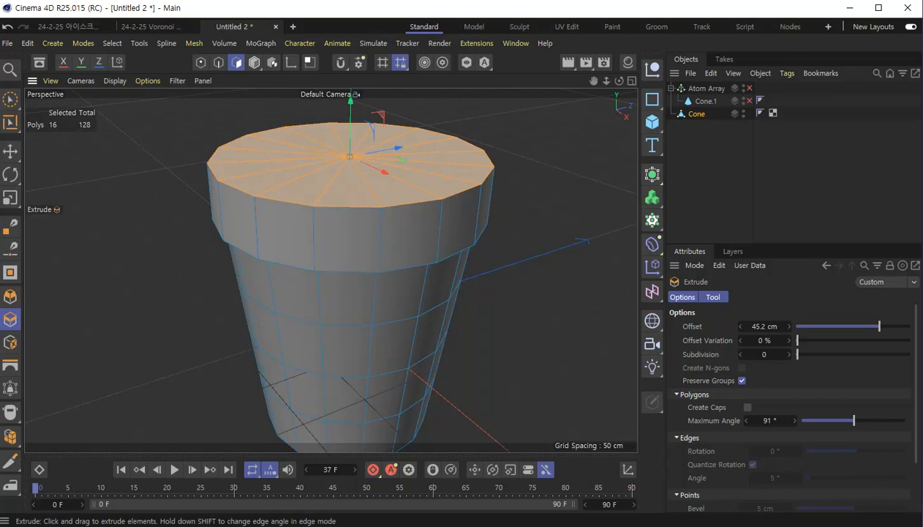
{"action": "left_click_drag", "start_coordinate": [340, 246], "coordinate": [537, 283], "text": "alt"}
{"action": "left_click_drag", "start_coordinate": [548, 233], "coordinate": [495, 262]}
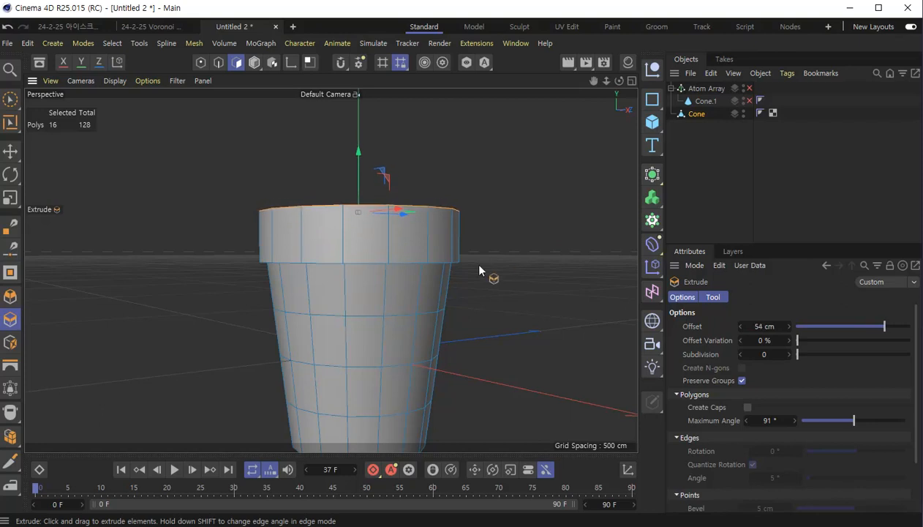
{"action": "left_click", "coordinate": [764, 326]}
{"action": "type", "text": "55"}
{"action": "key", "text": "Return"}
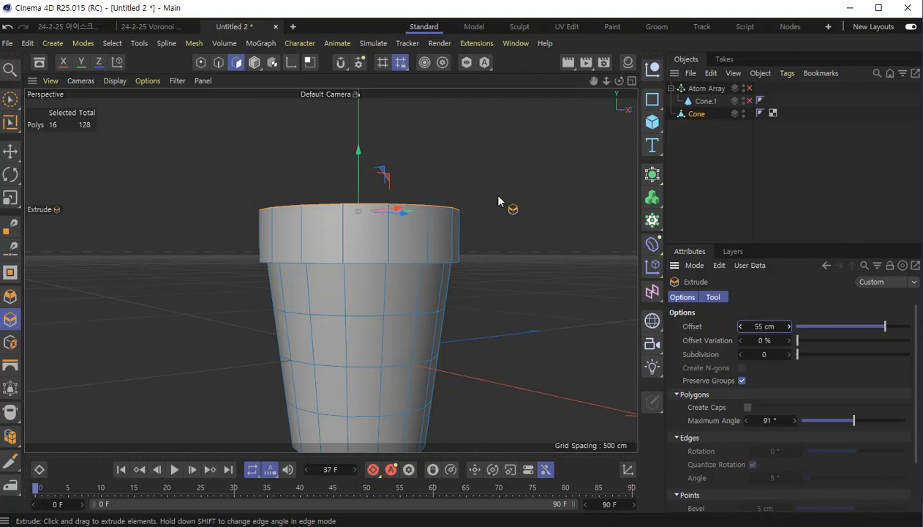
Inset the top face of the rim band inward by about 9 cm to give the rim its wall thickness.
{"action": "left_click_drag", "start_coordinate": [517, 194], "coordinate": [497, 192], "text": "alt"}
{"action": "right_click", "coordinate": [528, 184]}
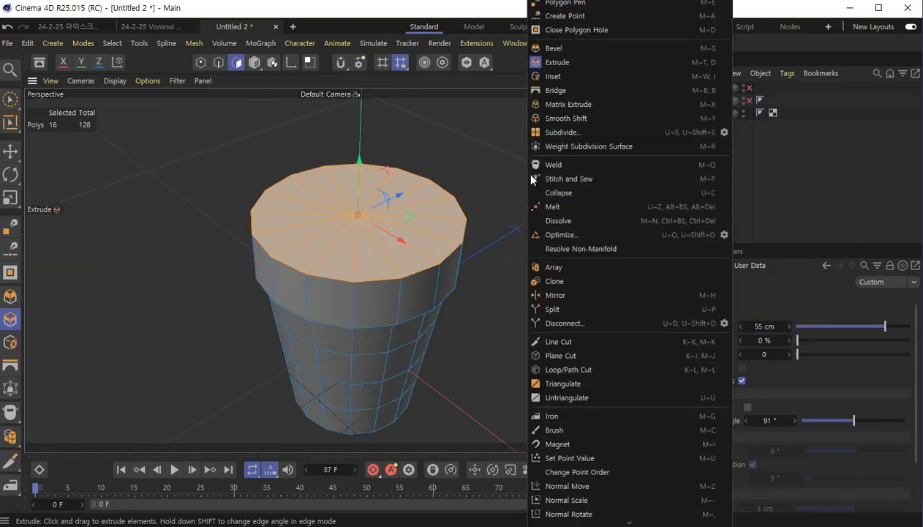
{"action": "left_click", "coordinate": [565, 79]}
{"action": "left_click_drag", "start_coordinate": [554, 159], "coordinate": [587, 158]}
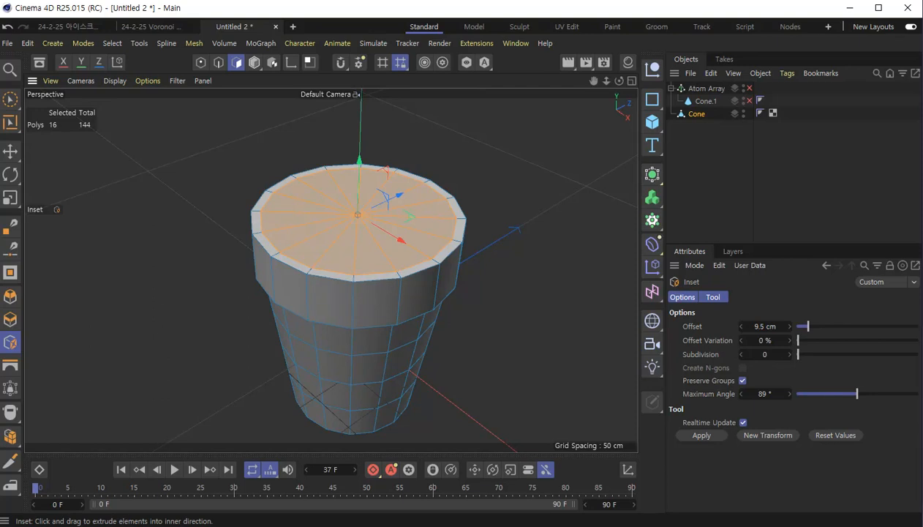
Extrude the inset top polygons down into the cup by about -40.9 cm, checking the depth in the front view.
{"action": "right_click", "coordinate": [548, 152]}
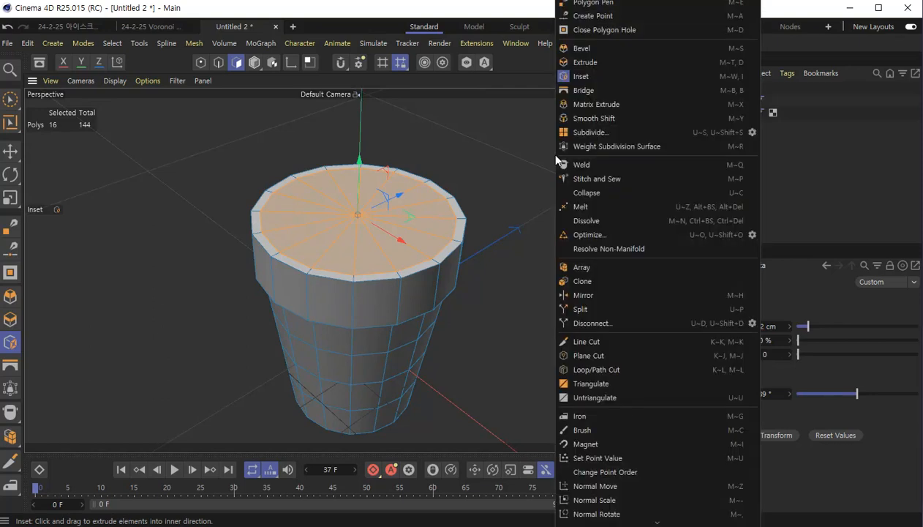
{"action": "left_click", "coordinate": [589, 67]}
{"action": "left_click_drag", "start_coordinate": [540, 152], "coordinate": [329, 234]}
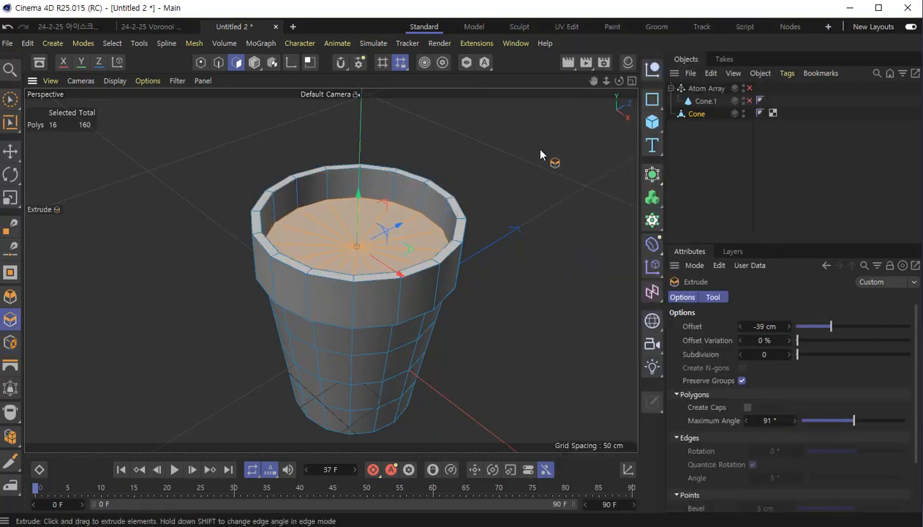
{"action": "key", "text": "F4"}
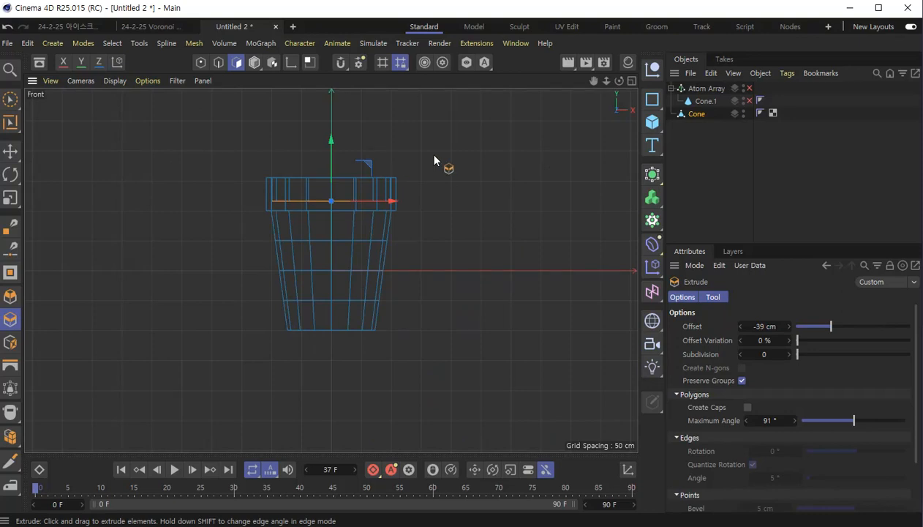
{"action": "scroll", "coordinate": [433, 175], "scroll_direction": "up", "scroll_amount": 2}
{"action": "left_click_drag", "start_coordinate": [322, 144], "coordinate": [323, 178]}
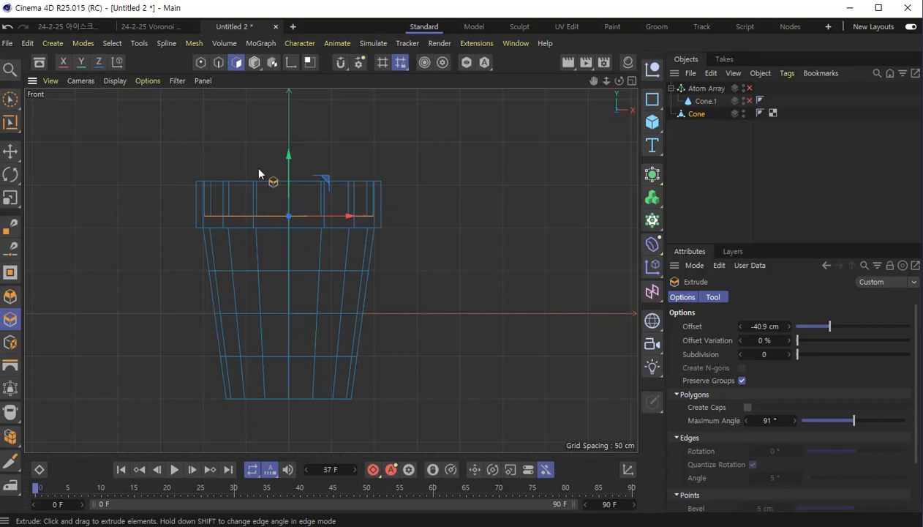
{"action": "right_click", "coordinate": [492, 164]}
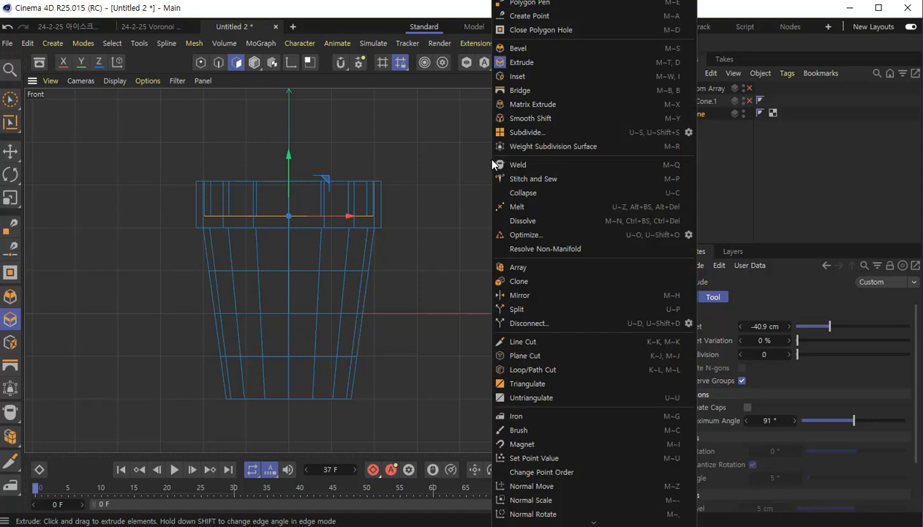
{"action": "left_click", "coordinate": [499, 65]}
{"action": "key", "text": "F1"}
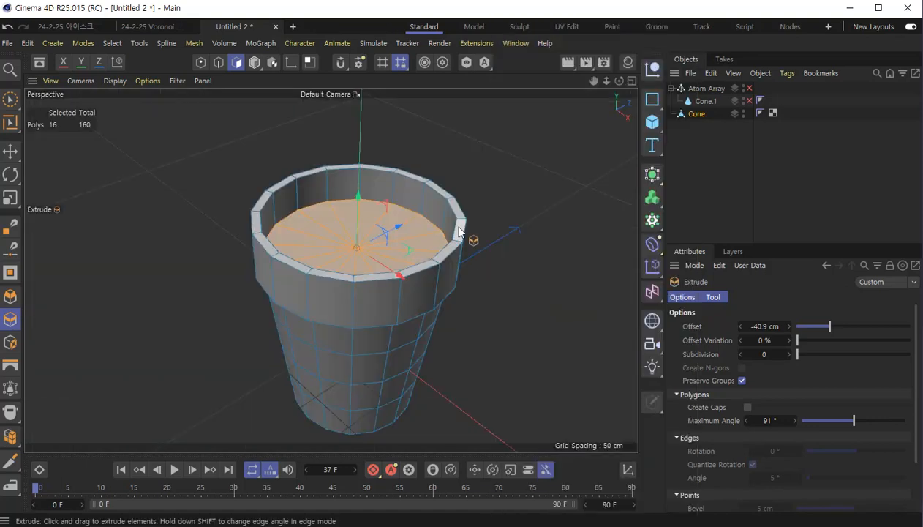
{"action": "left_click_drag", "start_coordinate": [497, 317], "coordinate": [496, 336], "text": "alt"}
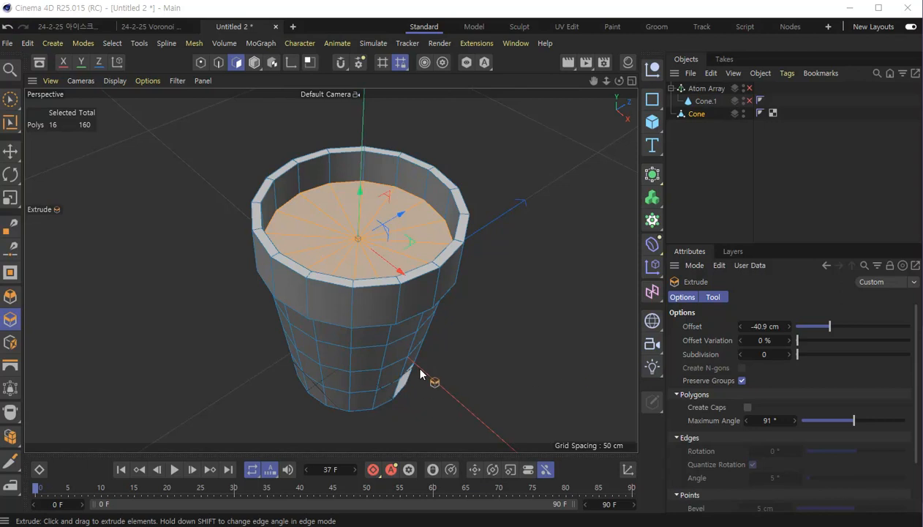
Select all the polygons of the cup's bottom cap and inset them inward by about 7.1 cm.
{"action": "left_click_drag", "start_coordinate": [452, 399], "coordinate": [381, 150], "text": "alt"}
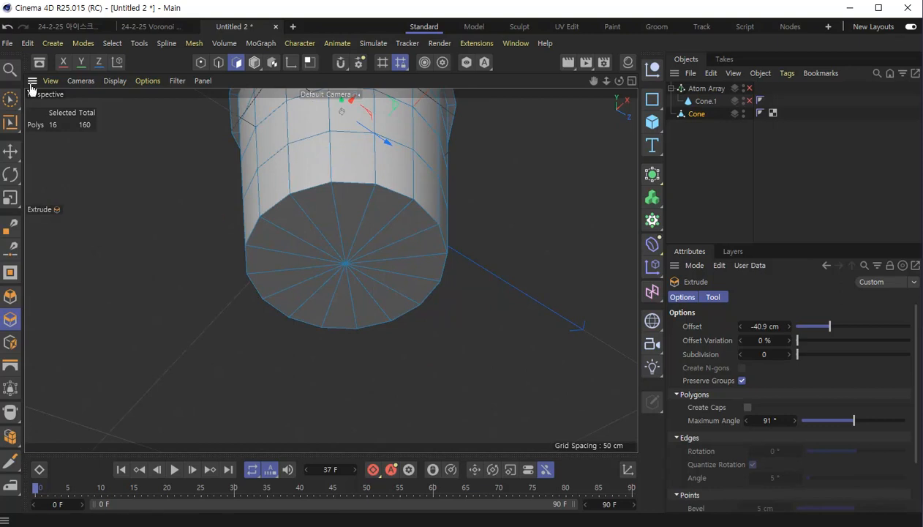
{"action": "left_click", "coordinate": [10, 99]}
{"action": "left_click", "coordinate": [204, 197]}
{"action": "mouse_move", "coordinate": [303, 257]}
{"action": "left_mouse_down"}
{"action": "mouse_move", "coordinate": [391, 251]}
{"action": "mouse_move", "coordinate": [307, 250]}
{"action": "left_mouse_up"}
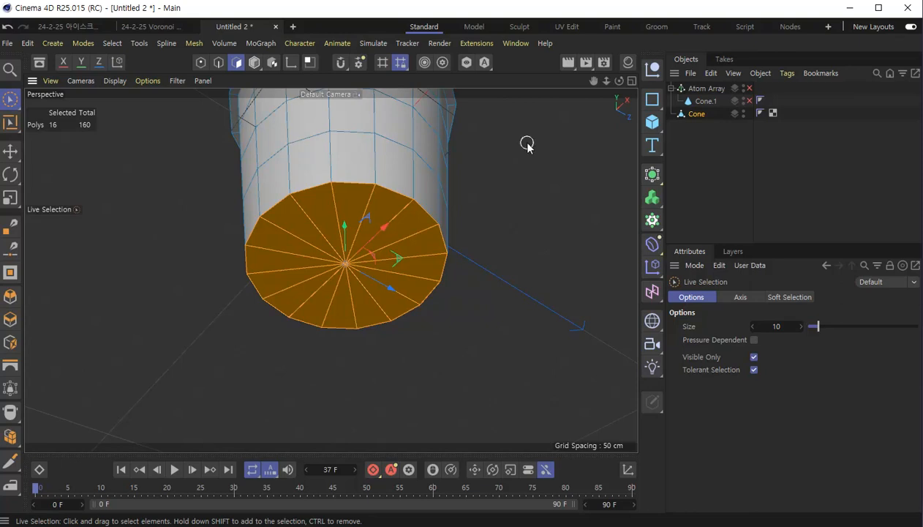
{"action": "right_click", "coordinate": [505, 188]}
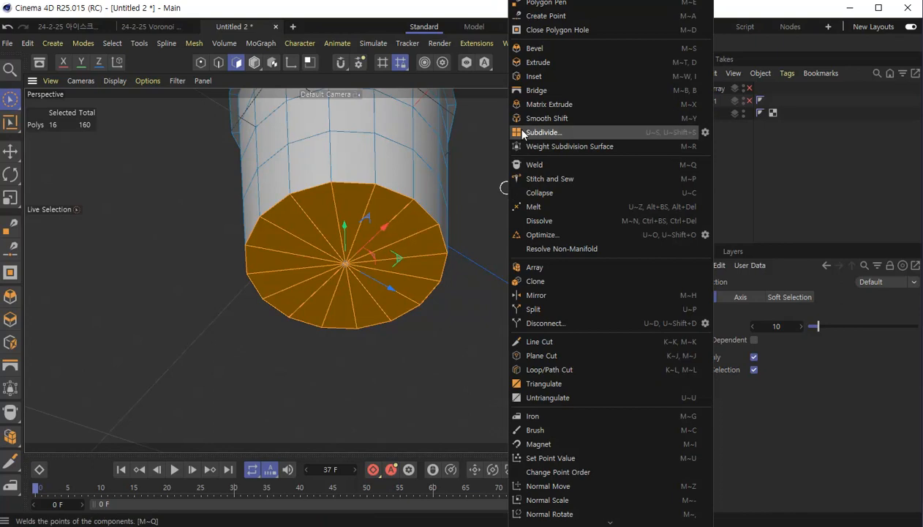
{"action": "left_click", "coordinate": [547, 76]}
{"action": "left_click_drag", "start_coordinate": [578, 184], "coordinate": [556, 186]}
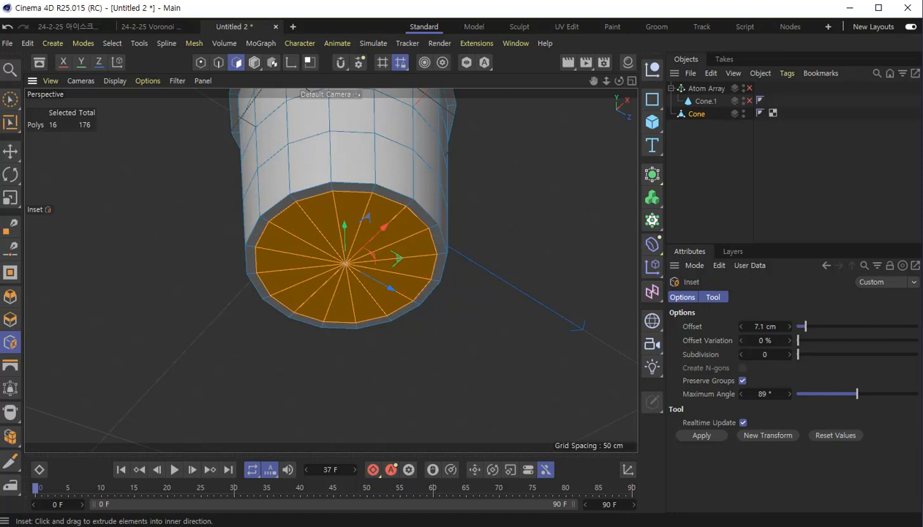
Extrude the inset bottom polygons downward with an offset of 30 cm to form the cup's base.
{"action": "right_click", "coordinate": [575, 180]}
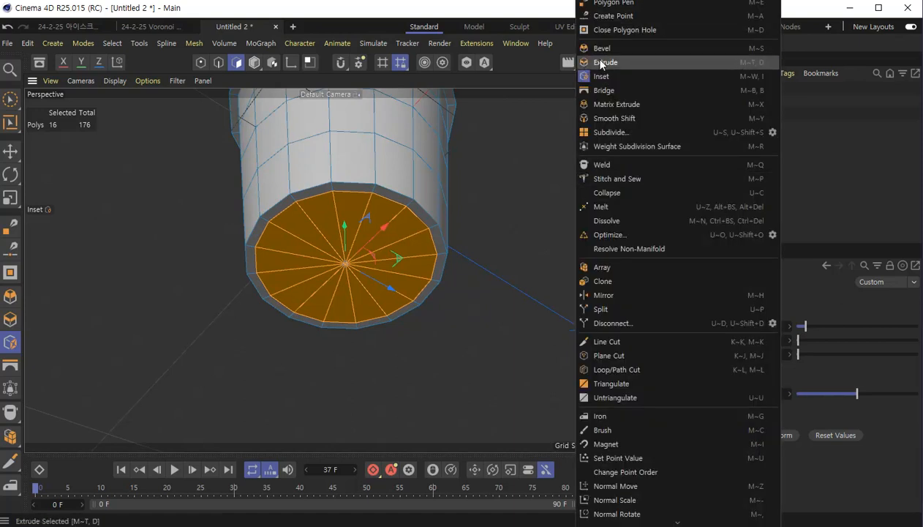
{"action": "left_click", "coordinate": [601, 64]}
{"action": "left_click_drag", "start_coordinate": [545, 158], "coordinate": [480, 237]}
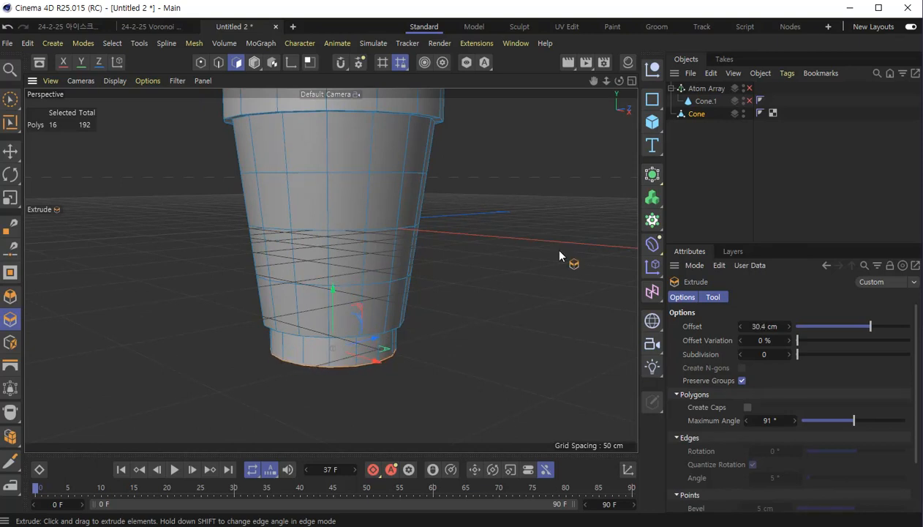
{"action": "left_click_drag", "start_coordinate": [437, 311], "coordinate": [452, 270], "text": "alt"}
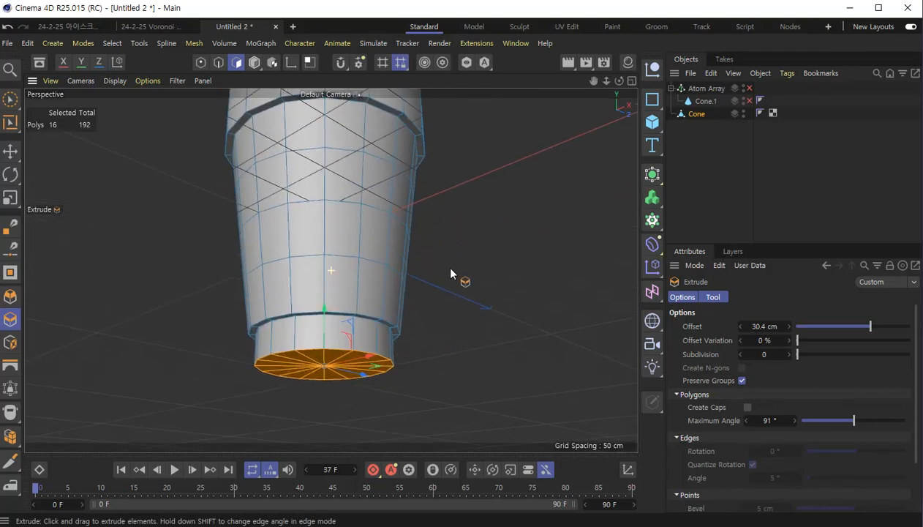
{"action": "left_click", "coordinate": [776, 326]}
{"action": "type", "text": "30"}
{"action": "key", "text": "Return"}
Inset the underside polygons of the base inward by about 7.6 cm.
{"action": "mouse_move", "coordinate": [452, 301]}
{"action": "left_mouse_down", "text": "alt"}
{"action": "mouse_move", "coordinate": [452, 330]}
{"action": "mouse_move", "coordinate": [458, 307]}
{"action": "left_mouse_up", "text": "alt"}
{"action": "right_click", "coordinate": [480, 303]}
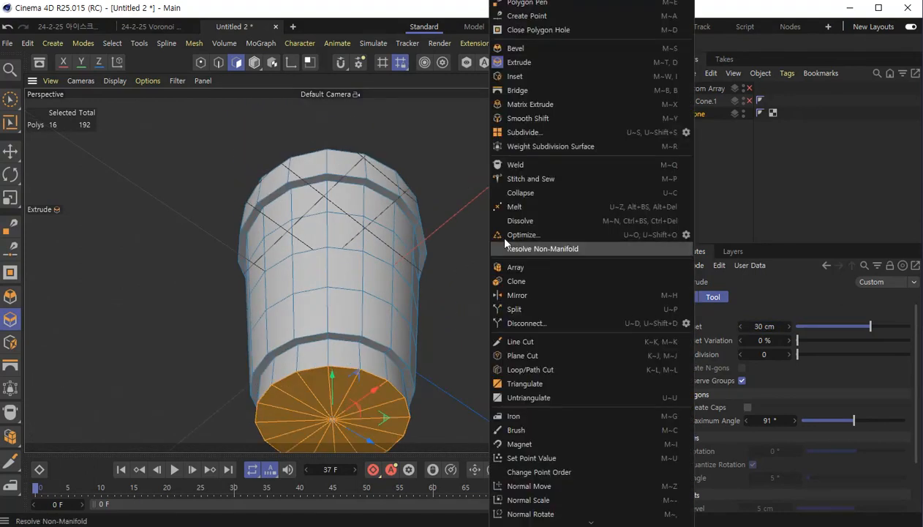
{"action": "left_click", "coordinate": [512, 71]}
{"action": "left_click_drag", "start_coordinate": [333, 410], "coordinate": [344, 410]}
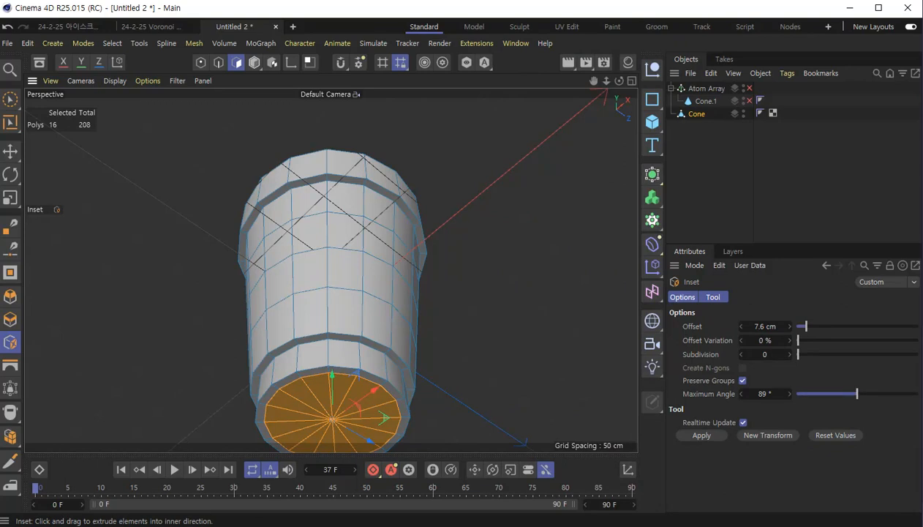
Extrude the inset underside polygons up into the base by about -20.3 cm, adjusting the depth in the front view.
{"action": "right_click", "coordinate": [559, 340]}
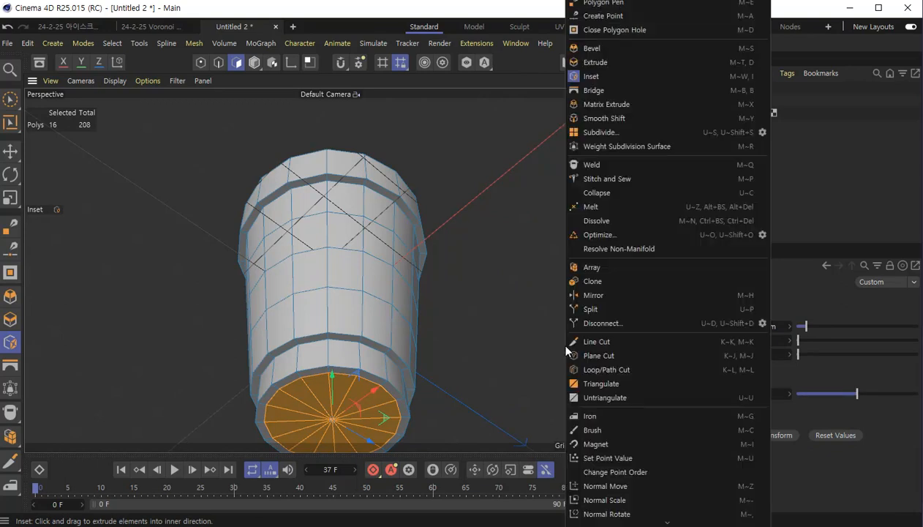
{"action": "left_click", "coordinate": [605, 65]}
{"action": "left_click_drag", "start_coordinate": [574, 149], "coordinate": [537, 149]}
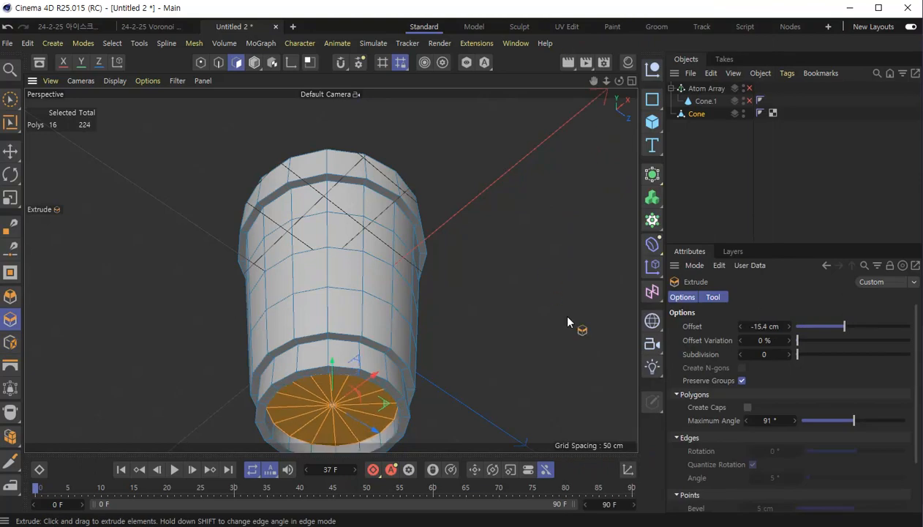
{"action": "key", "text": "F4"}
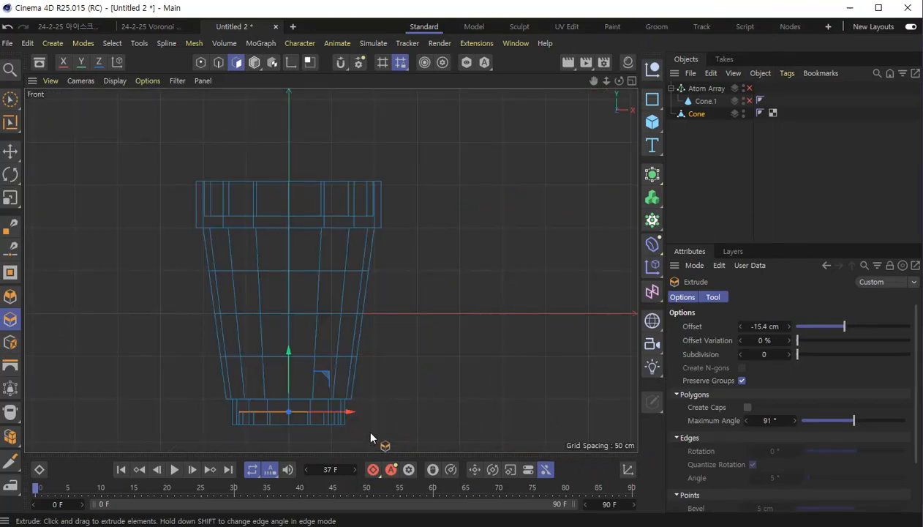
{"action": "scroll", "coordinate": [405, 404], "scroll_direction": "up", "scroll_amount": 5}
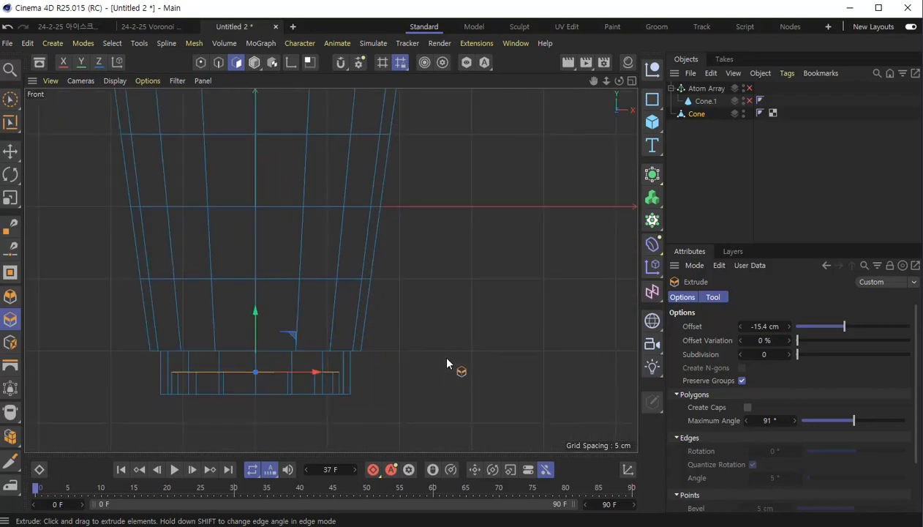
{"action": "left_click_drag", "start_coordinate": [447, 364], "coordinate": [430, 364]}
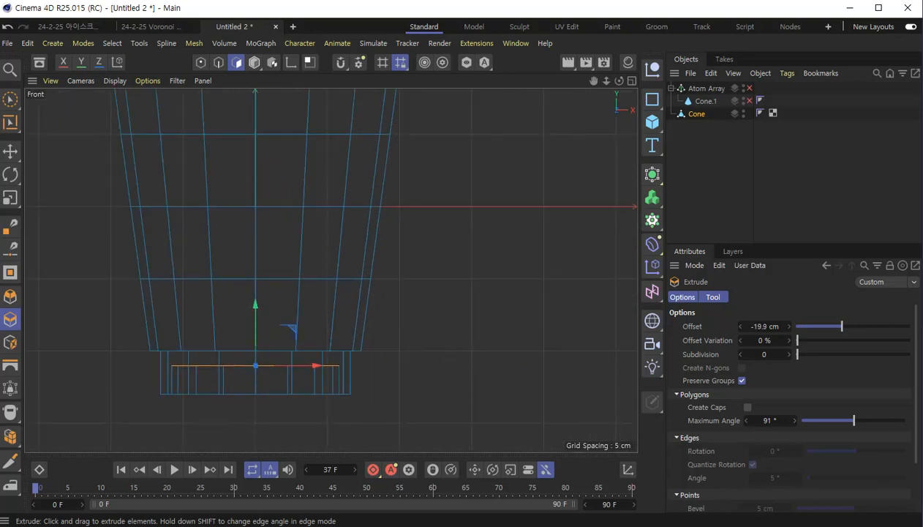
{"action": "left_click_drag", "start_coordinate": [410, 352], "coordinate": [408, 351]}
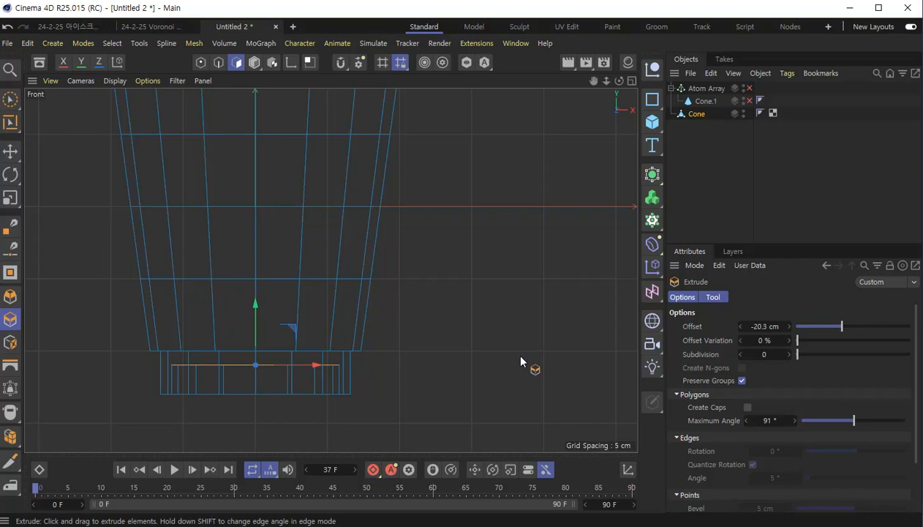
{"action": "key", "text": "F1"}
{"action": "mouse_move", "coordinate": [481, 371]}
{"action": "left_mouse_down", "text": "alt"}
{"action": "mouse_move", "coordinate": [487, 304]}
{"action": "mouse_move", "coordinate": [449, 373]}
{"action": "mouse_move", "coordinate": [455, 330]}
{"action": "mouse_move", "coordinate": [454, 337]}
{"action": "left_mouse_up", "text": "alt"}
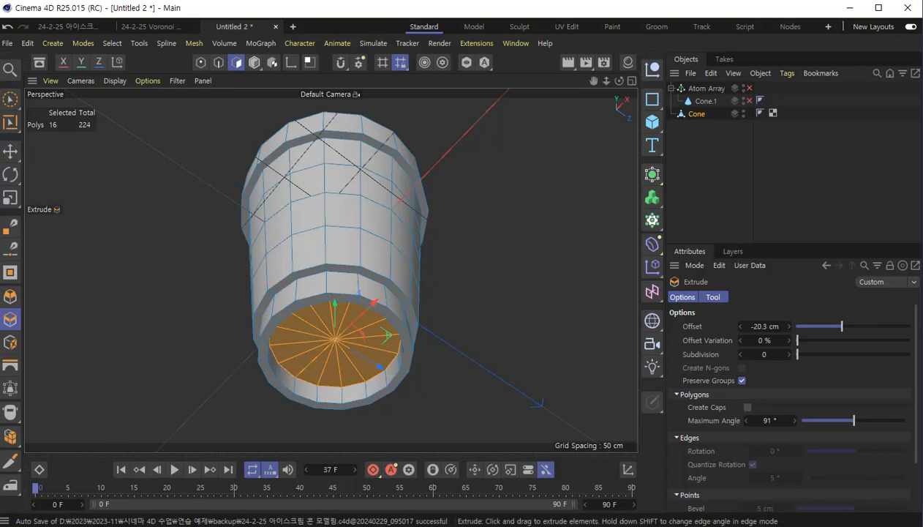
{"action": "left_click_drag", "start_coordinate": [179, 241], "coordinate": [204, 288], "text": "alt"}
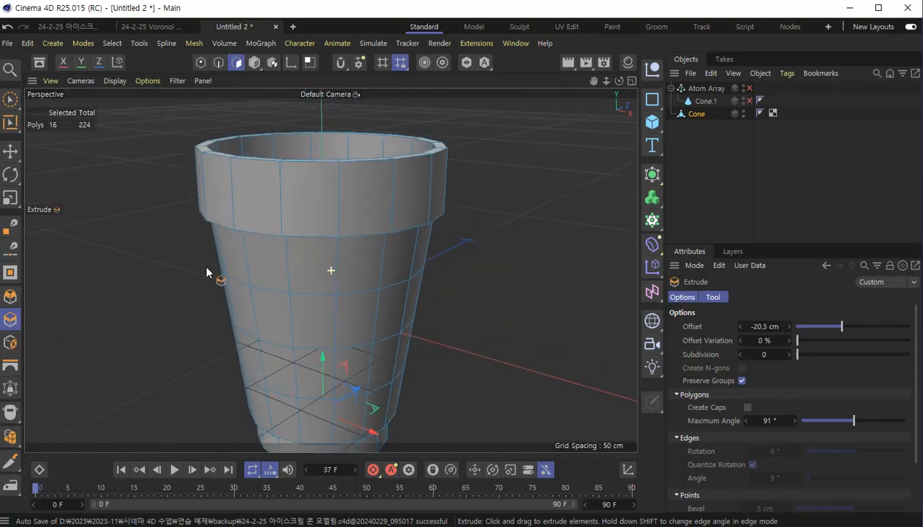
Loop-select the outer band of polygons around the cup's rim and inset it by about 8.2 cm.
{"action": "left_click", "coordinate": [60, 28]}
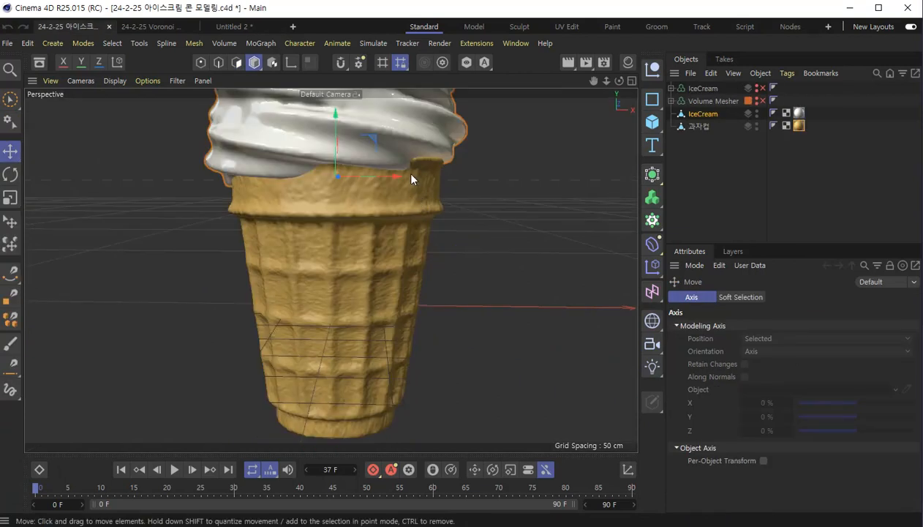
{"action": "left_click", "coordinate": [242, 26]}
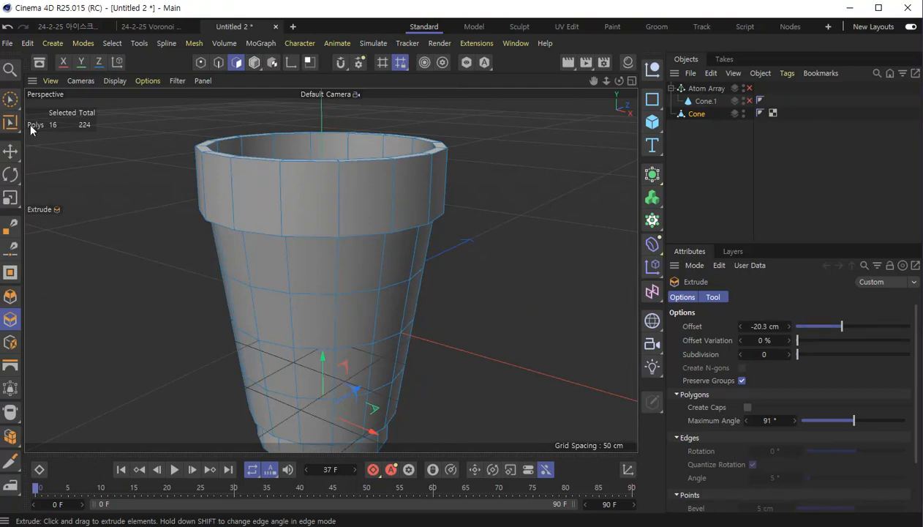
{"action": "left_click_drag", "start_coordinate": [9, 125], "coordinate": [71, 144]}
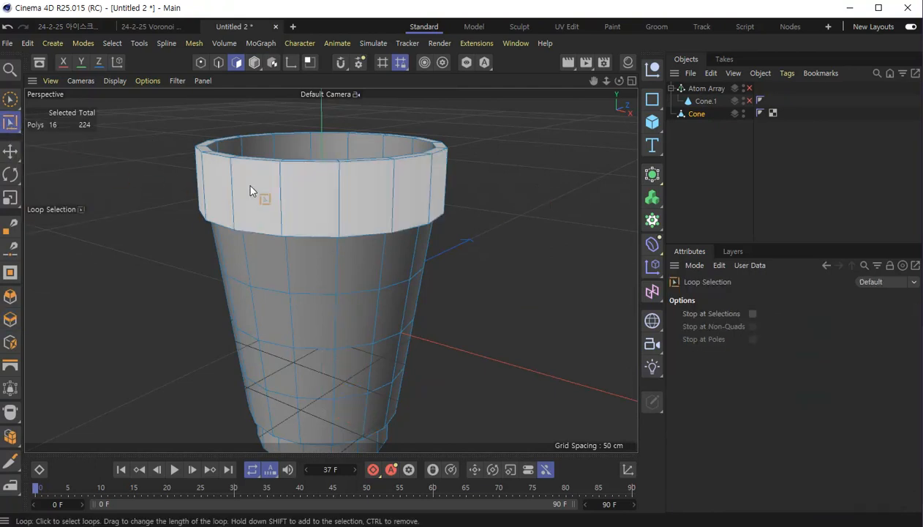
{"action": "left_click", "coordinate": [244, 204]}
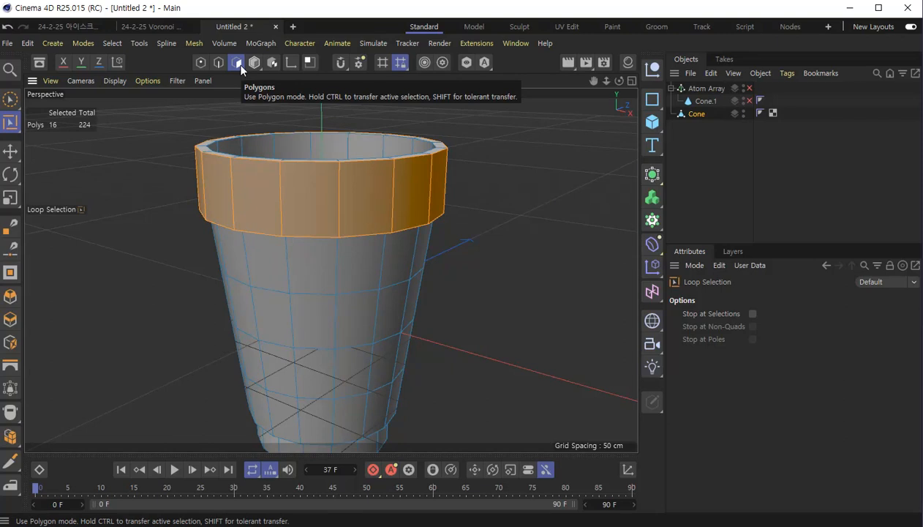
{"action": "right_click", "coordinate": [513, 162]}
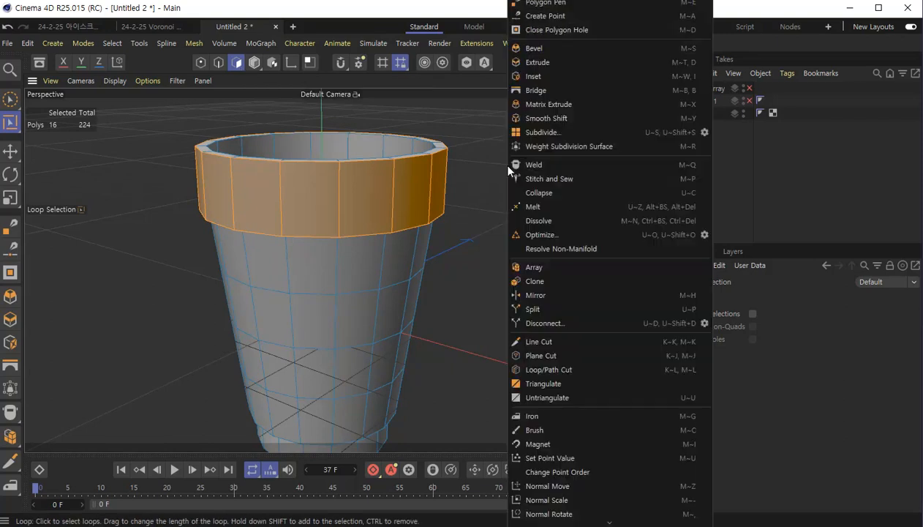
{"action": "left_click", "coordinate": [537, 78]}
{"action": "left_click_drag", "start_coordinate": [518, 108], "coordinate": [538, 107]}
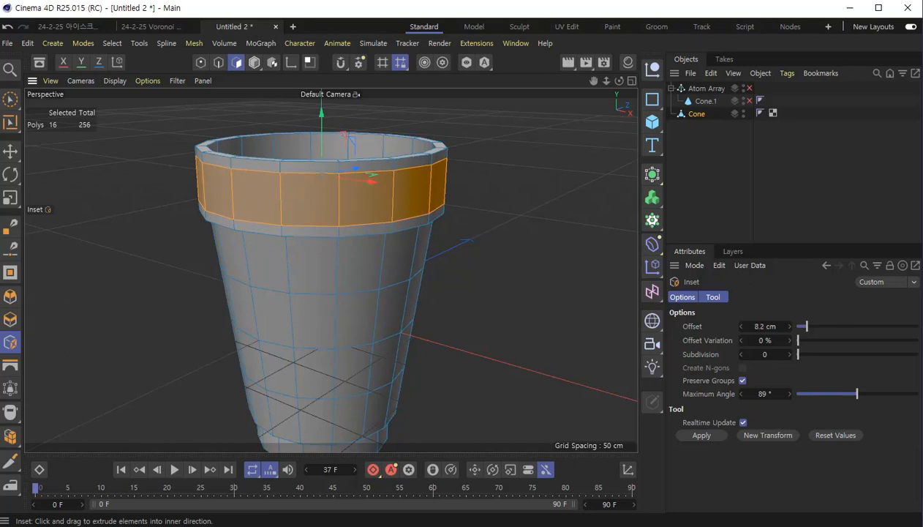
Extrude the inset band of rim polygons inward with an offset of -5.5 cm.
{"action": "left_click_drag", "start_coordinate": [537, 107], "coordinate": [504, 138]}
{"action": "right_click", "coordinate": [517, 139]}
{"action": "left_click", "coordinate": [554, 63]}
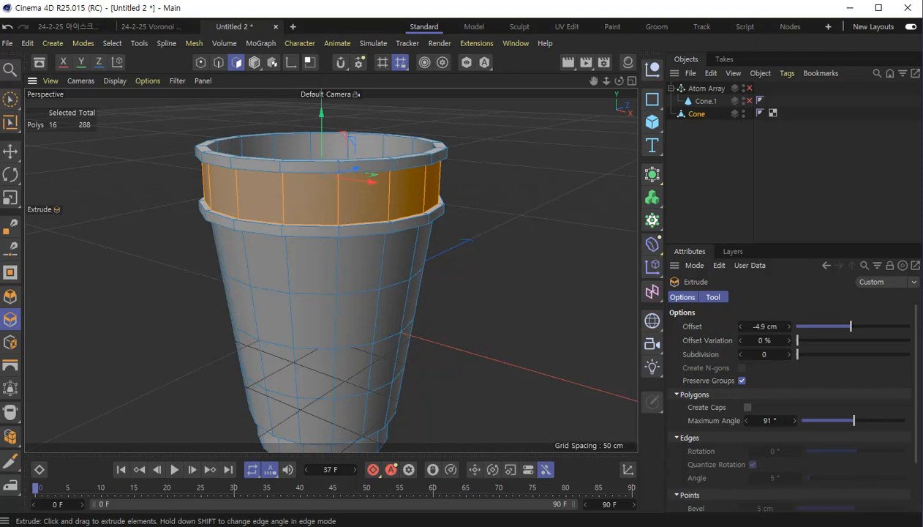
{"action": "left_click_drag", "start_coordinate": [503, 138], "coordinate": [503, 138]}
{"action": "left_click_drag", "start_coordinate": [480, 230], "coordinate": [474, 181], "text": "alt"}
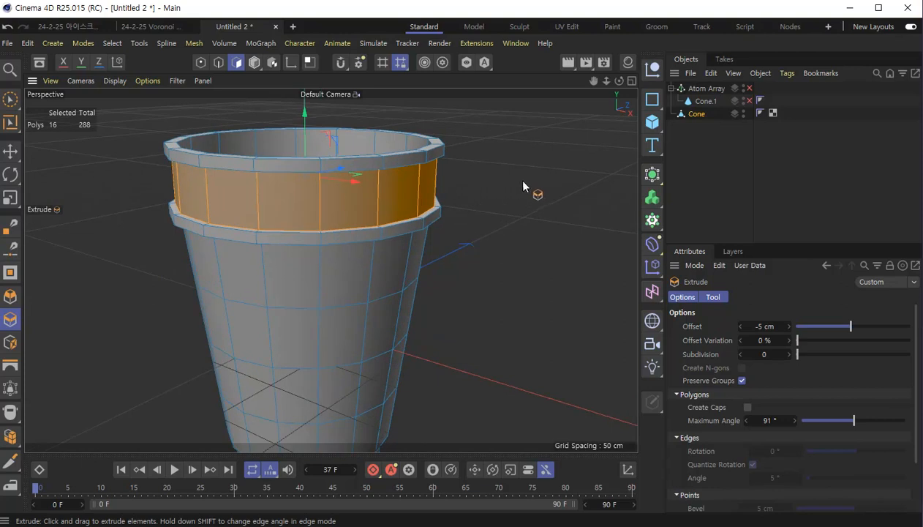
{"action": "key", "text": "ctrl+z"}
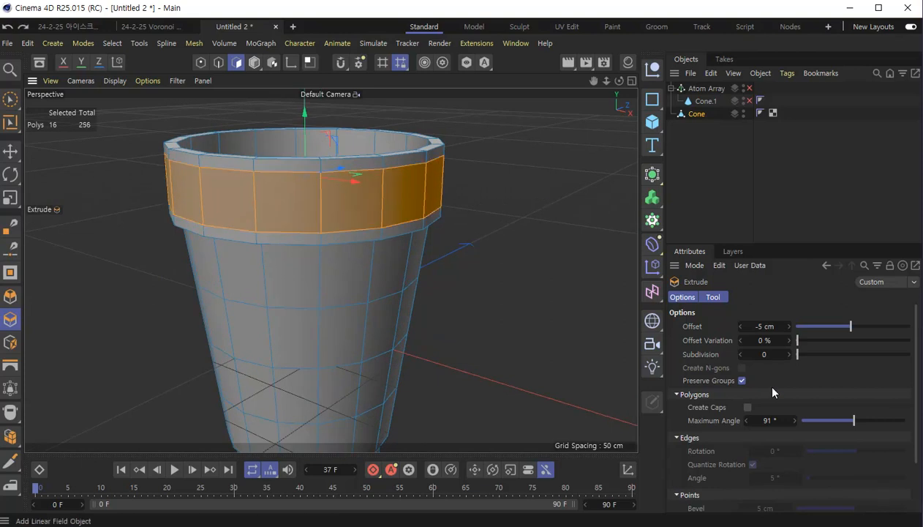
{"action": "left_click", "coordinate": [770, 325]}
{"action": "type", "text": "-5.5"}
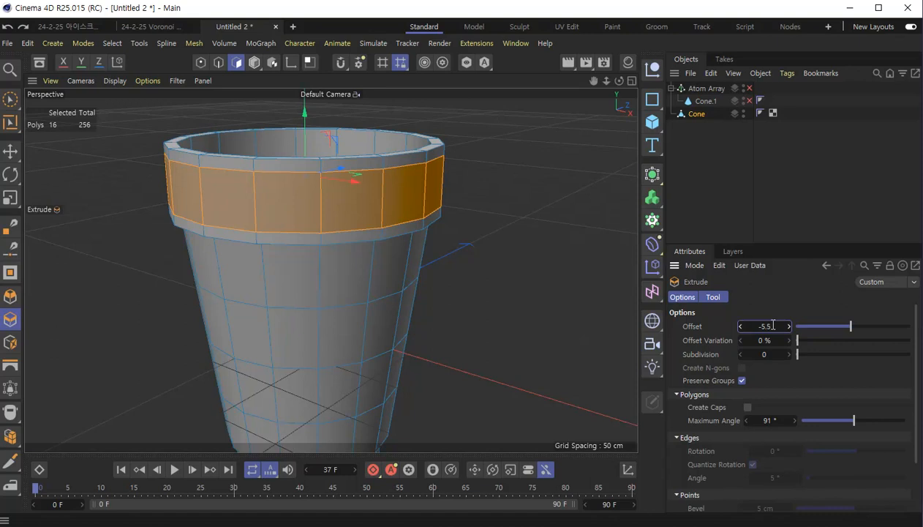
{"action": "key", "text": "Return"}
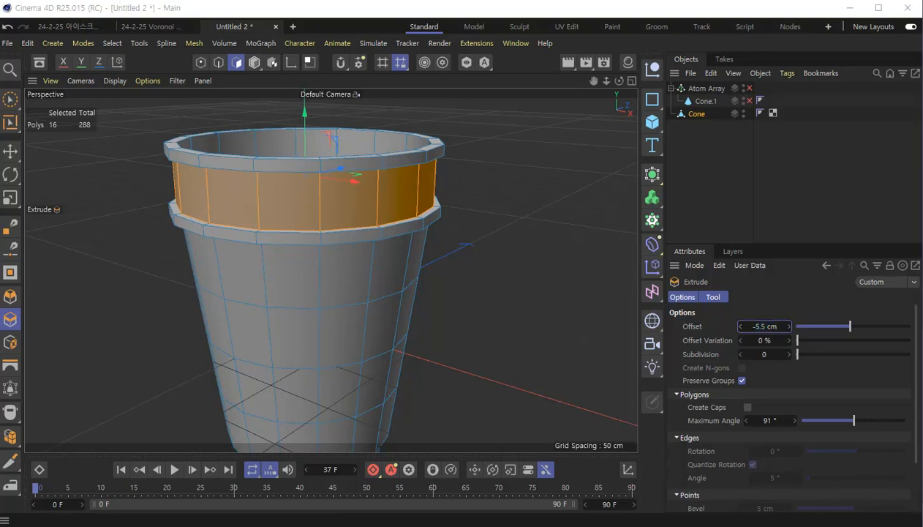
Re-enable the Atom Array and its Cone.1 child, and render the view to check the whole cup.
{"action": "left_click", "coordinate": [749, 88]}
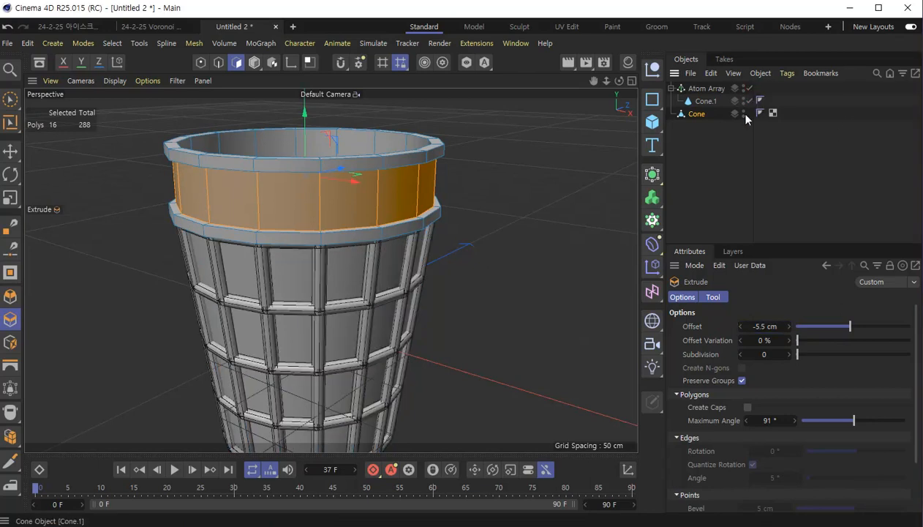
{"action": "scroll", "coordinate": [496, 246], "scroll_direction": "down", "scroll_amount": 4}
{"action": "mouse_move", "coordinate": [482, 307]}
{"action": "left_mouse_down", "text": "alt"}
{"action": "mouse_move", "coordinate": [494, 292]}
{"action": "mouse_move", "coordinate": [491, 264]}
{"action": "mouse_move", "coordinate": [486, 275]}
{"action": "mouse_move", "coordinate": [515, 283]}
{"action": "mouse_move", "coordinate": [500, 279]}
{"action": "left_mouse_up", "text": "alt"}
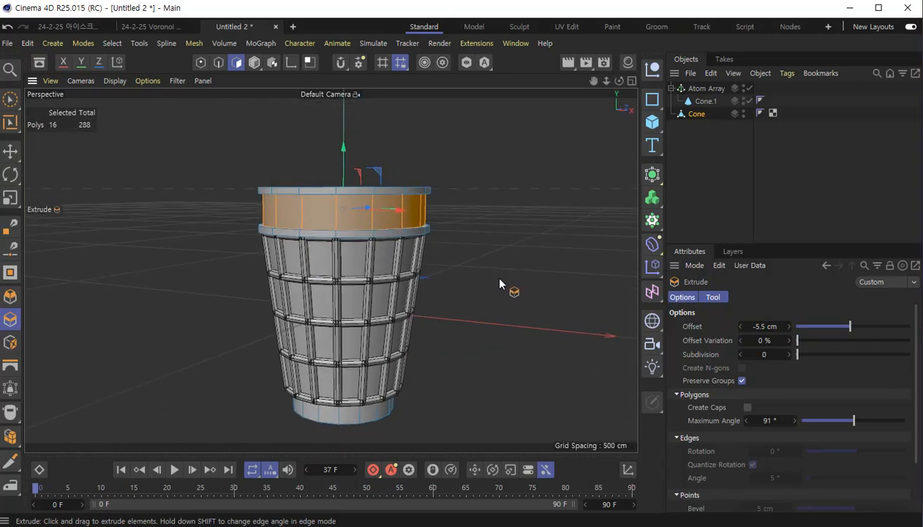
{"action": "left_click", "coordinate": [570, 63]}
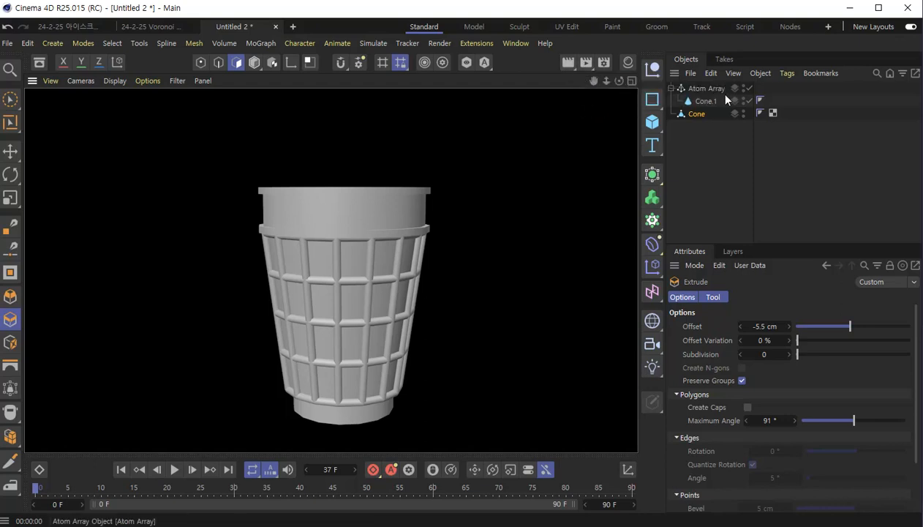
Add a Volume Builder and place the Atom Array and the Cone inside it as children.
{"action": "left_click", "coordinate": [653, 221]}
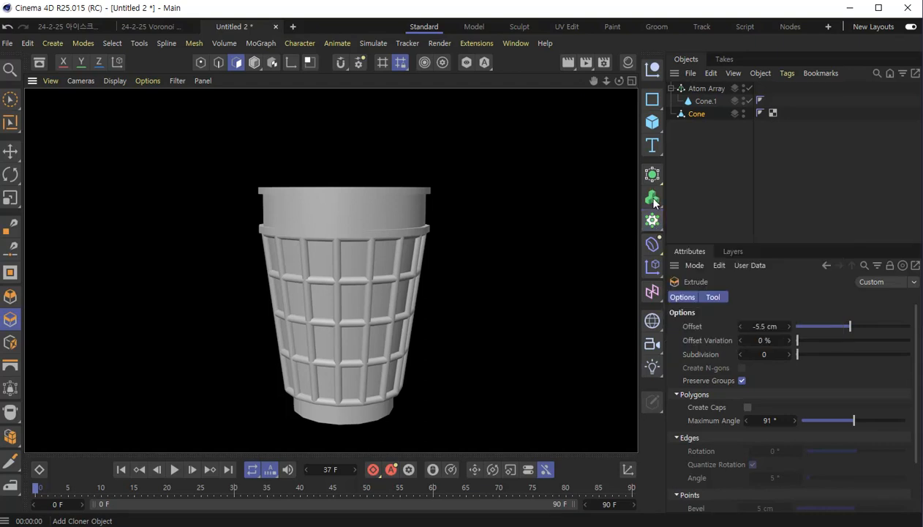
{"action": "left_click", "coordinate": [653, 199]}
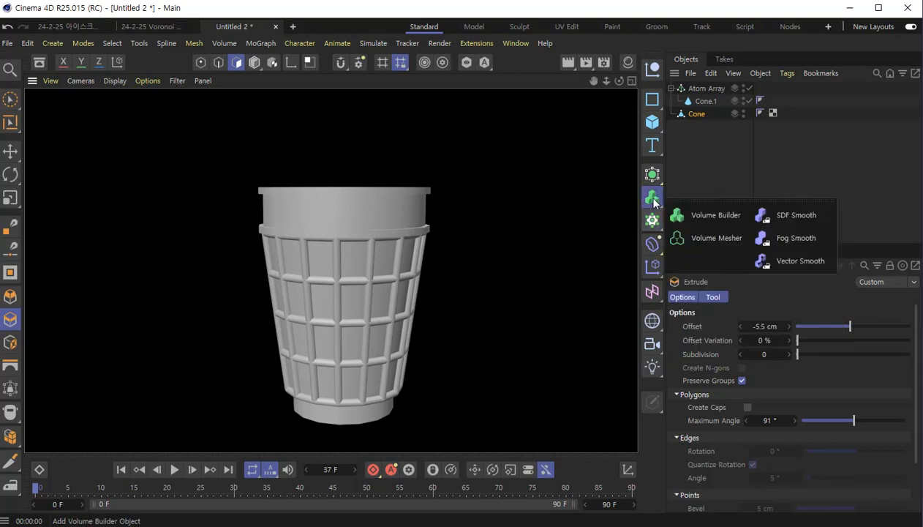
{"action": "left_click", "coordinate": [730, 220]}
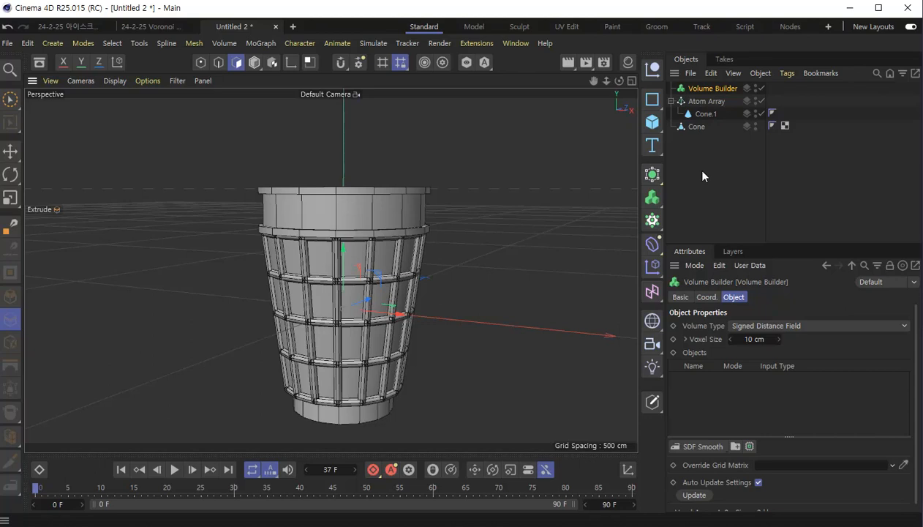
{"action": "left_click", "coordinate": [707, 101]}
{"action": "left_click", "coordinate": [697, 127], "text": "shift"}
{"action": "left_click_drag", "start_coordinate": [712, 103], "coordinate": [716, 91]}
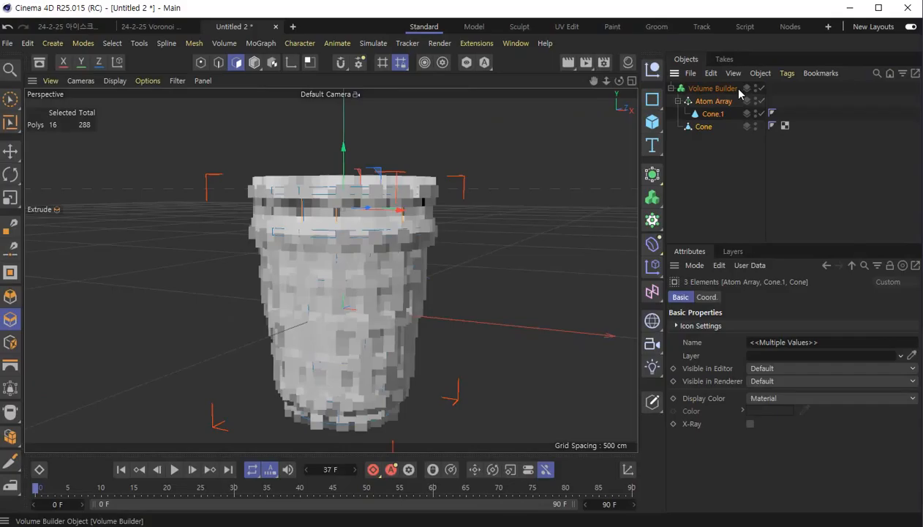
Set the Volume Builder's voxel size to 5 cm and render the view.
{"action": "left_click", "coordinate": [721, 89]}
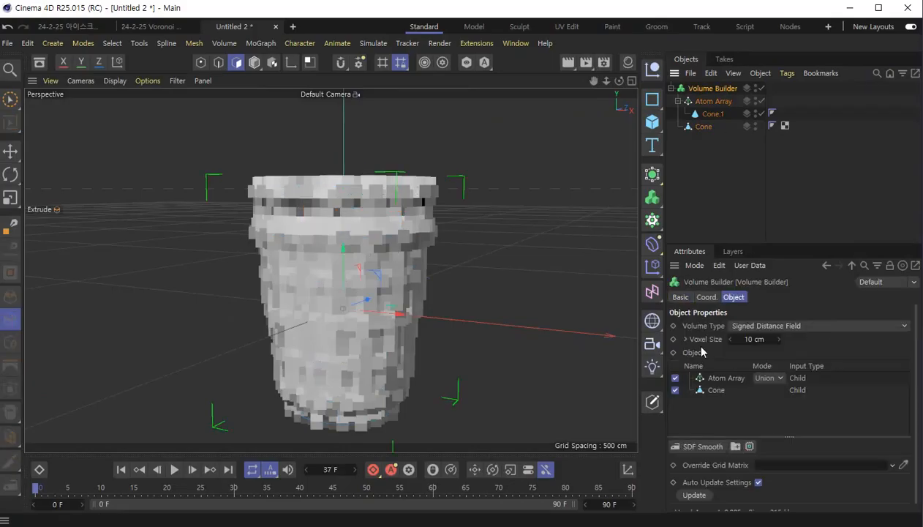
{"action": "double_click", "coordinate": [755, 340]}
{"action": "type", "text": "5"}
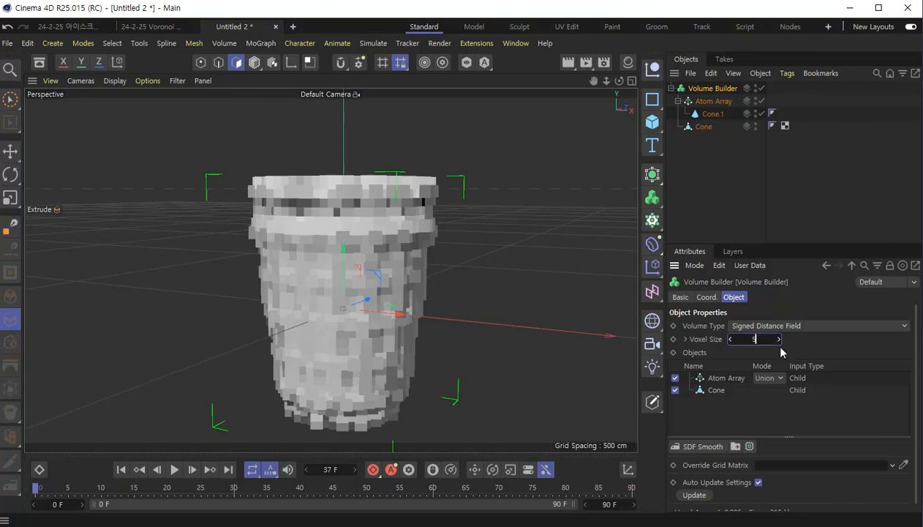
{"action": "key", "text": "Return"}
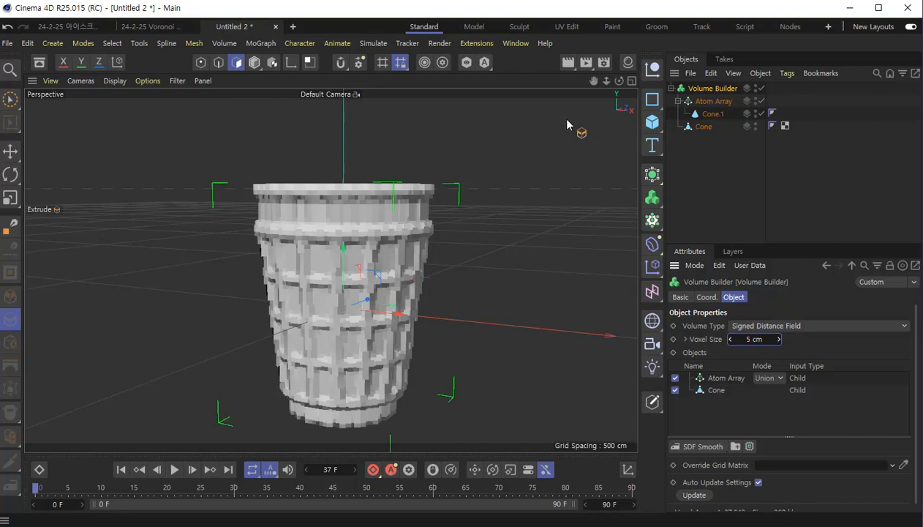
{"action": "left_click", "coordinate": [568, 62]}
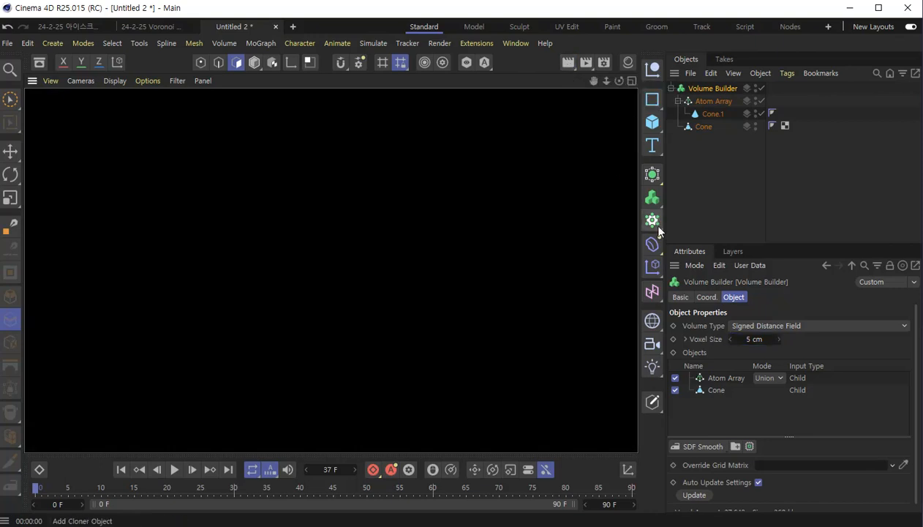
Add a Volume Mesher and make the Volume Builder its child.
{"action": "left_click", "coordinate": [652, 199]}
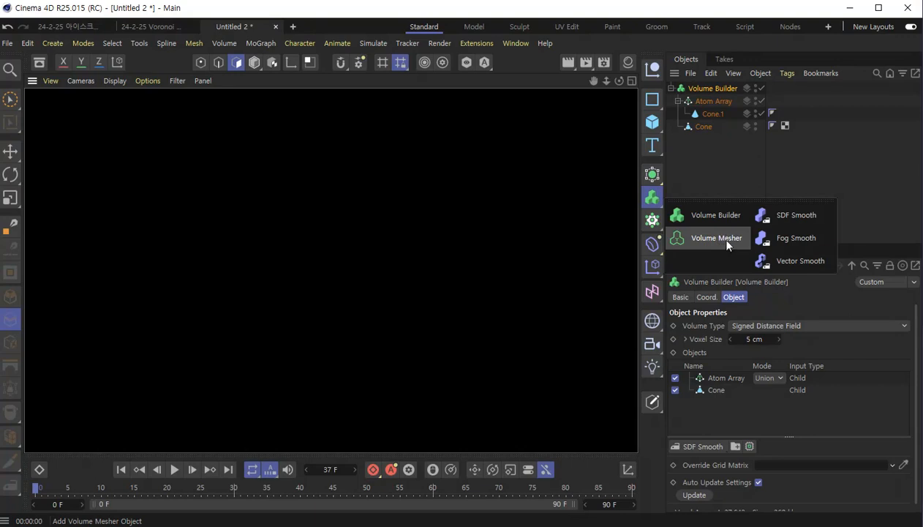
{"action": "left_click", "coordinate": [726, 238]}
{"action": "left_click_drag", "start_coordinate": [713, 102], "coordinate": [715, 91]}
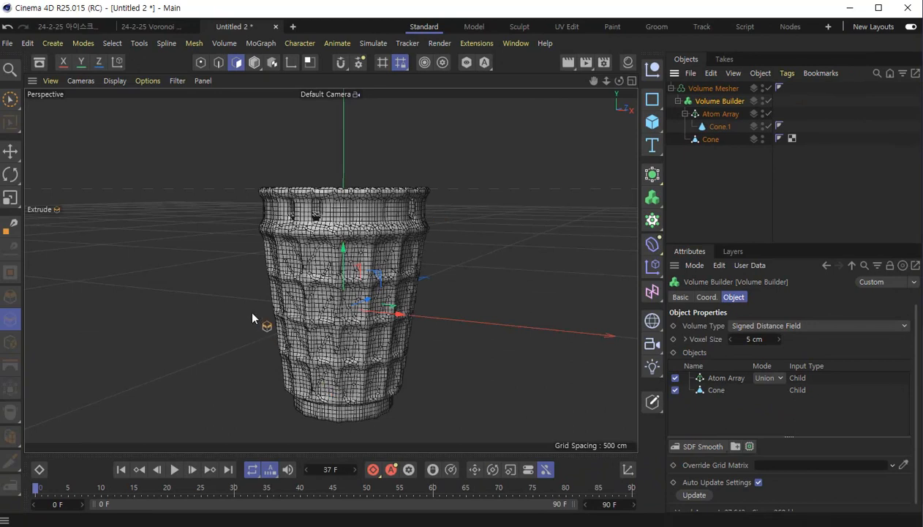
Render the meshed cup from above to inspect its rim and lattice.
{"action": "left_click", "coordinate": [568, 64]}
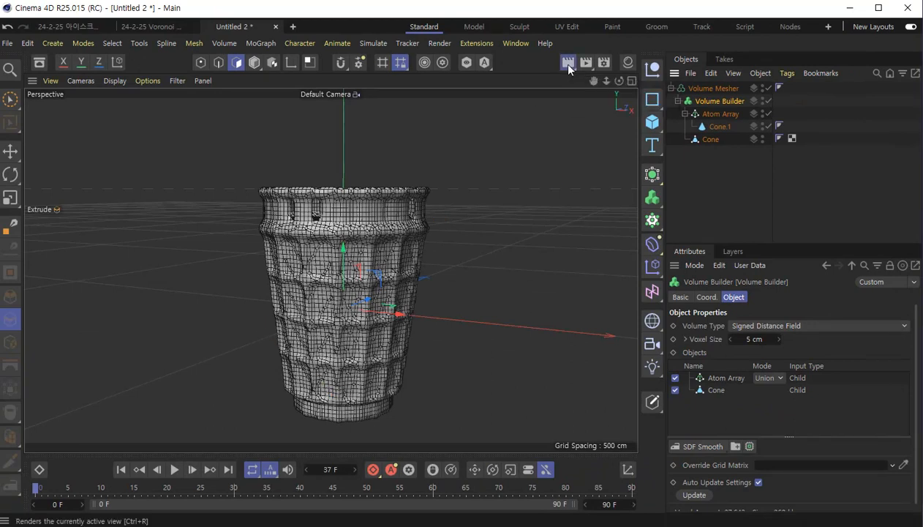
{"action": "middle_click_drag", "start_coordinate": [453, 360], "coordinate": [459, 298], "text": "alt"}
{"action": "left_click_drag", "start_coordinate": [447, 260], "coordinate": [393, 307], "text": "alt"}
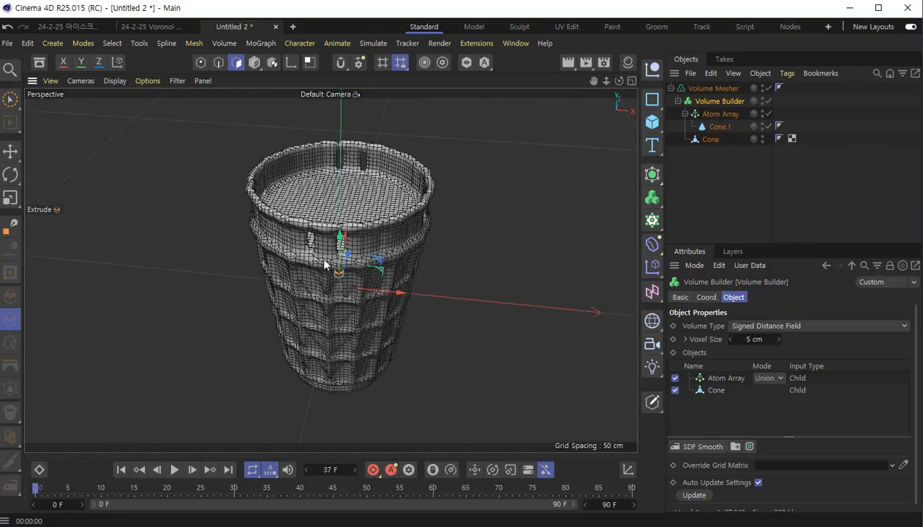
{"action": "scroll", "coordinate": [334, 268], "scroll_direction": "up", "scroll_amount": 3}
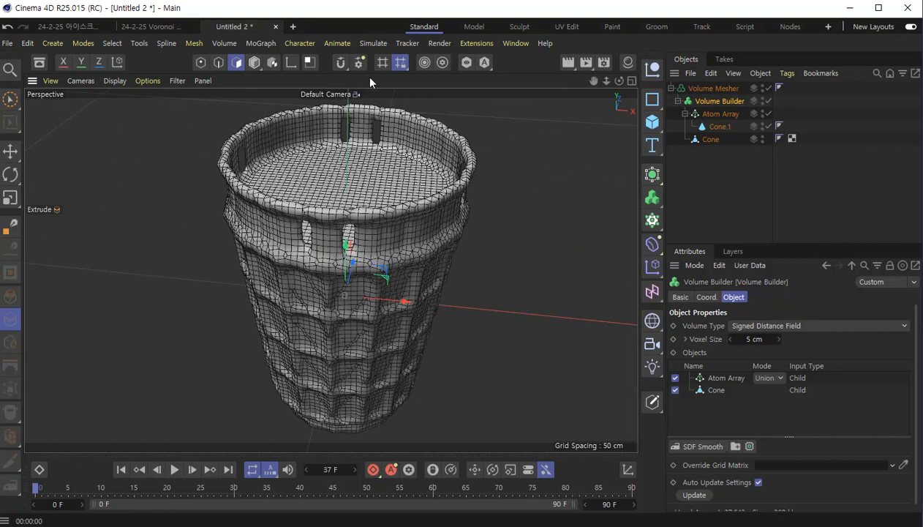
{"action": "left_click", "coordinate": [568, 62]}
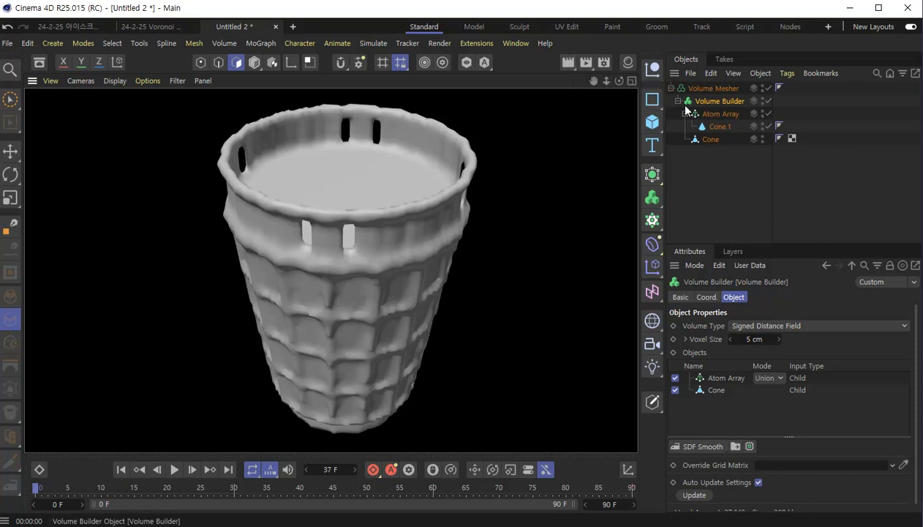
Set the Volume Builder's voxel size to 3 cm and render the cup from the side.
{"action": "left_click", "coordinate": [717, 100]}
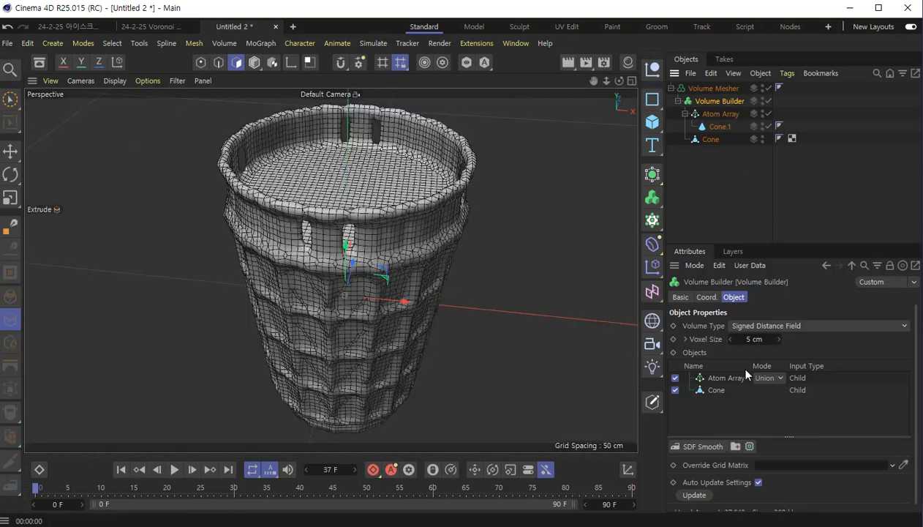
{"action": "left_click", "coordinate": [763, 339]}
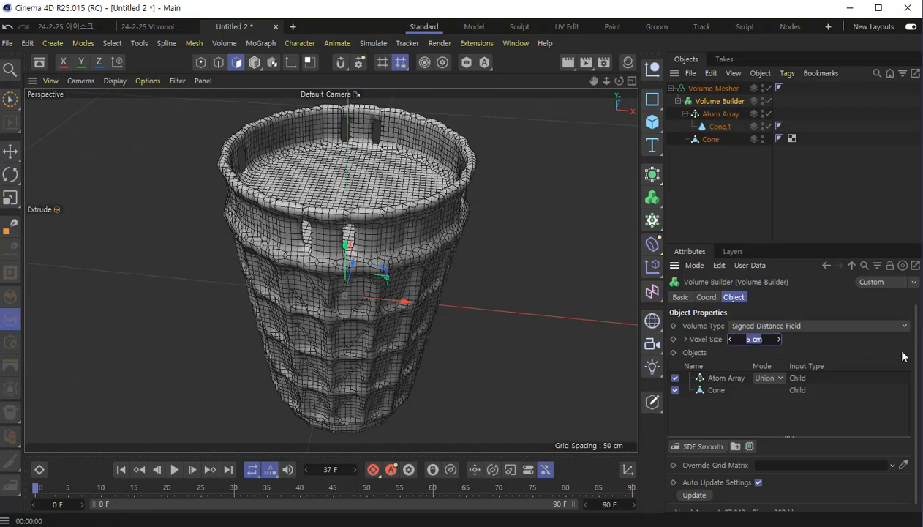
{"action": "type", "text": "3"}
{"action": "key", "text": "Return"}
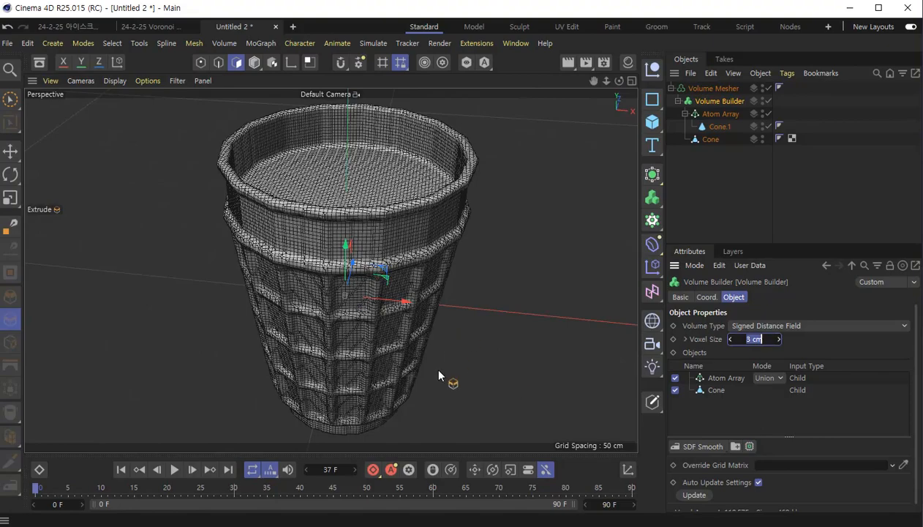
{"action": "left_click_drag", "start_coordinate": [439, 375], "coordinate": [528, 130], "text": "alt"}
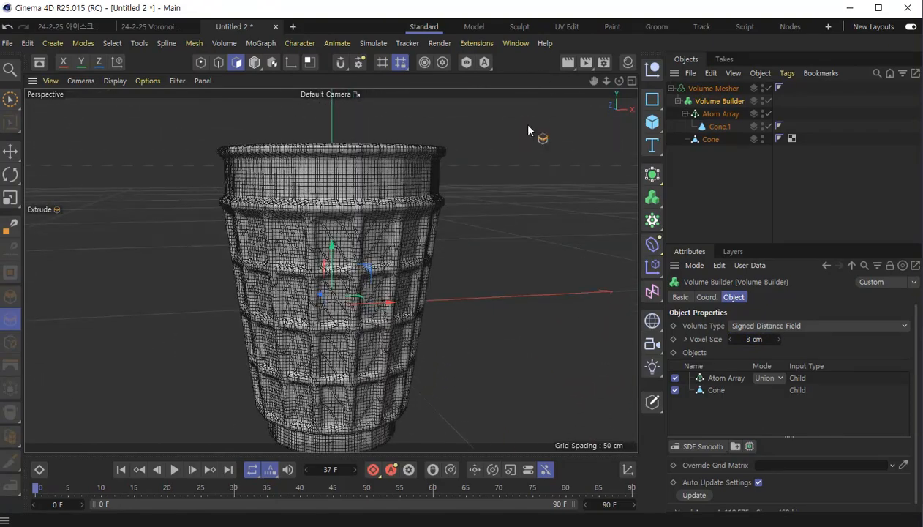
{"action": "left_click", "coordinate": [567, 63]}
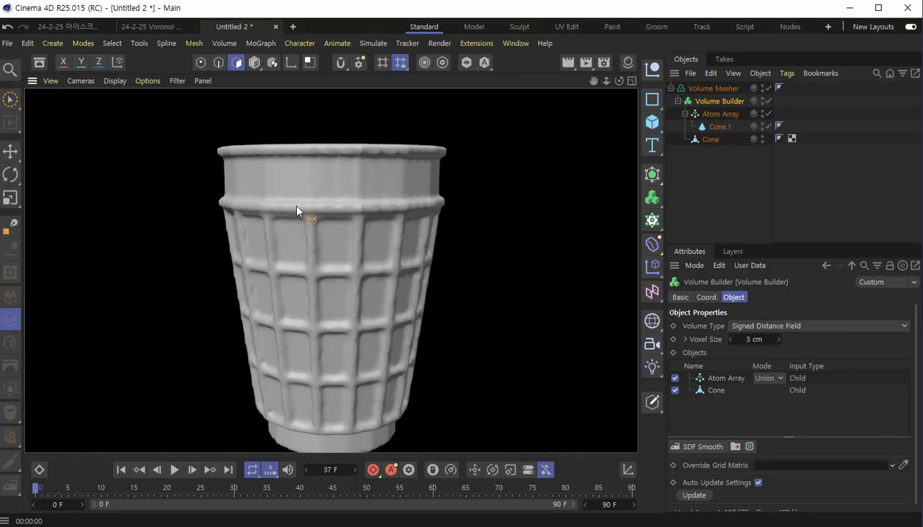
Add an SDF Smooth filter to the Volume Builder's object list.
{"action": "left_click_drag", "start_coordinate": [827, 245], "coordinate": [825, 212]}
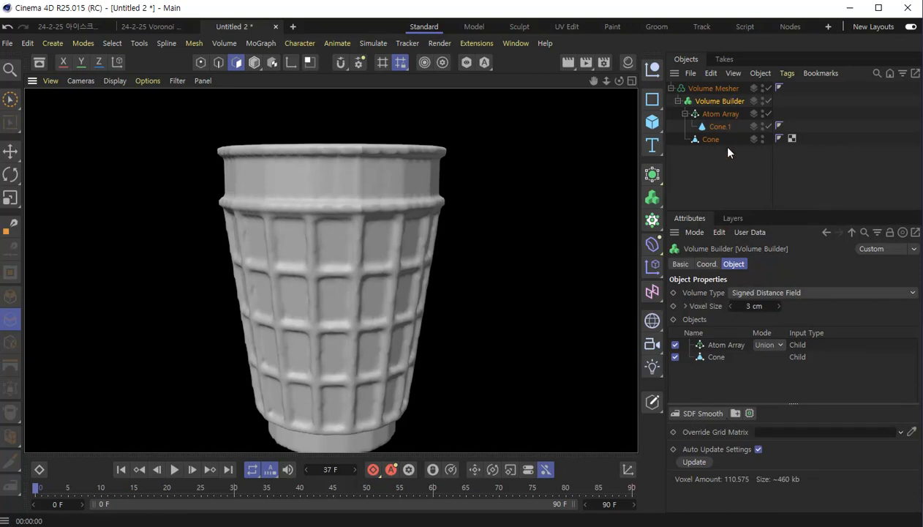
{"action": "left_click_drag", "start_coordinate": [701, 415], "coordinate": [701, 415]}
{"action": "left_click", "coordinate": [699, 415]}
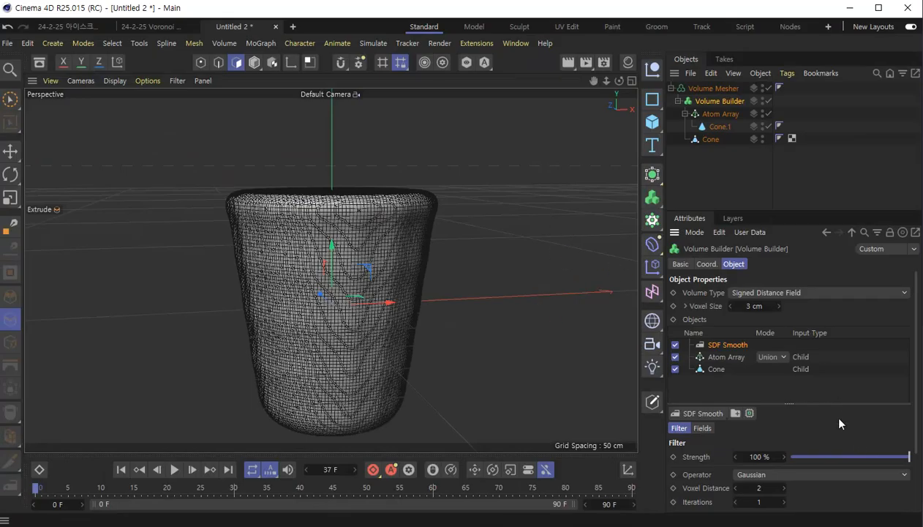
Try the Mean and Median operators on the SDF Smooth filter.
{"action": "left_click_drag", "start_coordinate": [803, 213], "coordinate": [837, 149]}
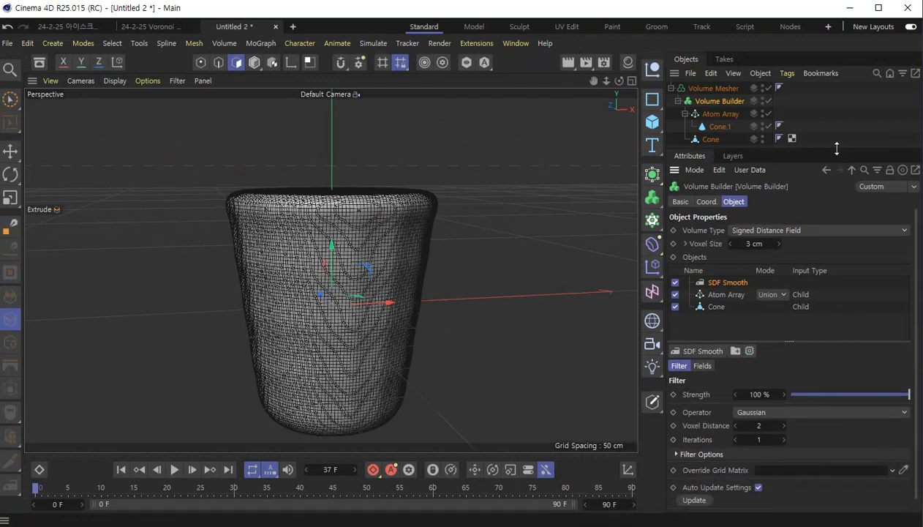
{"action": "left_click", "coordinate": [776, 412]}
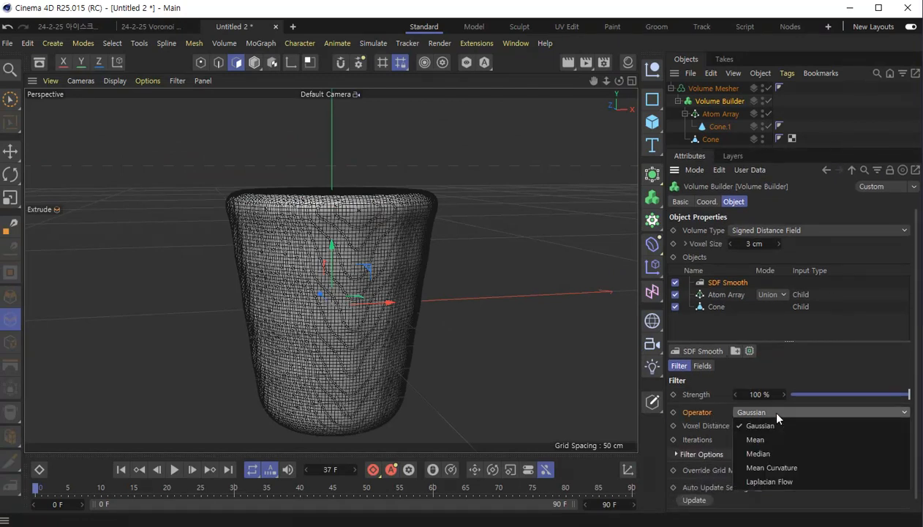
{"action": "left_click", "coordinate": [781, 438]}
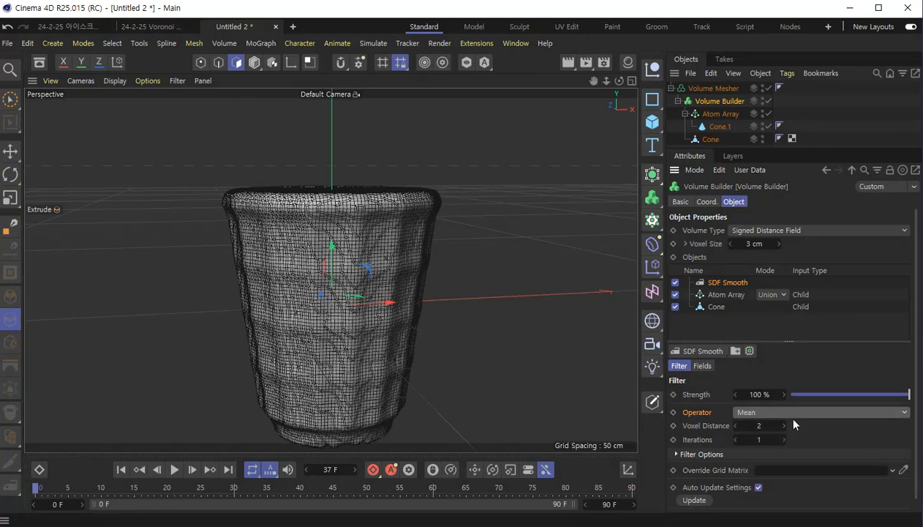
{"action": "left_click", "coordinate": [784, 412]}
{"action": "left_click", "coordinate": [758, 454]}
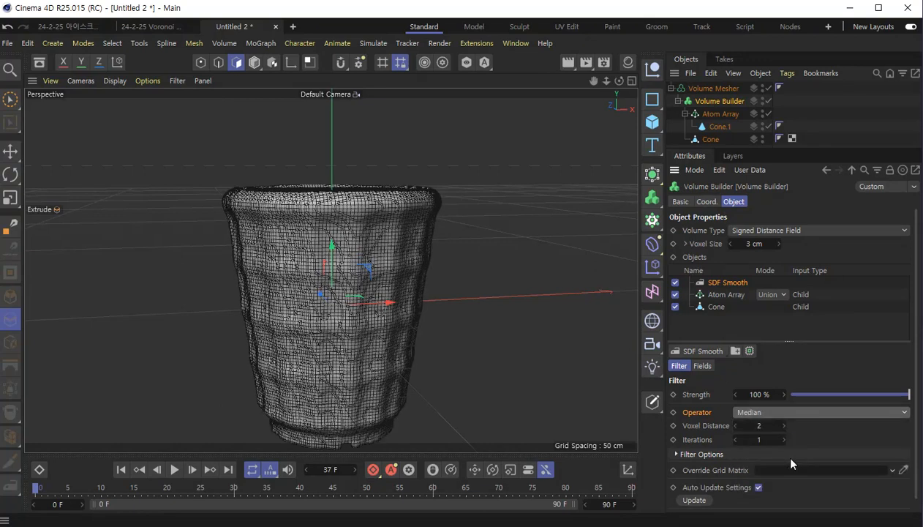
Set the SDF Smooth filter's operator to Mean Curvature and render the cup.
{"action": "left_click", "coordinate": [785, 412]}
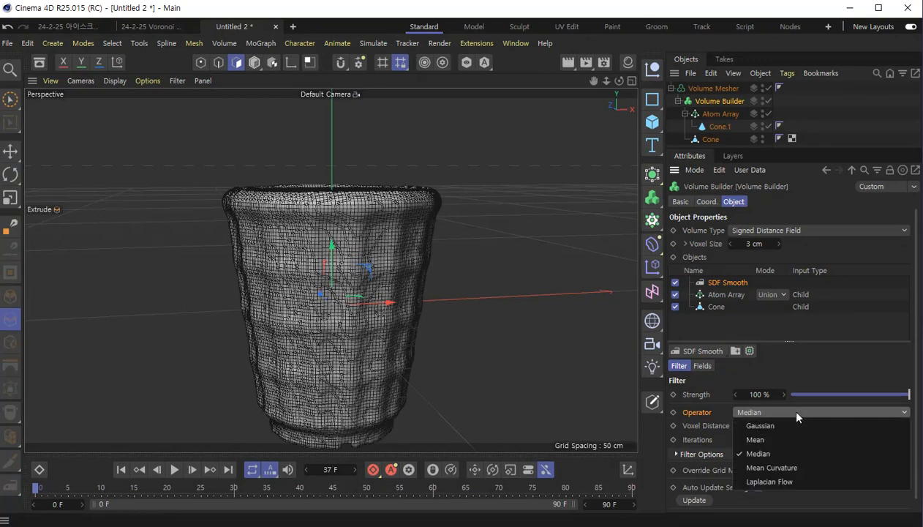
{"action": "left_click", "coordinate": [790, 469]}
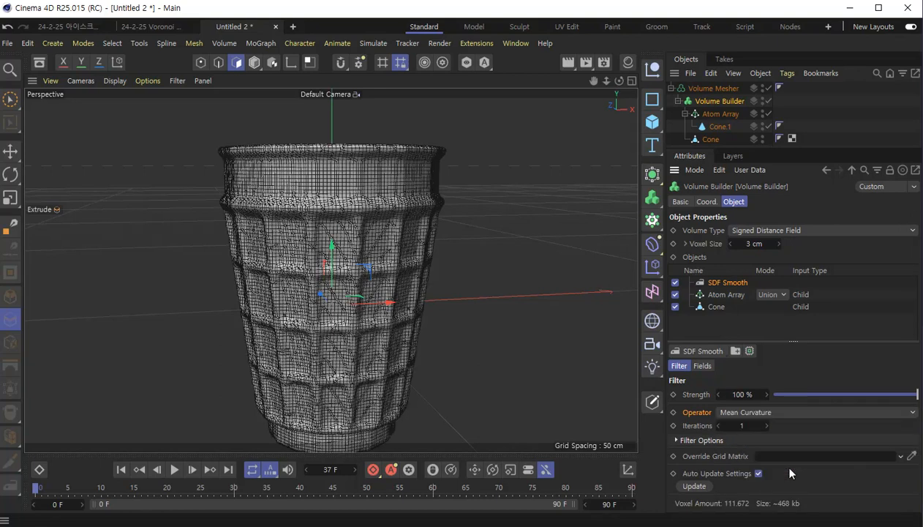
{"action": "left_click", "coordinate": [834, 409]}
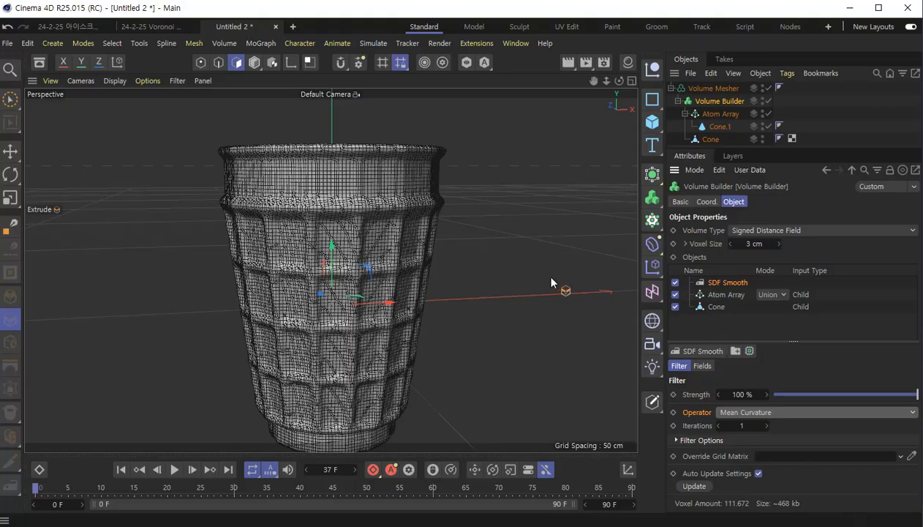
{"action": "left_click", "coordinate": [568, 63]}
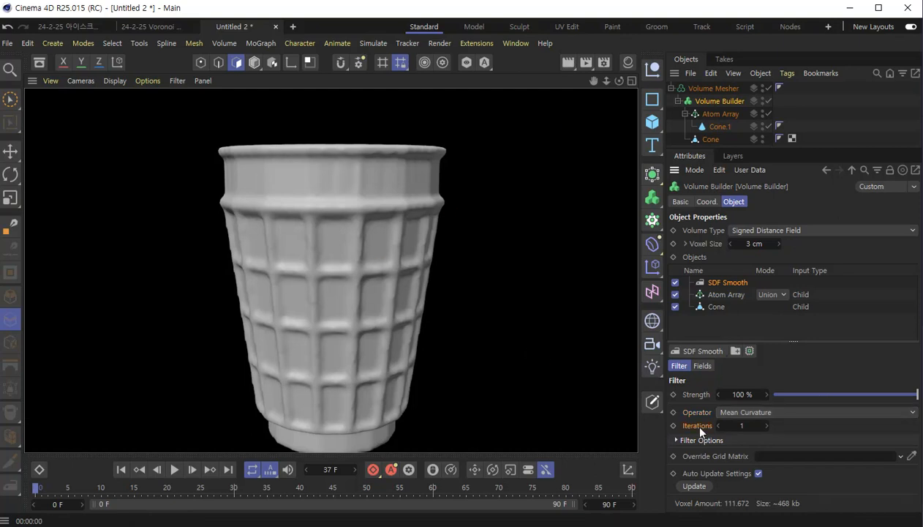
Test-render the cup with 3 SDF Smooth iterations, and settle on 2 iterations with another render.
{"action": "left_click", "coordinate": [766, 426]}
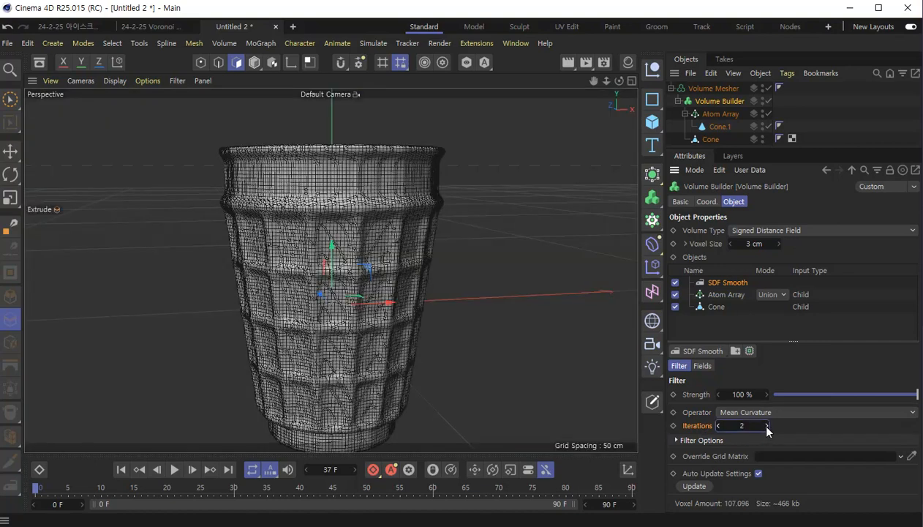
{"action": "left_click", "coordinate": [767, 426]}
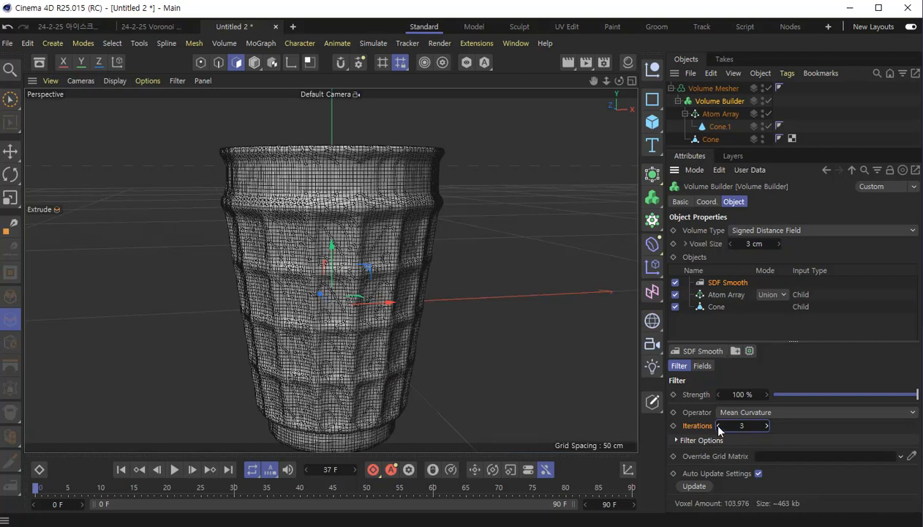
{"action": "left_click", "coordinate": [569, 65]}
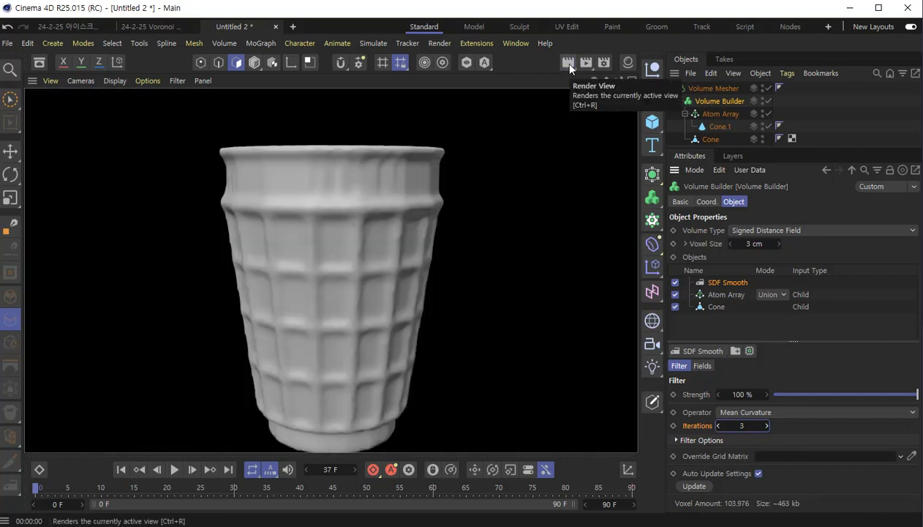
{"action": "left_click", "coordinate": [719, 425]}
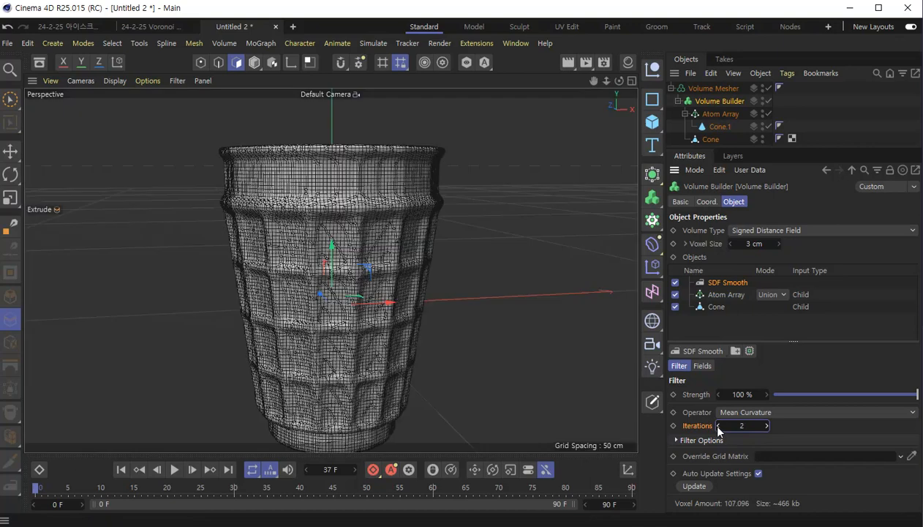
{"action": "left_click", "coordinate": [570, 64]}
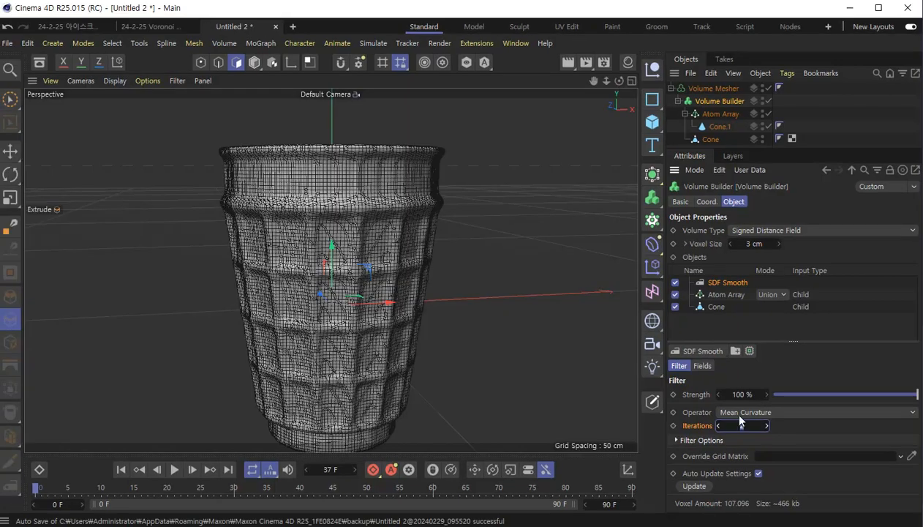
Switch the viewport display to Gouraud Shading and view the cup at an angle from above.
{"action": "left_click", "coordinate": [118, 81]}
{"action": "left_click", "coordinate": [125, 102]}
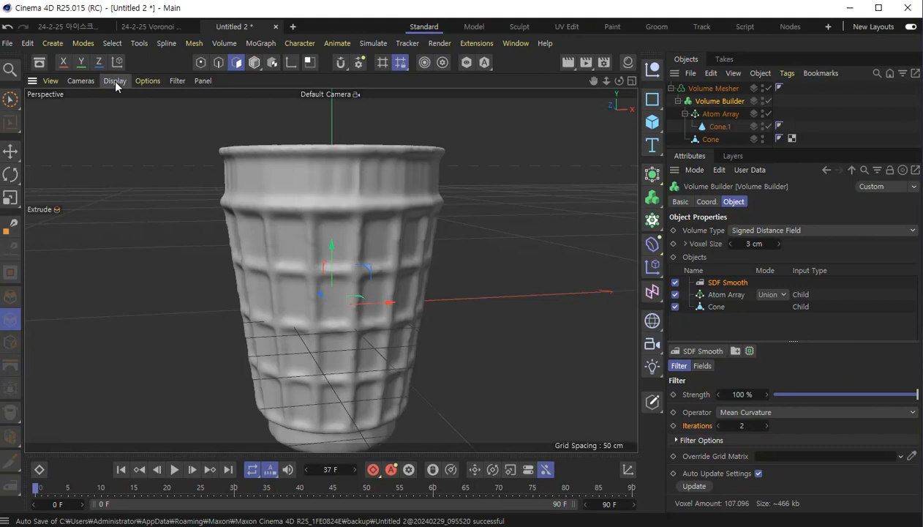
{"action": "left_click", "coordinate": [115, 81]}
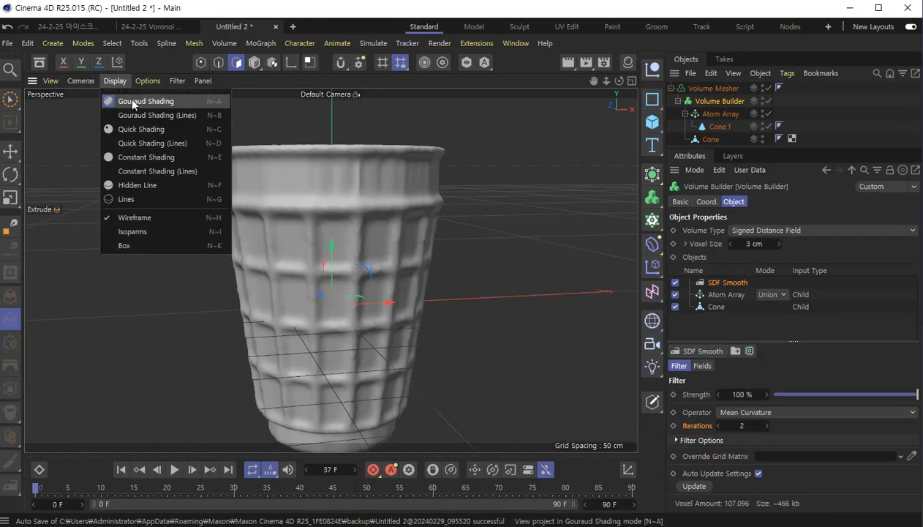
{"action": "left_click", "coordinate": [132, 103]}
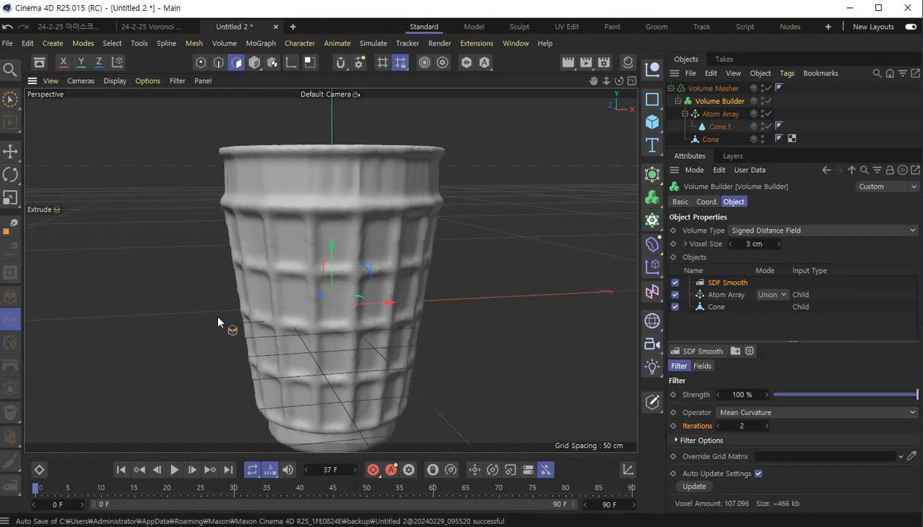
{"action": "middle_click_drag", "start_coordinate": [354, 333], "coordinate": [358, 269]}
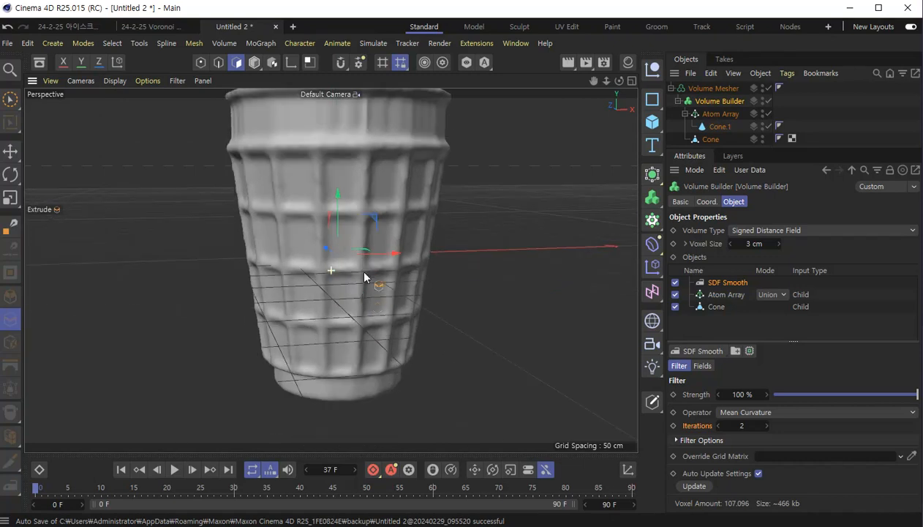
{"action": "left_click_drag", "start_coordinate": [347, 324], "coordinate": [367, 436], "text": "alt"}
{"action": "left_click_drag", "start_coordinate": [354, 212], "coordinate": [399, 337], "text": "alt"}
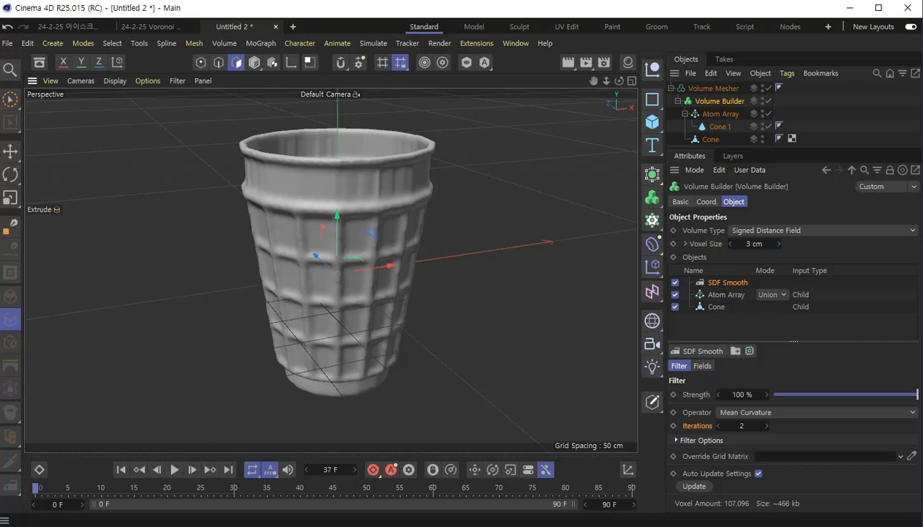
Set the Volume Builder's voxel size to 2 cm.
{"action": "left_click", "coordinate": [707, 243]}
{"action": "scroll", "coordinate": [333, 227], "scroll_direction": "up", "scroll_amount": 3}
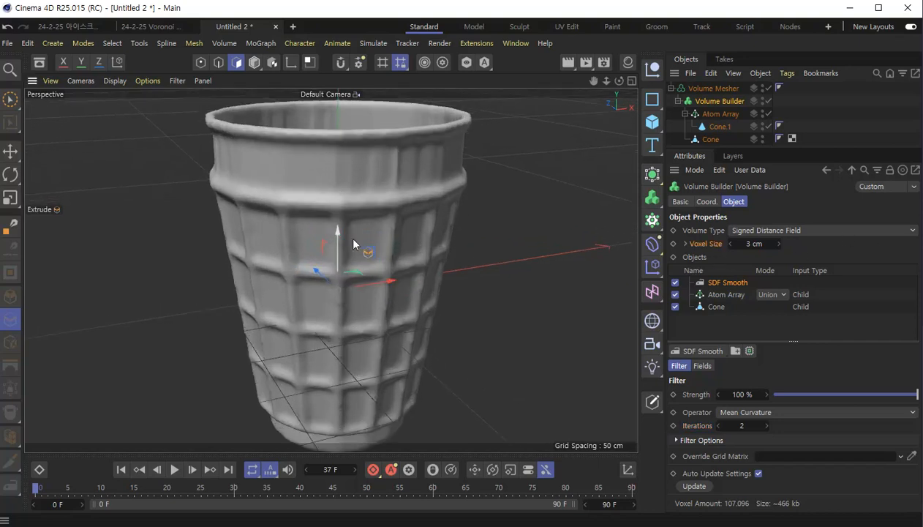
{"action": "double_click", "coordinate": [754, 244]}
{"action": "type", "text": "2"}
{"action": "key", "text": "Return"}
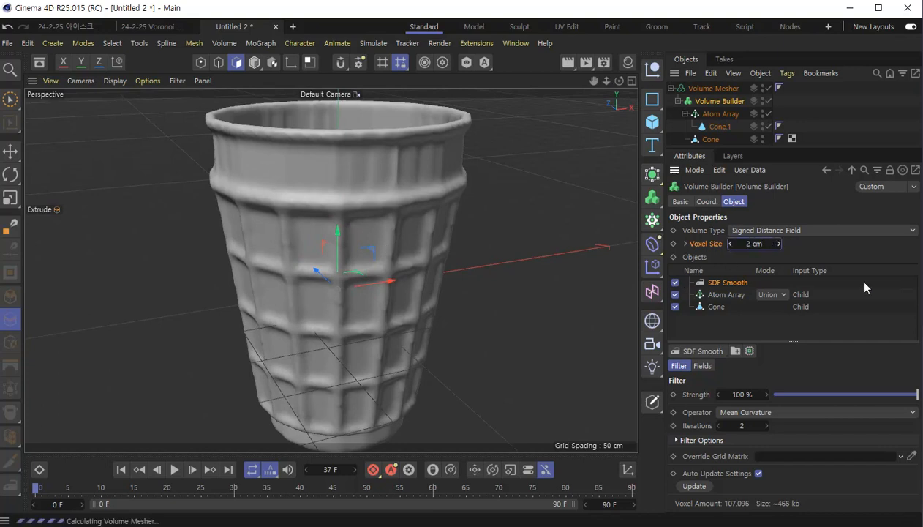
Try voxel sizes of 2.6 cm and 2.7 cm on the Volume Builder.
{"action": "left_click", "coordinate": [753, 244]}
{"action": "type", "text": "2"}
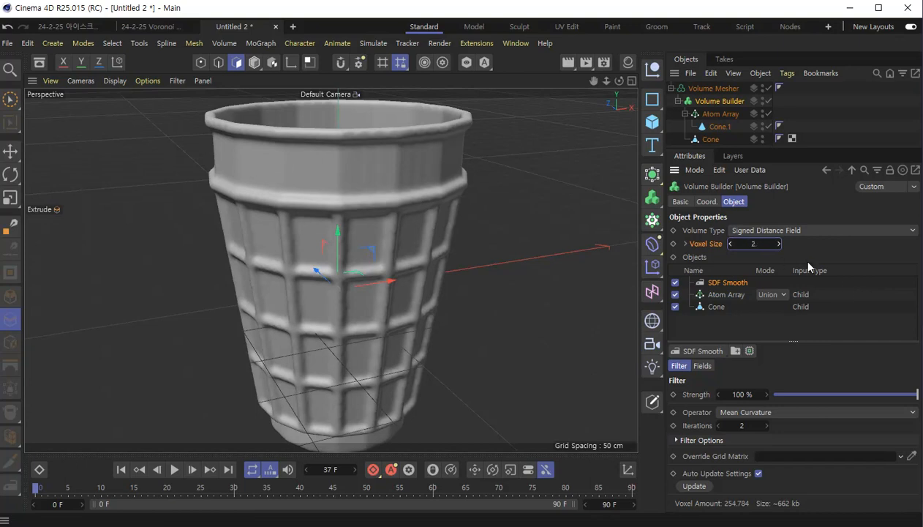
{"action": "type", "text": ".6"}
{"action": "key", "text": "Return"}
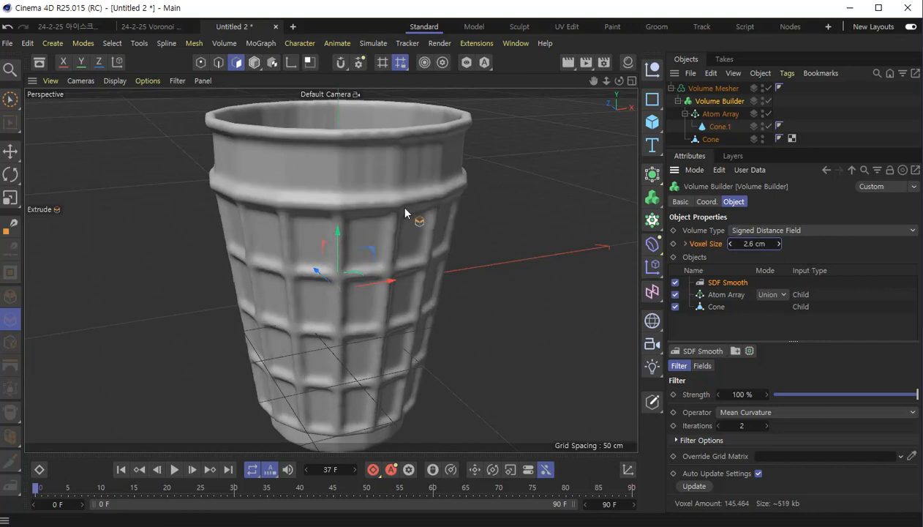
{"action": "left_click", "coordinate": [761, 244]}
{"action": "type", "text": "2.7"}
{"action": "key", "text": "Return"}
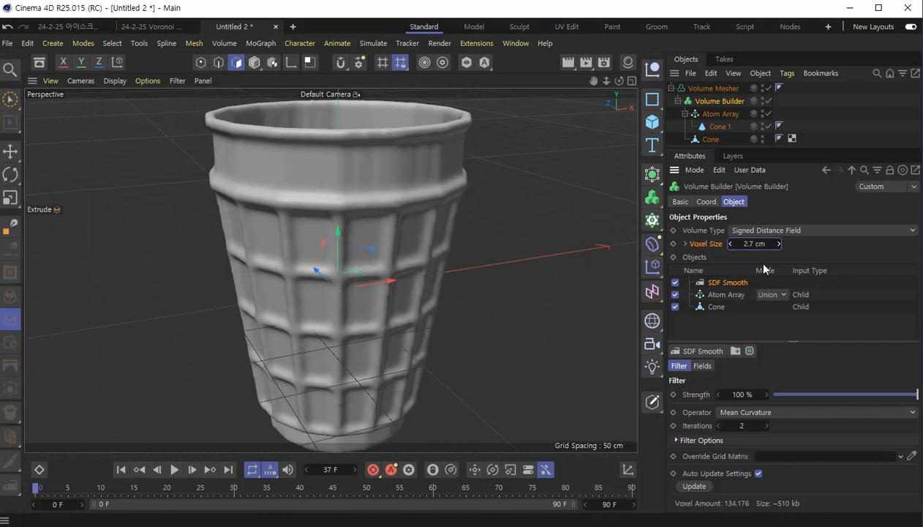
Lower the voxel size to 2.6 cm and raise it in 0.1 cm steps to 2.9 cm.
{"action": "left_click", "coordinate": [730, 245]}
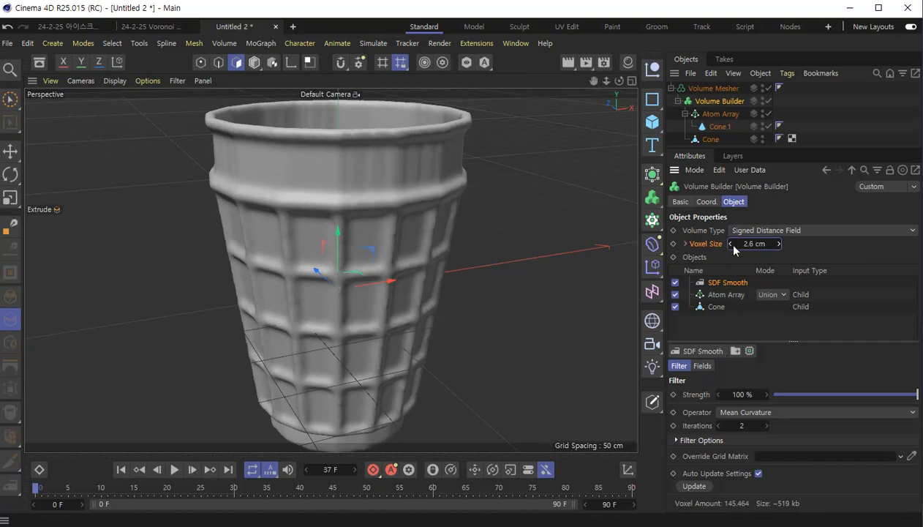
{"action": "left_click", "coordinate": [778, 245]}
{"action": "left_click", "coordinate": [779, 247]}
{"action": "left_click", "coordinate": [779, 247]}
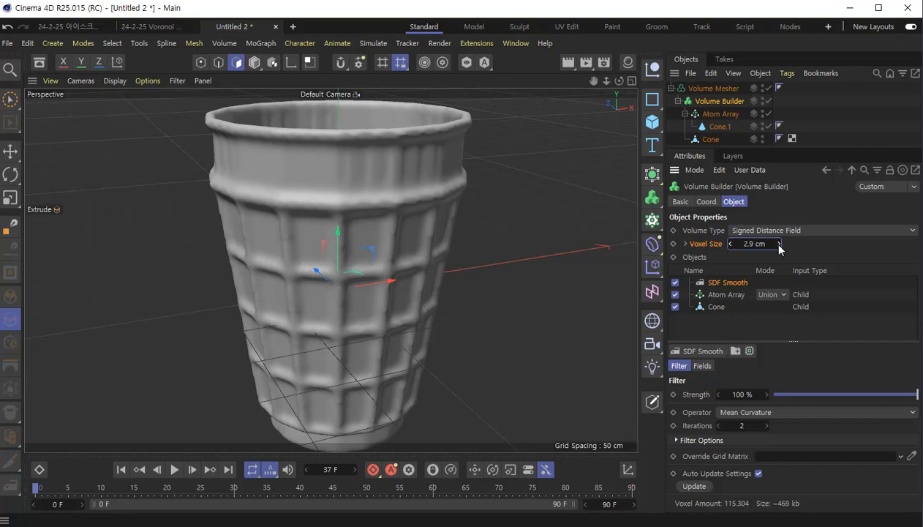
Lower the voxel size in 0.1 cm steps to below 2 cm and inspect the cup's surface.
{"action": "left_click", "coordinate": [731, 244]}
{"action": "left_click", "coordinate": [731, 244]}
{"action": "left_click", "coordinate": [730, 244]}
{"action": "left_click", "coordinate": [731, 245]}
{"action": "left_click", "coordinate": [730, 244]}
{"action": "left_click", "coordinate": [731, 244]}
{"action": "left_click", "coordinate": [730, 245]}
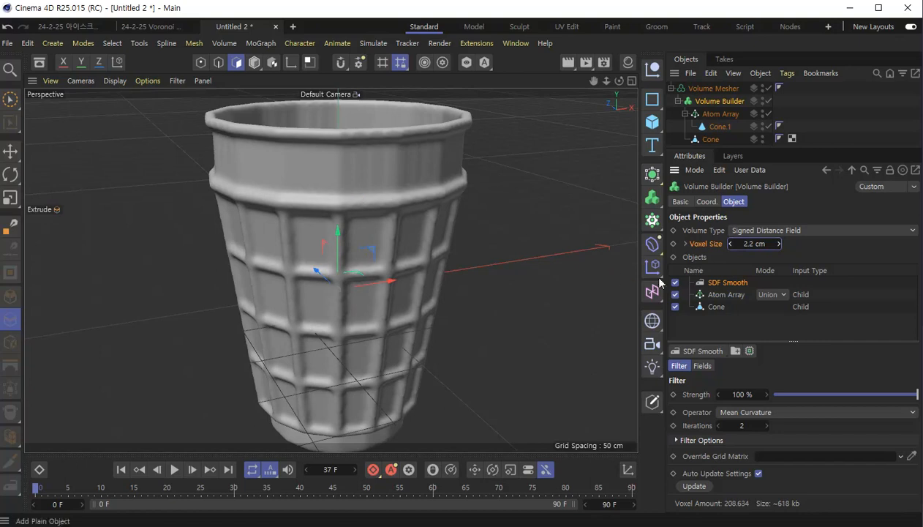
{"action": "left_click", "coordinate": [730, 244]}
{"action": "left_click", "coordinate": [730, 244]}
{"action": "left_click", "coordinate": [731, 244]}
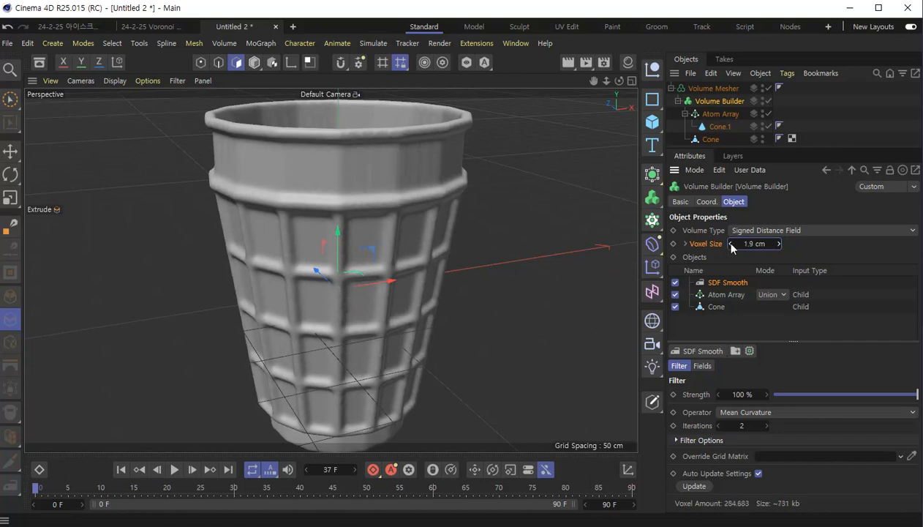
{"action": "left_click", "coordinate": [730, 244]}
{"action": "scroll", "coordinate": [375, 282], "scroll_direction": "up", "scroll_amount": 2}
{"action": "scroll", "coordinate": [376, 279], "scroll_direction": "down", "scroll_amount": 3}
Set the voxel size back to 2 cm and render the cup.
{"action": "left_click", "coordinate": [775, 244]}
{"action": "type", "text": "2"}
{"action": "key", "text": "Return"}
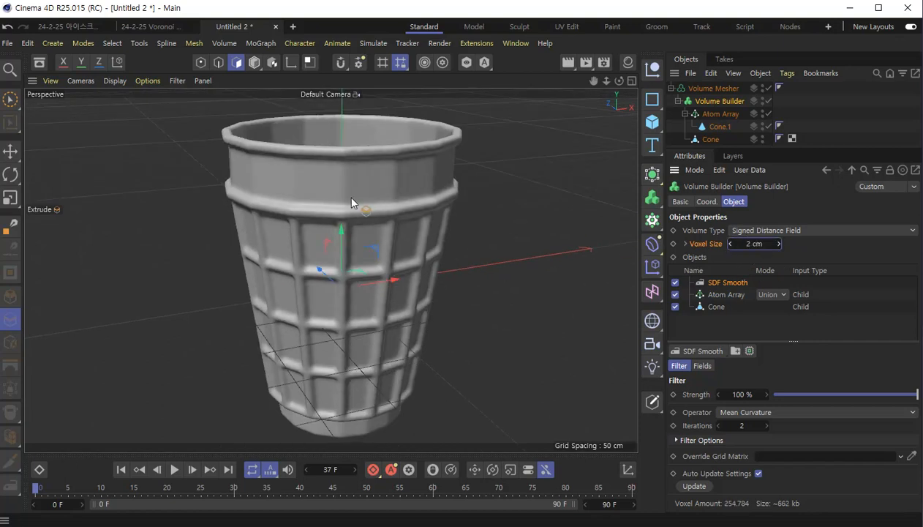
{"action": "left_click", "coordinate": [570, 68]}
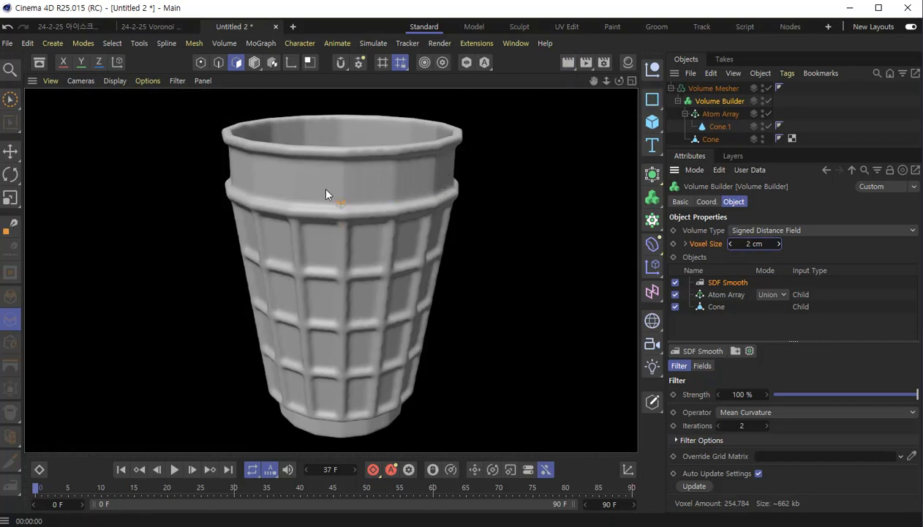
Set the Volume Builder's voxel size to 2.5 cm and render the cup.
{"action": "left_click", "coordinate": [731, 245]}
{"action": "left_click", "coordinate": [731, 245]}
{"action": "left_click", "coordinate": [731, 244]}
{"action": "left_click", "coordinate": [731, 244]}
{"action": "left_click", "coordinate": [766, 245]}
{"action": "type", "text": "2.5"}
{"action": "key", "text": "Return"}
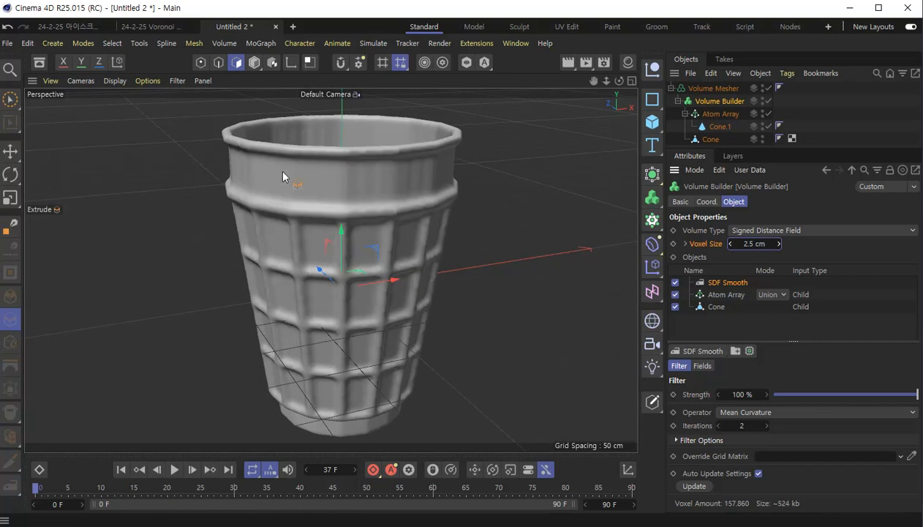
{"action": "left_click", "coordinate": [574, 66]}
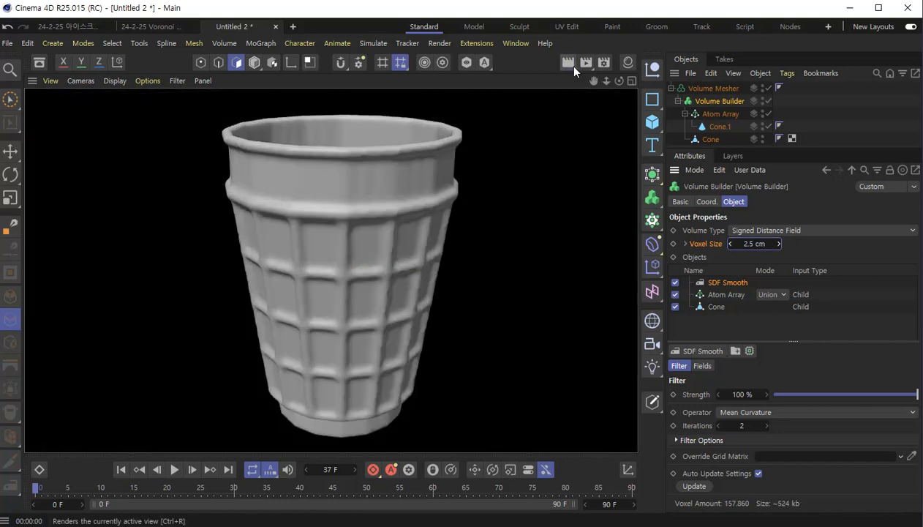
{"action": "left_click", "coordinate": [344, 259]}
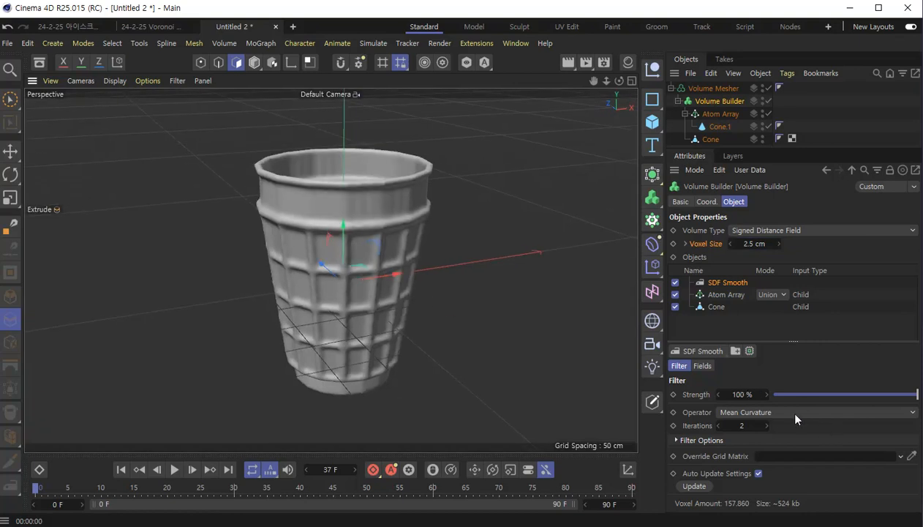
Select the Atom Array in the Volume Builder's object list and render the whole cup again.
{"action": "mouse_move", "coordinate": [717, 306]}
{"action": "left_mouse_down"}
{"action": "mouse_move", "coordinate": [721, 291]}
{"action": "mouse_move", "coordinate": [722, 311]}
{"action": "left_mouse_up"}
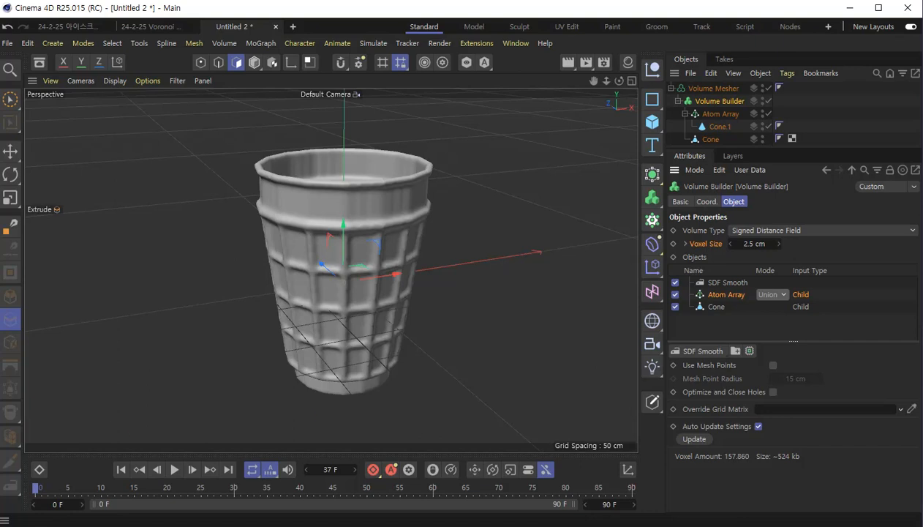
{"action": "middle_click_drag", "start_coordinate": [453, 313], "coordinate": [440, 302], "text": "alt"}
{"action": "left_click", "coordinate": [571, 61]}
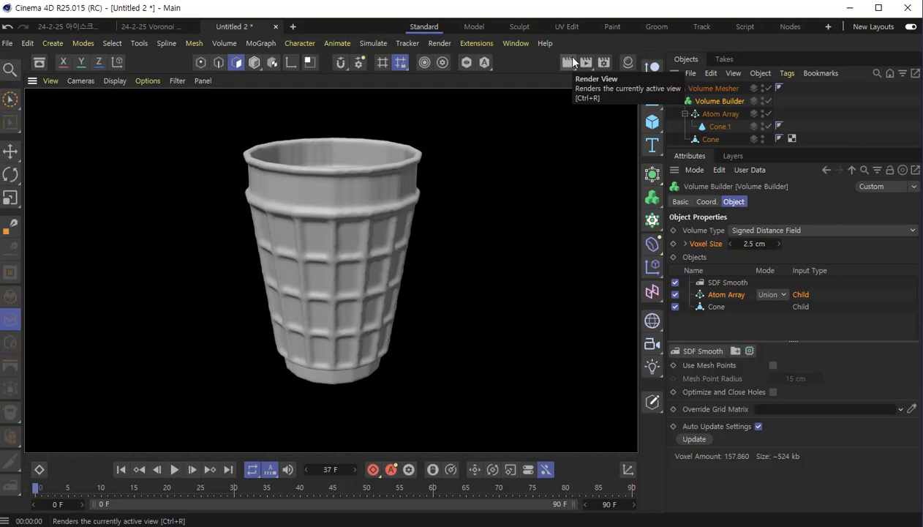
{"action": "left_click_drag", "start_coordinate": [826, 147], "coordinate": [794, 186]}
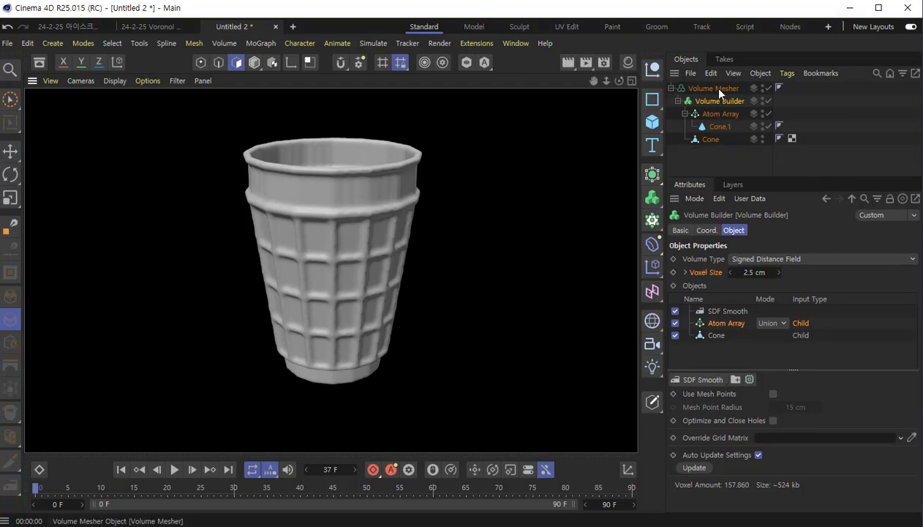
{"action": "left_click", "coordinate": [672, 89]}
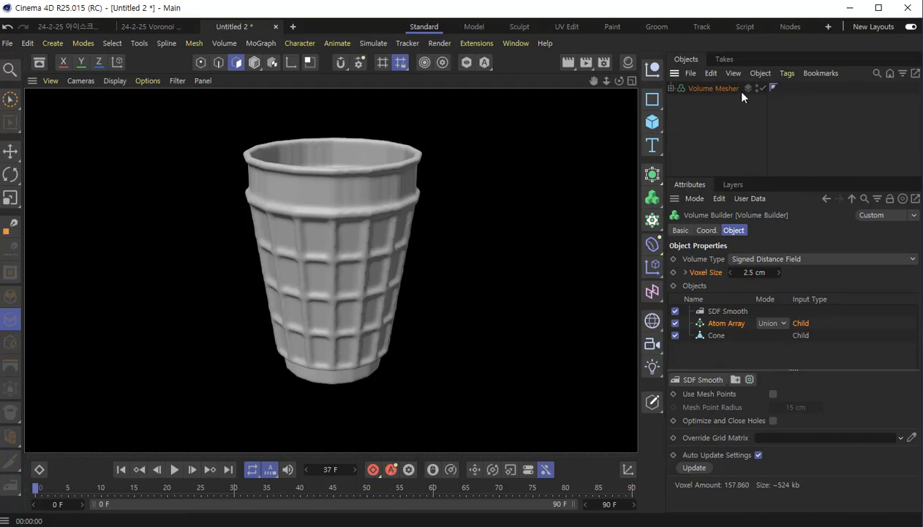
{"action": "left_click_drag", "start_coordinate": [706, 88], "coordinate": [666, 86]}
{"action": "left_click", "coordinate": [671, 89]}
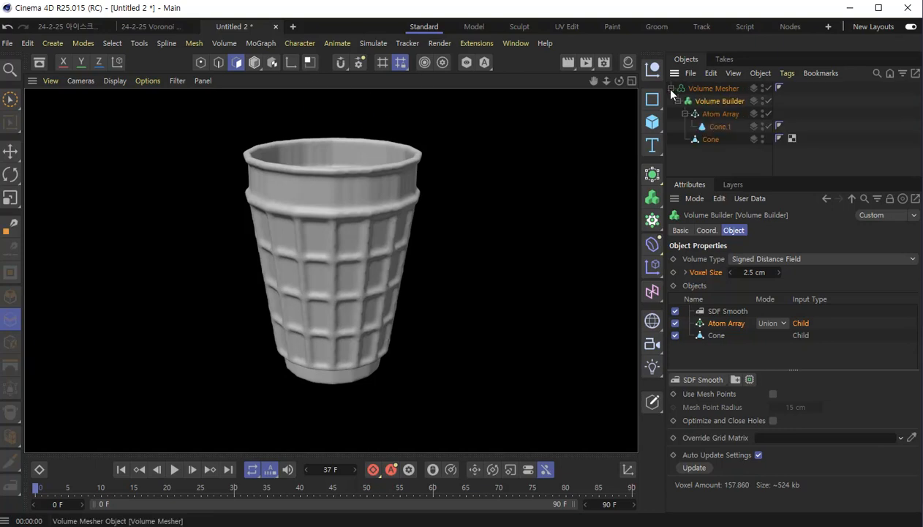
{"action": "left_click", "coordinate": [671, 89]}
Create a polygon copy of the cup from the Volume Mesher with Current State to Object.
{"action": "left_click", "coordinate": [709, 87]}
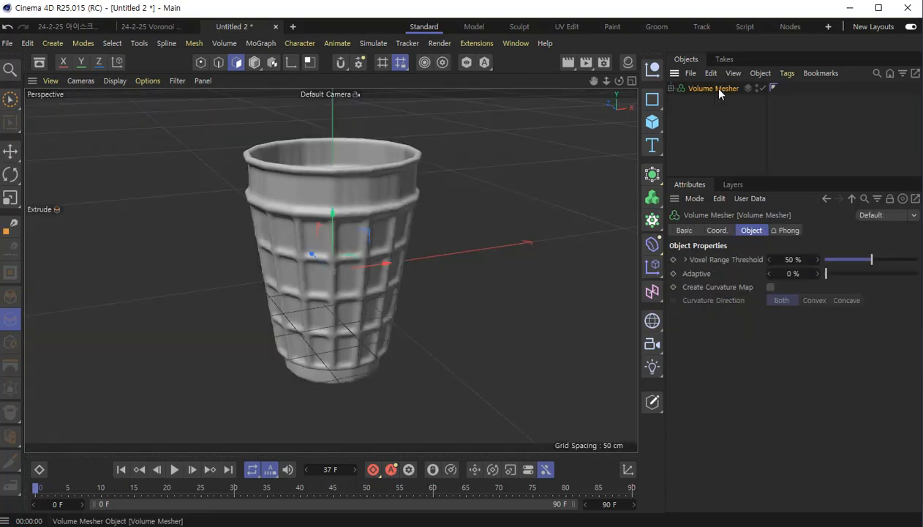
{"action": "right_click", "coordinate": [719, 93]}
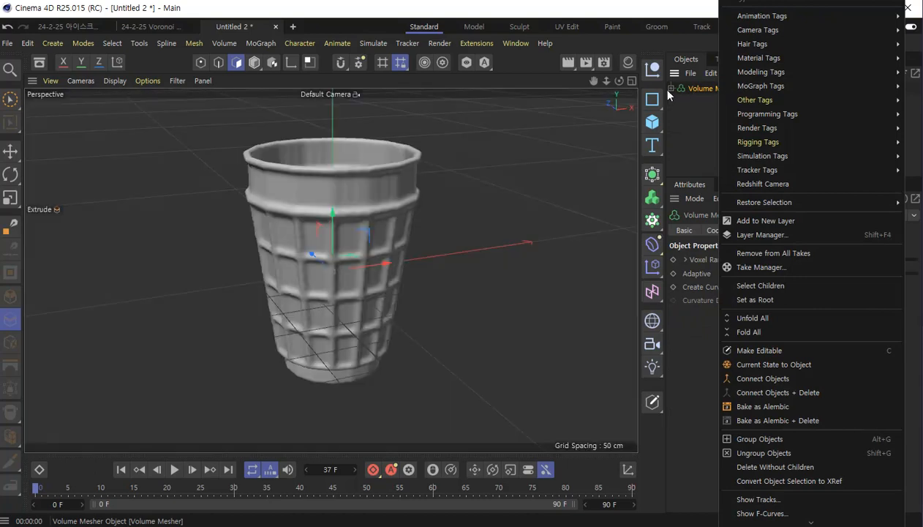
{"action": "left_click", "coordinate": [669, 93]}
{"action": "left_click", "coordinate": [671, 89]}
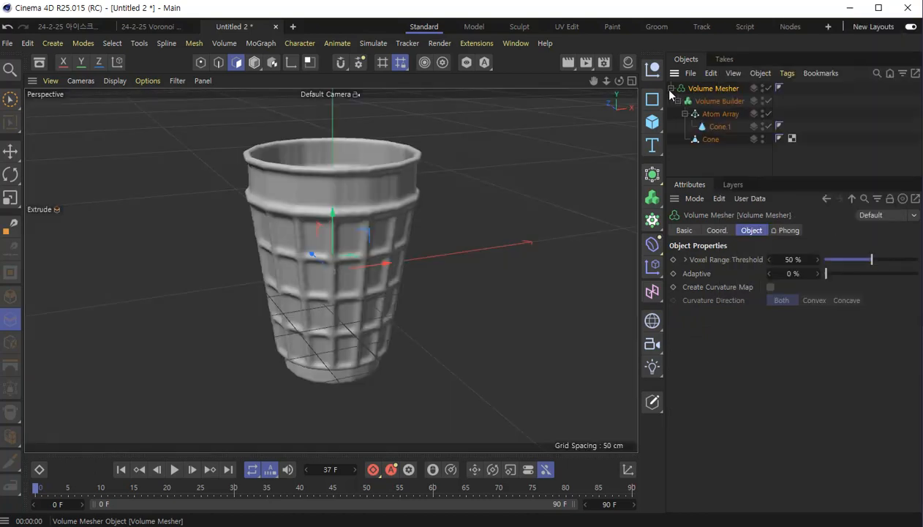
{"action": "right_click", "coordinate": [715, 91]}
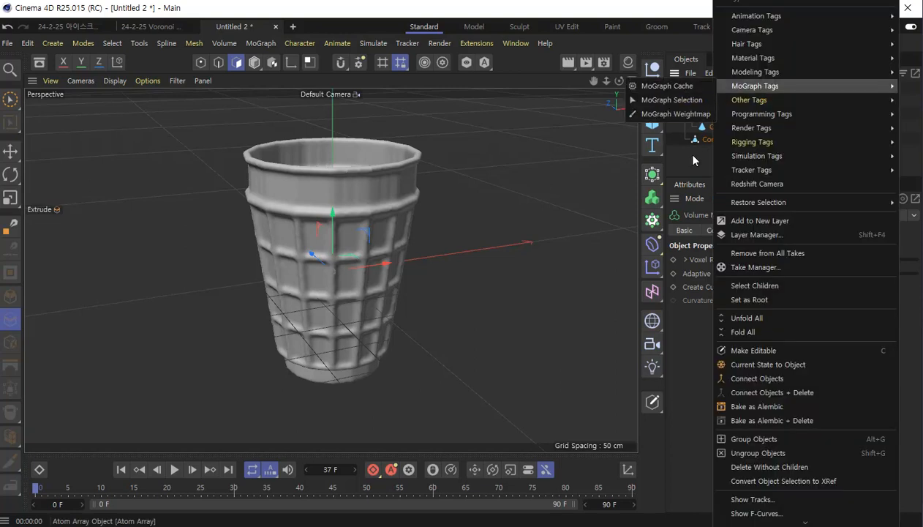
{"action": "left_click", "coordinate": [704, 89]}
{"action": "right_click", "coordinate": [730, 93]}
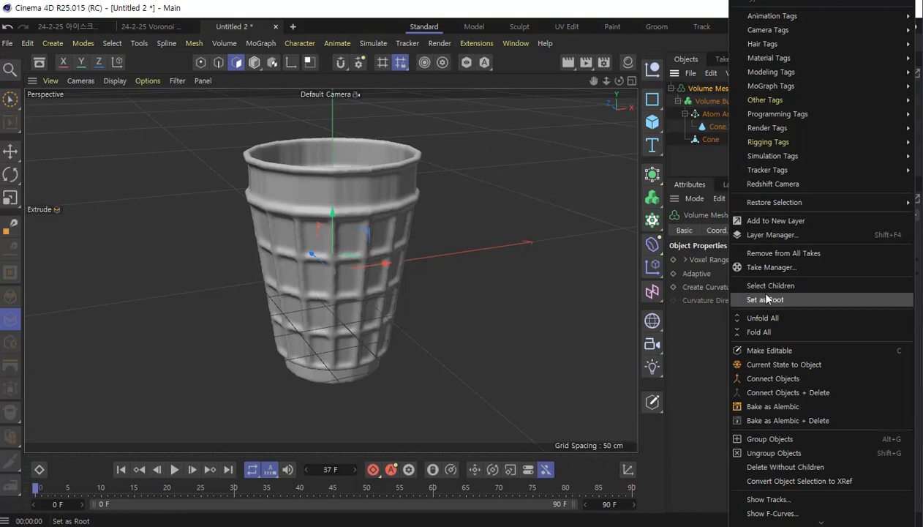
{"action": "left_click", "coordinate": [777, 368]}
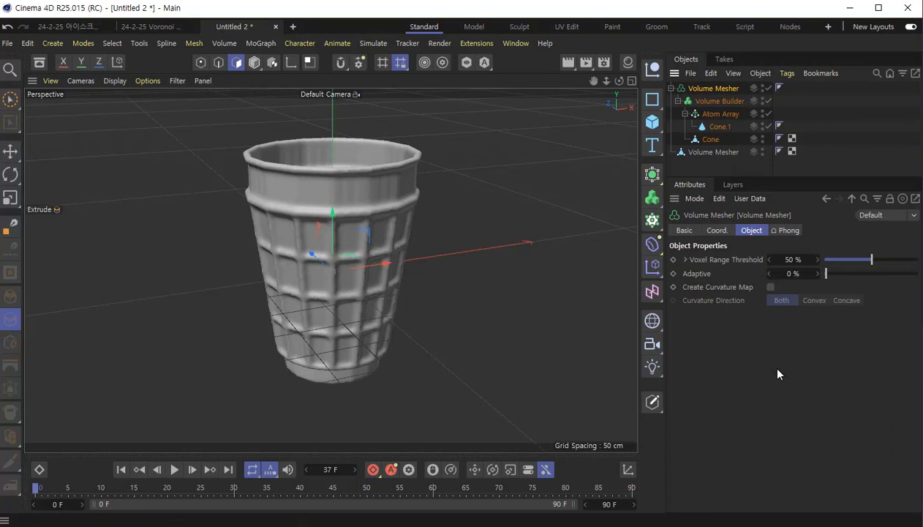
Rename the new polygon cup object as 과자컵.
{"action": "double_click", "coordinate": [714, 151]}
{"action": "key", "text": "BackSpace"}
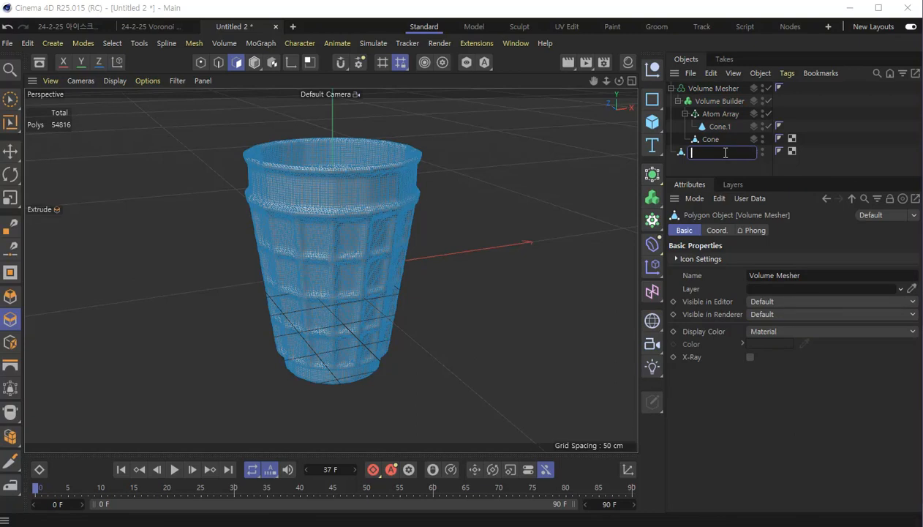
{"action": "type", "text": "괒"}
{"action": "type", "text": "자컵"}
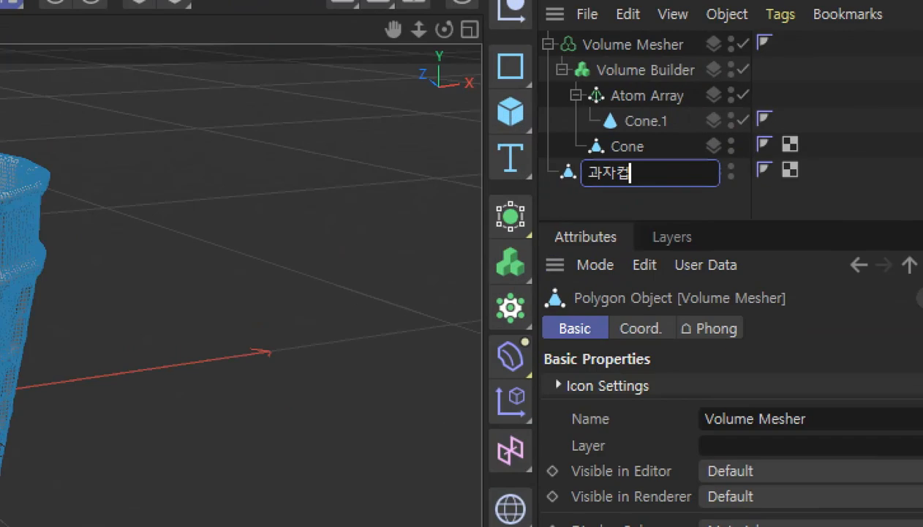
{"action": "key", "text": "Return"}
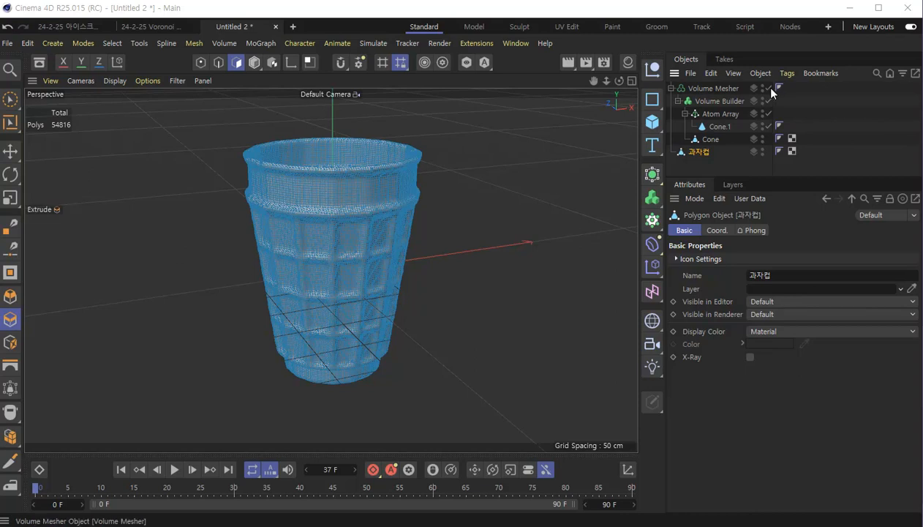
Hide the original Volume Mesher and all its child objects in the editor and renderer, leaving their generators enabled.
{"action": "left_click_drag", "start_coordinate": [769, 88], "coordinate": [769, 131]}
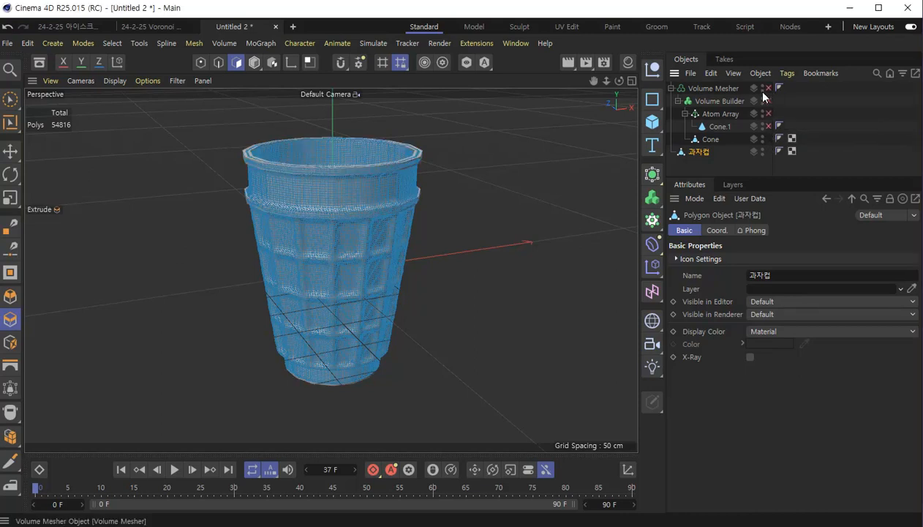
{"action": "left_click_drag", "start_coordinate": [762, 126], "coordinate": [763, 139]}
{"action": "left_click_drag", "start_coordinate": [762, 89], "coordinate": [763, 140]}
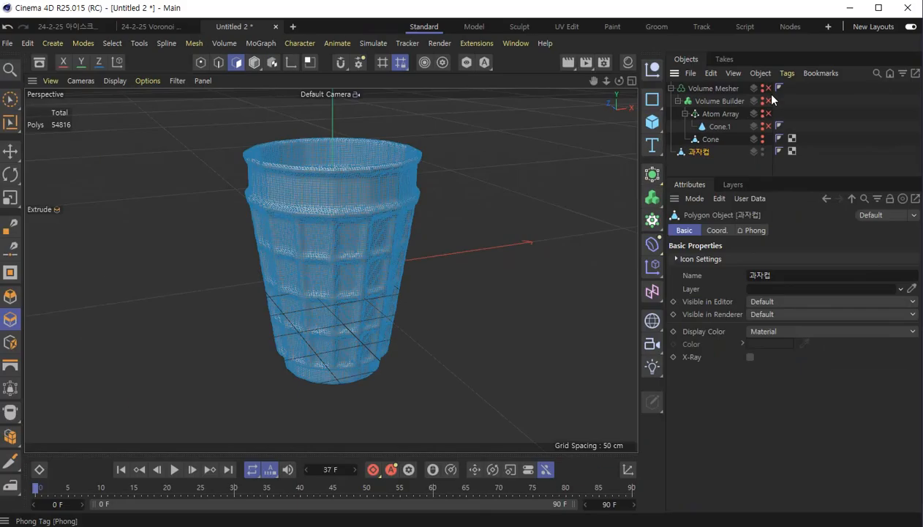
{"action": "left_click_drag", "start_coordinate": [758, 90], "coordinate": [758, 166]}
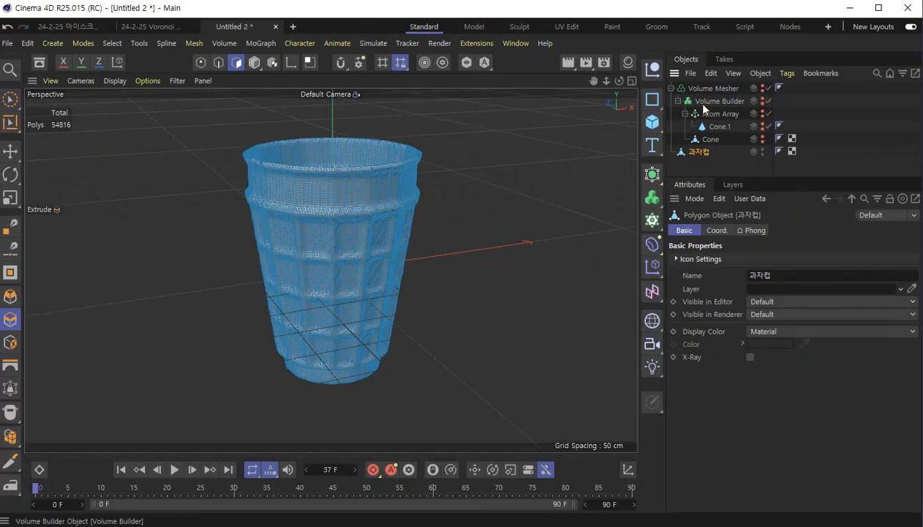
Collapse the Volume Mesher hierarchy and switch to Model mode with the Move tool.
{"action": "left_click", "coordinate": [671, 88]}
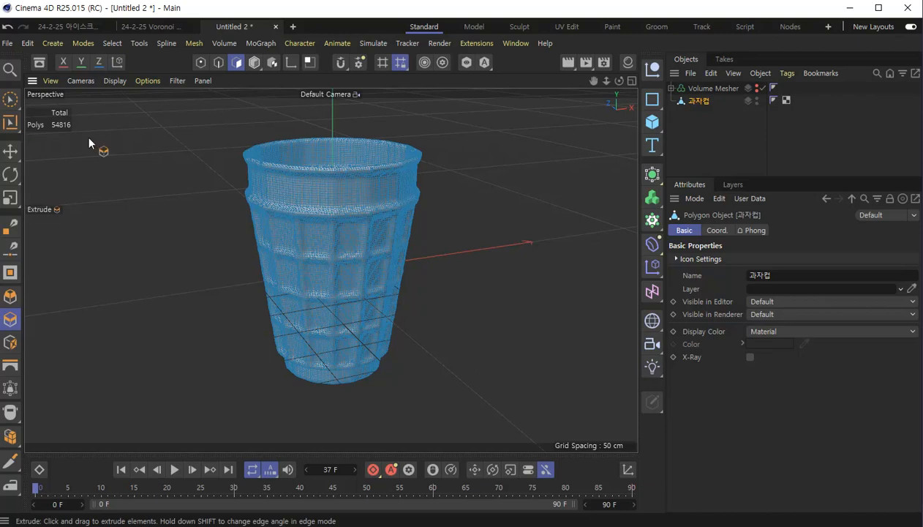
{"action": "left_click", "coordinate": [254, 63]}
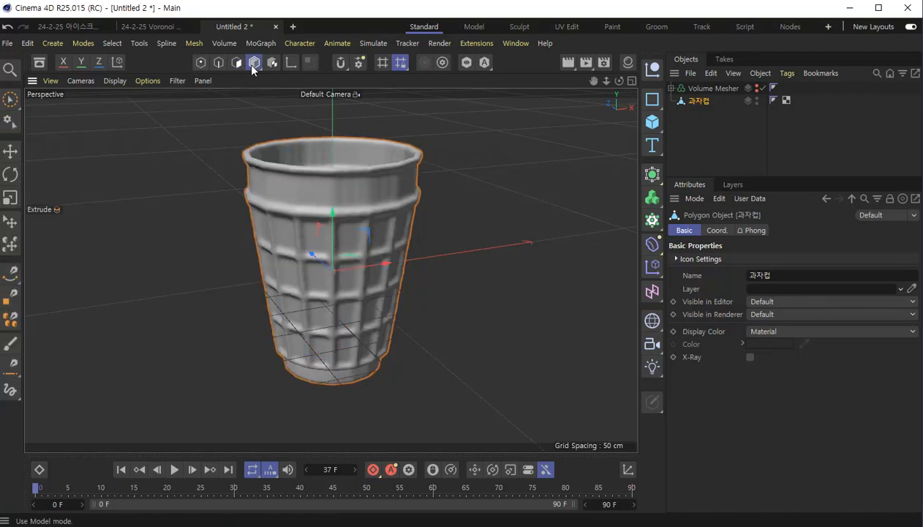
{"action": "left_click", "coordinate": [10, 151]}
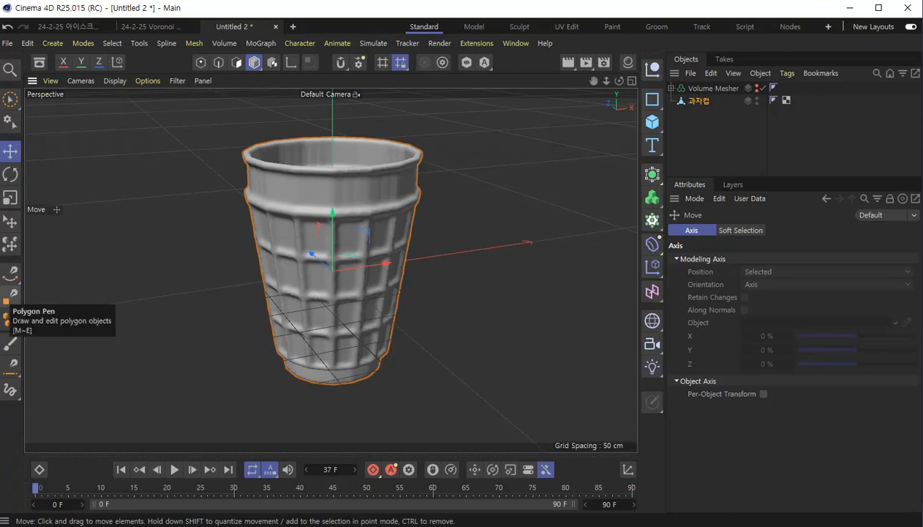
Examine the swirl's shape in the finished ice cream cone document, then return to the Untitled 2 document.
{"action": "left_click", "coordinate": [77, 27]}
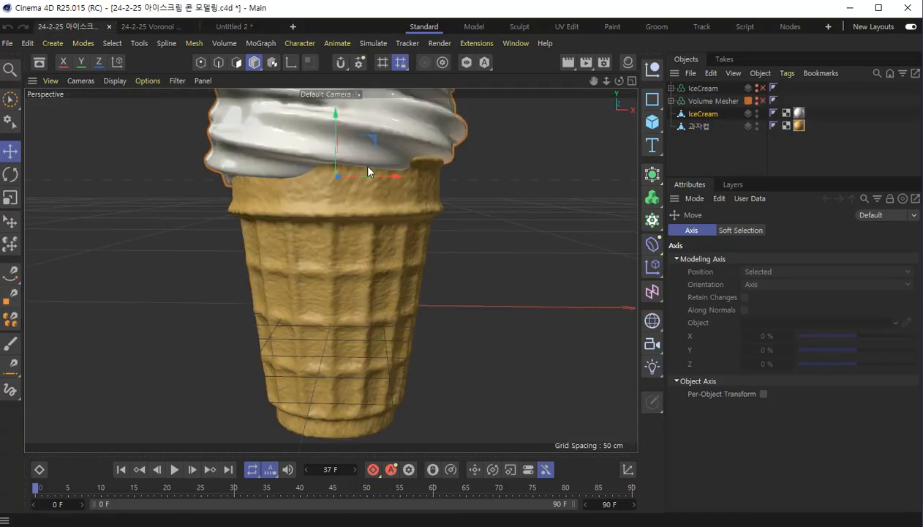
{"action": "left_click_drag", "start_coordinate": [354, 206], "coordinate": [326, 408], "text": "alt"}
{"action": "left_click_drag", "start_coordinate": [310, 274], "coordinate": [337, 277], "text": "alt"}
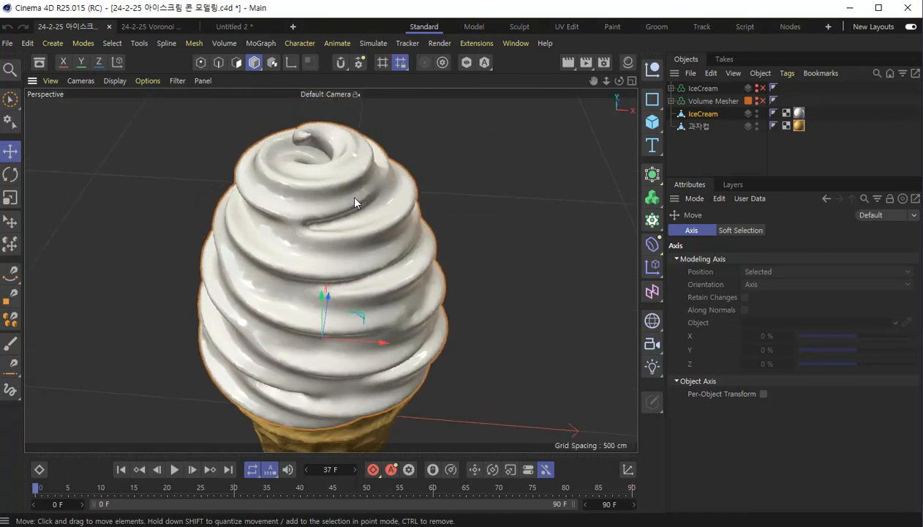
{"action": "left_click_drag", "start_coordinate": [315, 273], "coordinate": [334, 271], "text": "alt"}
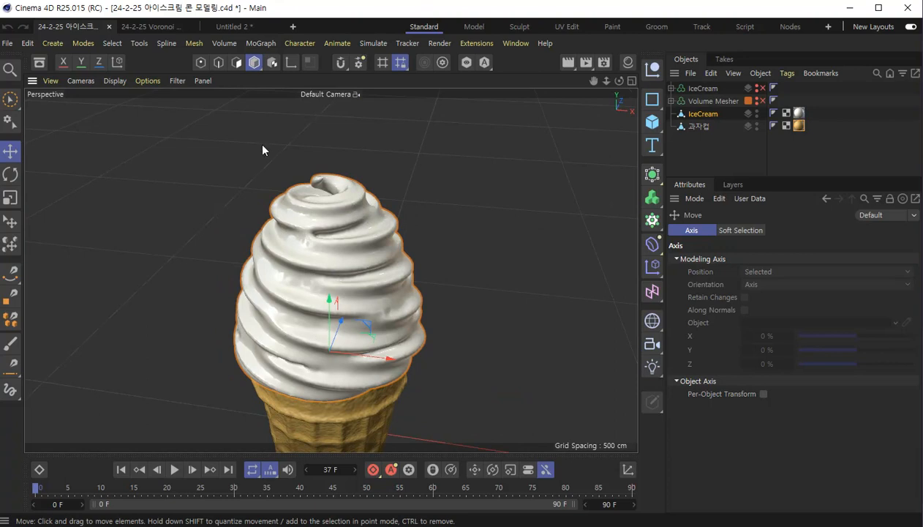
{"action": "left_click", "coordinate": [244, 30]}
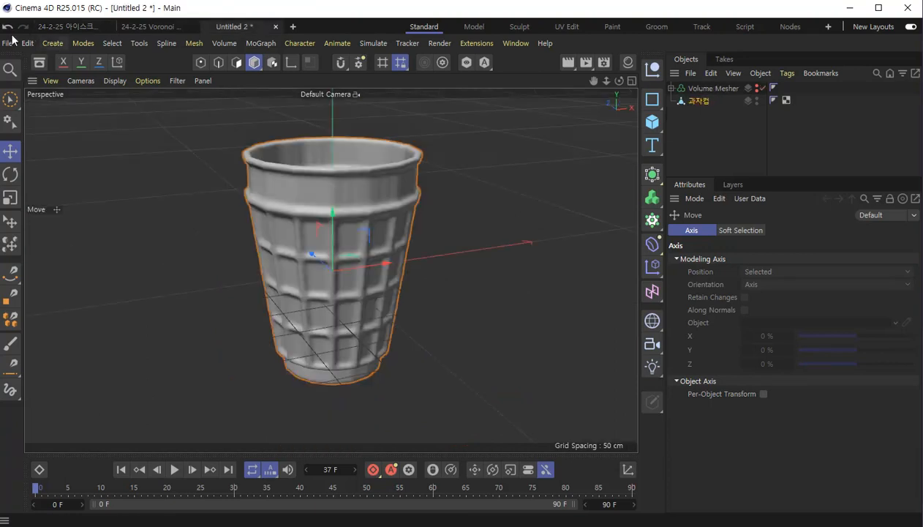
Hide the 과자컵 object in the editor and renderer and add a Helix spline in the XZ plane.
{"action": "scroll", "coordinate": [452, 264], "scroll_direction": "down", "scroll_amount": 4}
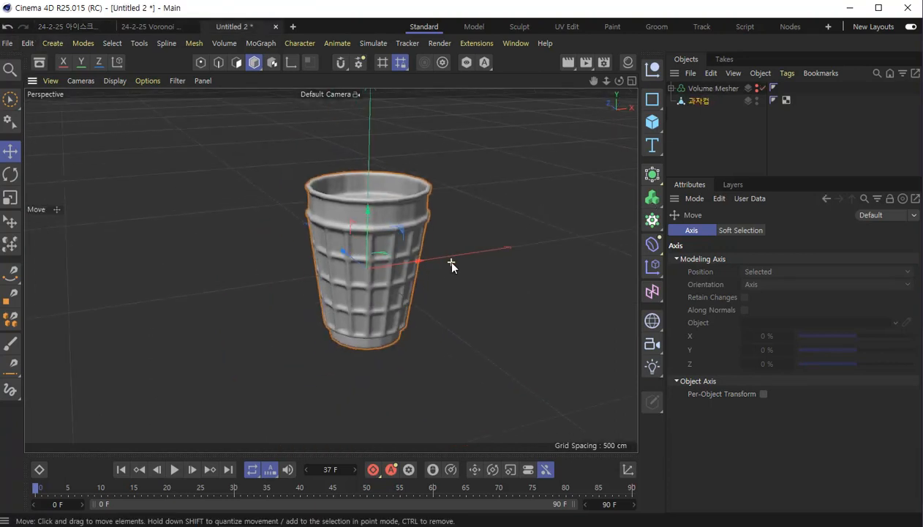
{"action": "double_click", "coordinate": [757, 102], "text": "ctrl"}
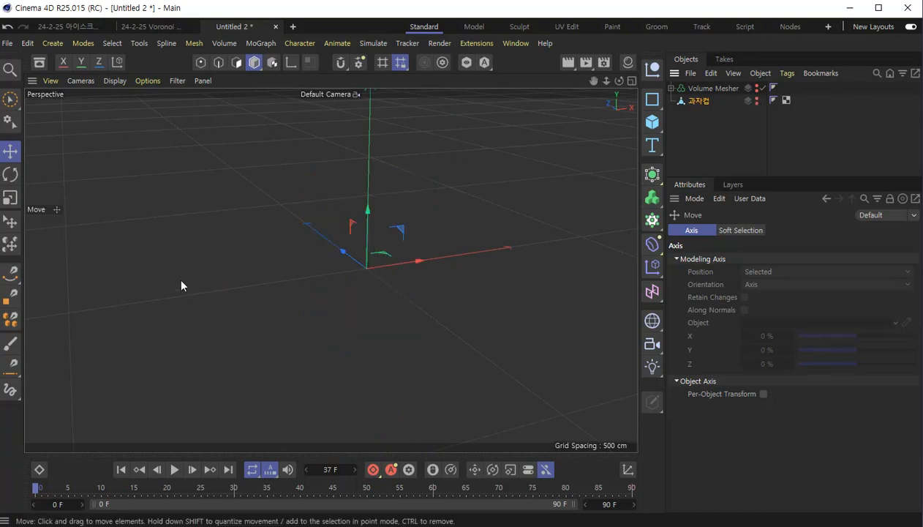
{"action": "left_click", "coordinate": [656, 101]}
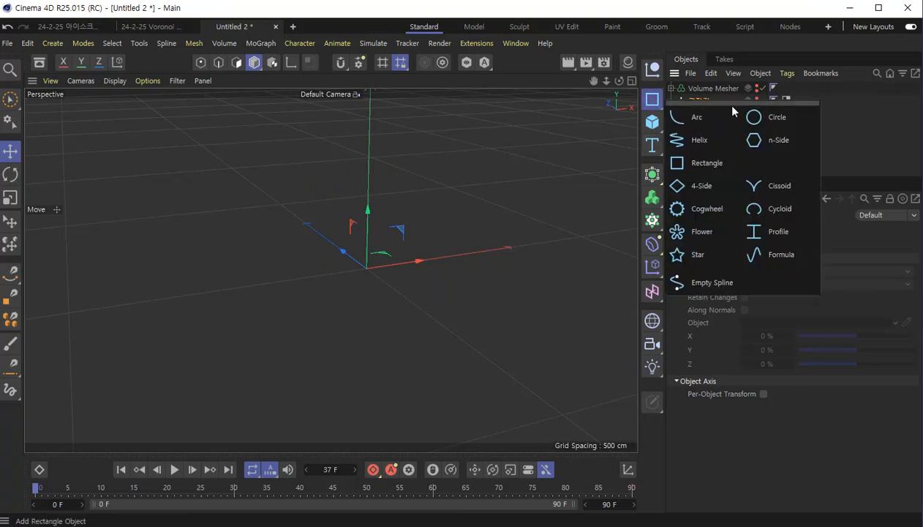
{"action": "left_click", "coordinate": [698, 143]}
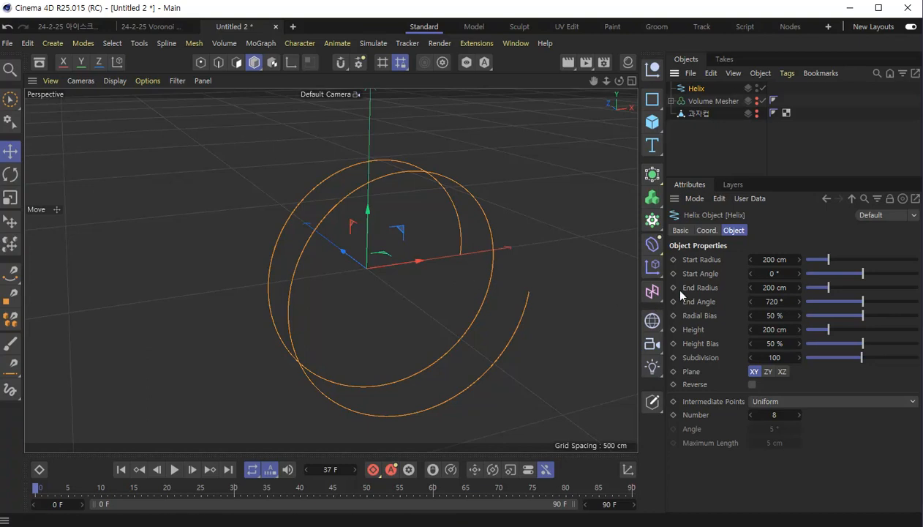
{"action": "left_click", "coordinate": [782, 371]}
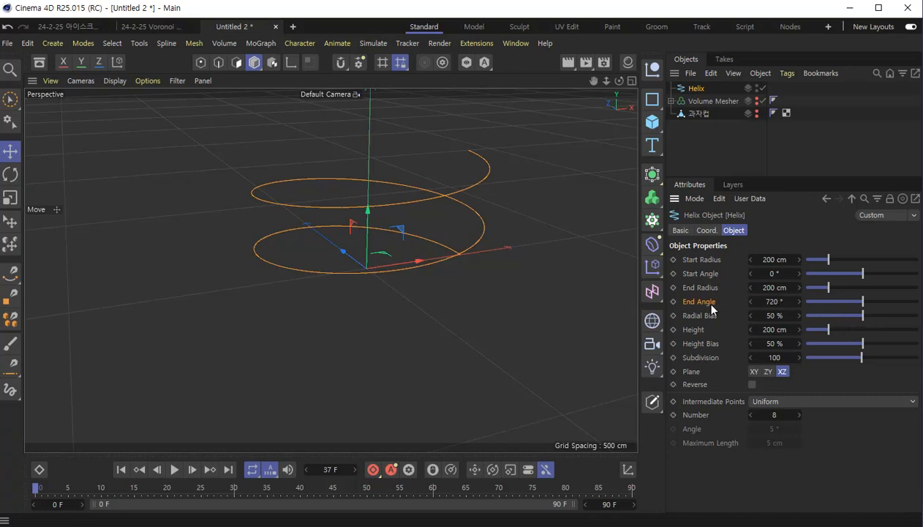
Set the helix's end angle to 2100° and its end radius to 0 cm.
{"action": "left_click", "coordinate": [774, 301]}
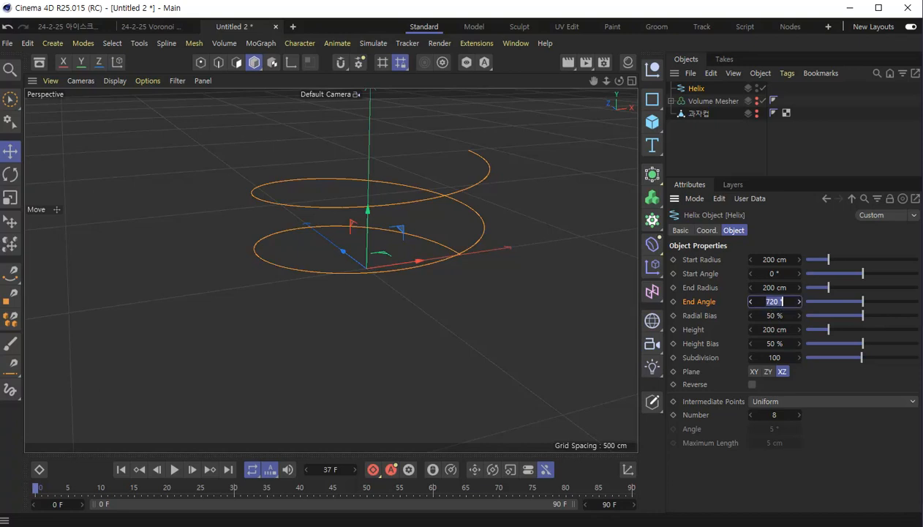
{"action": "type", "text": "2100"}
{"action": "key", "text": "Return"}
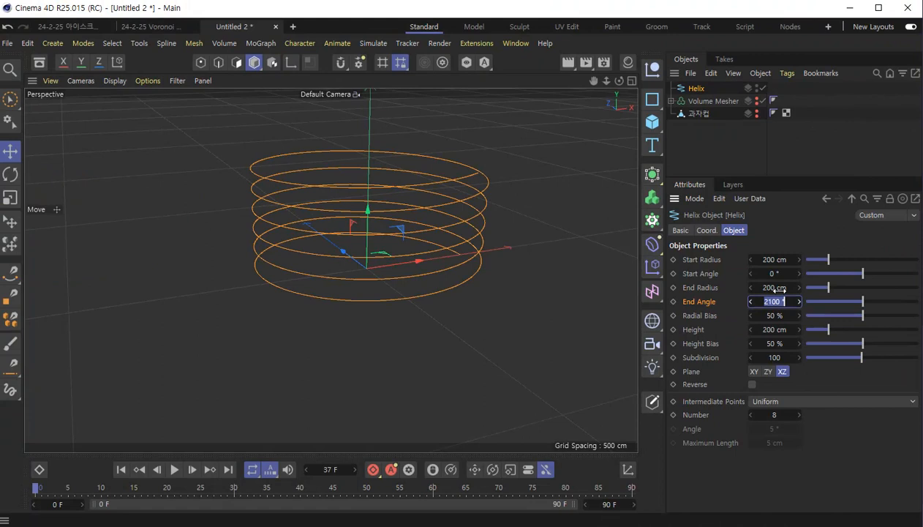
{"action": "left_click", "coordinate": [594, 235]}
{"action": "type", "text": "0"}
{"action": "key", "text": "Return"}
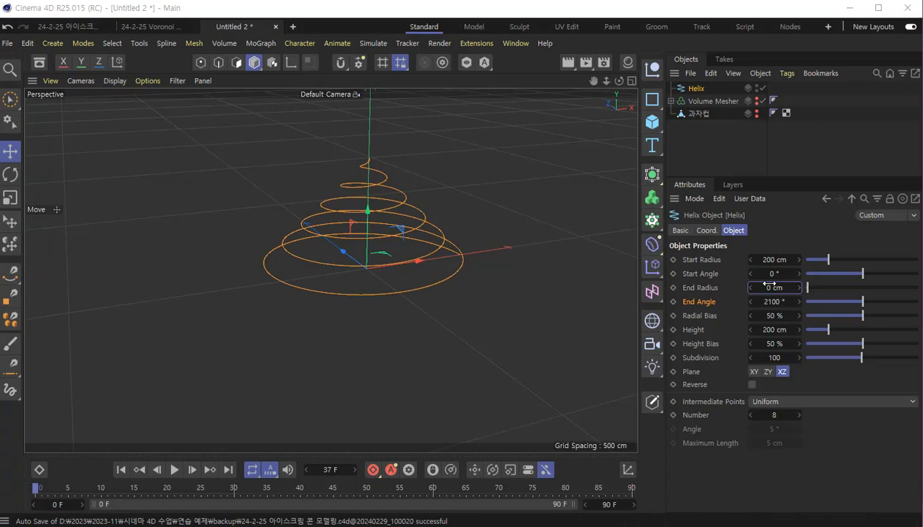
Try increasing the helix's height to 500 cm.
{"action": "left_click_drag", "start_coordinate": [829, 330], "coordinate": [856, 331]}
{"action": "scroll", "coordinate": [390, 204], "scroll_direction": "down", "scroll_amount": 2}
{"action": "scroll", "coordinate": [409, 198], "scroll_direction": "down", "scroll_amount": 2}
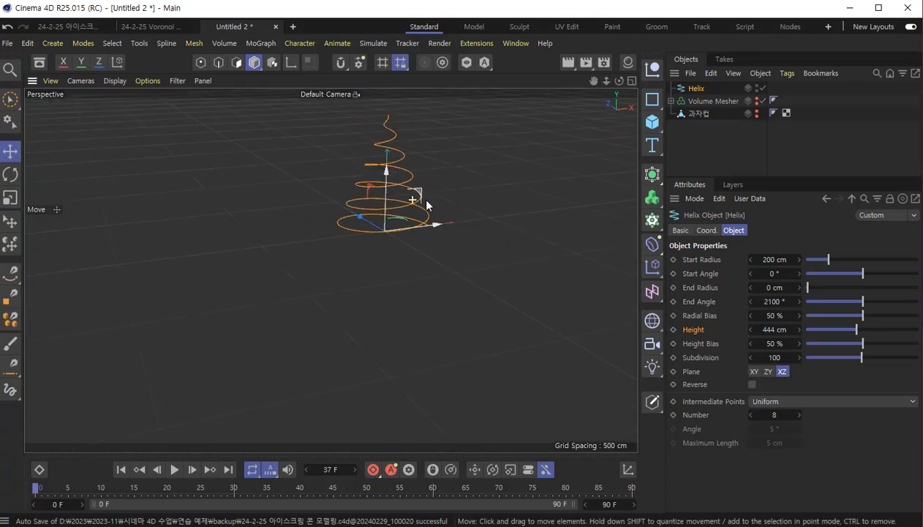
{"action": "middle_click_drag", "start_coordinate": [445, 175], "coordinate": [400, 265], "text": "alt"}
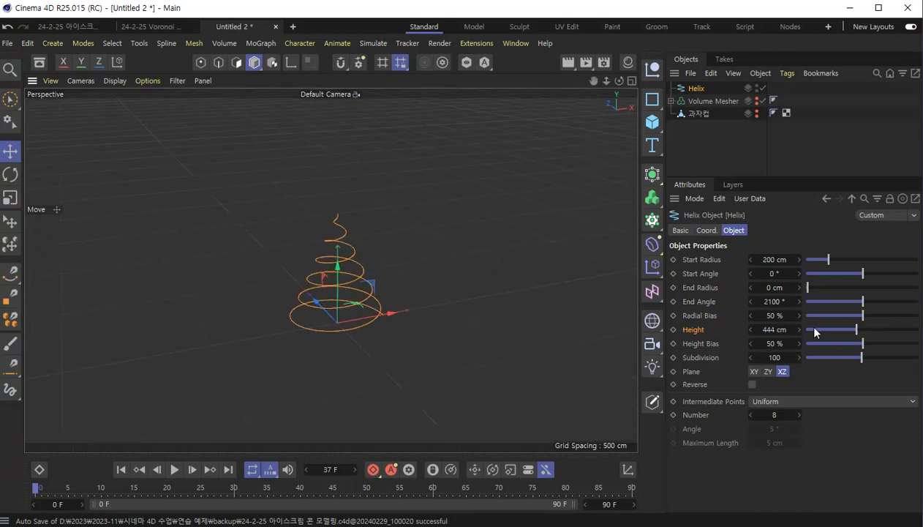
{"action": "left_click_drag", "start_coordinate": [859, 334], "coordinate": [863, 368]}
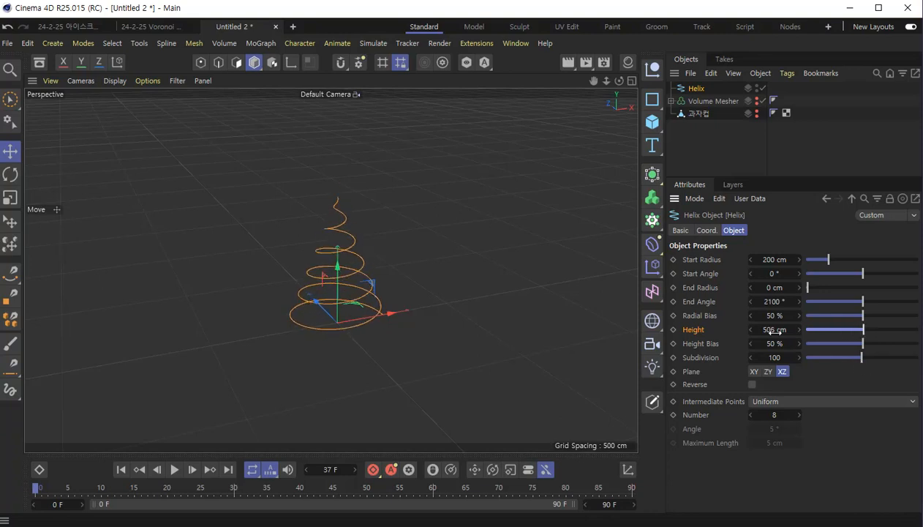
{"action": "left_click", "coordinate": [774, 330]}
{"action": "type", "text": "500"}
{"action": "key", "text": "Return"}
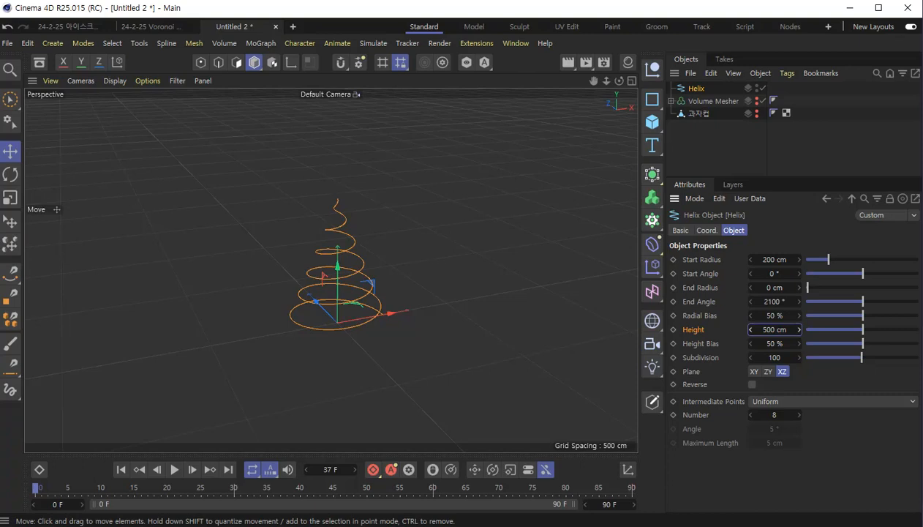
Set the helix's height to 550 cm and check its profile from a lower viewing angle.
{"action": "left_click", "coordinate": [769, 330]}
{"action": "type", "text": "550"}
{"action": "key", "text": "Return"}
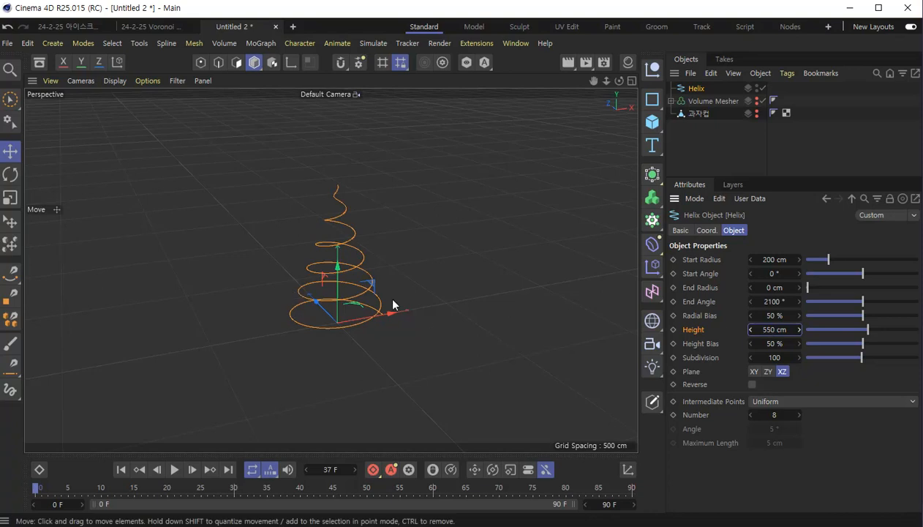
{"action": "mouse_move", "coordinate": [427, 333]}
{"action": "left_mouse_down", "text": "alt"}
{"action": "mouse_move", "coordinate": [398, 309]}
{"action": "mouse_move", "coordinate": [422, 325]}
{"action": "left_mouse_up", "text": "alt"}
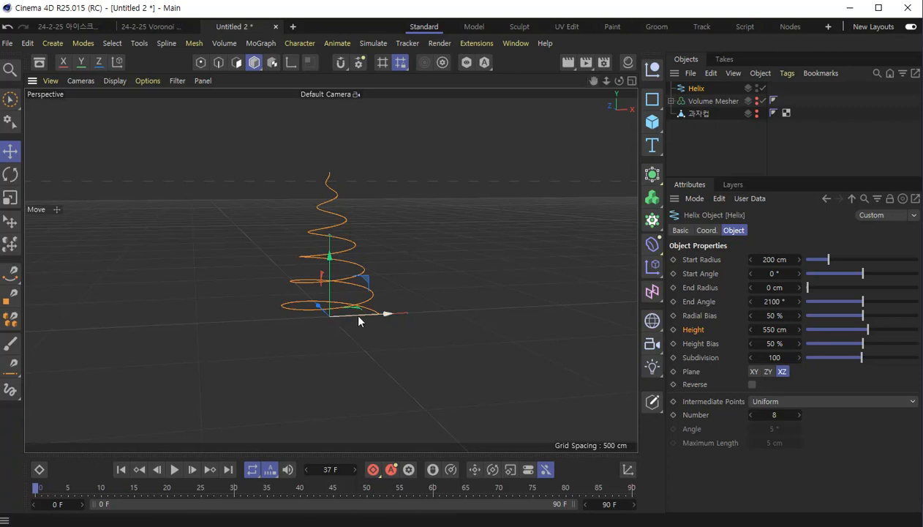
Add a Star spline and a Sweep generator to the scene.
{"action": "left_click", "coordinate": [653, 101]}
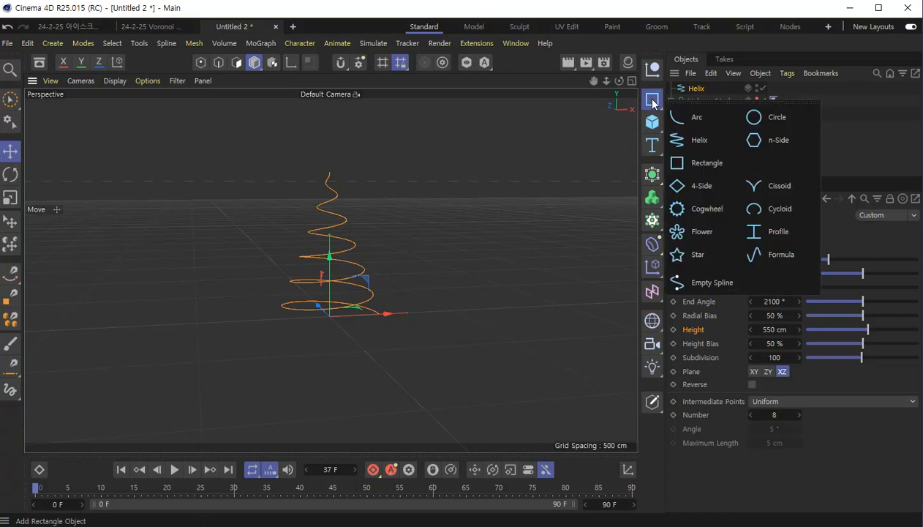
{"action": "left_click", "coordinate": [697, 256]}
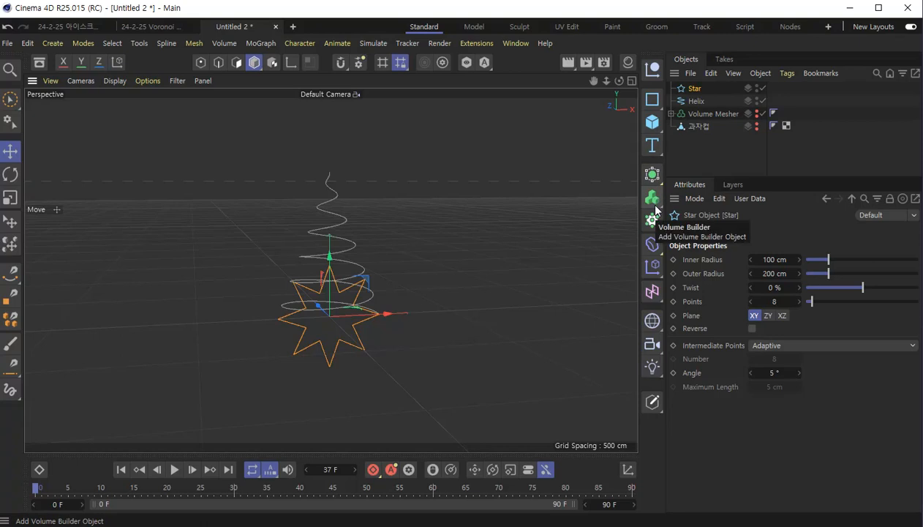
{"action": "left_click", "coordinate": [653, 176]}
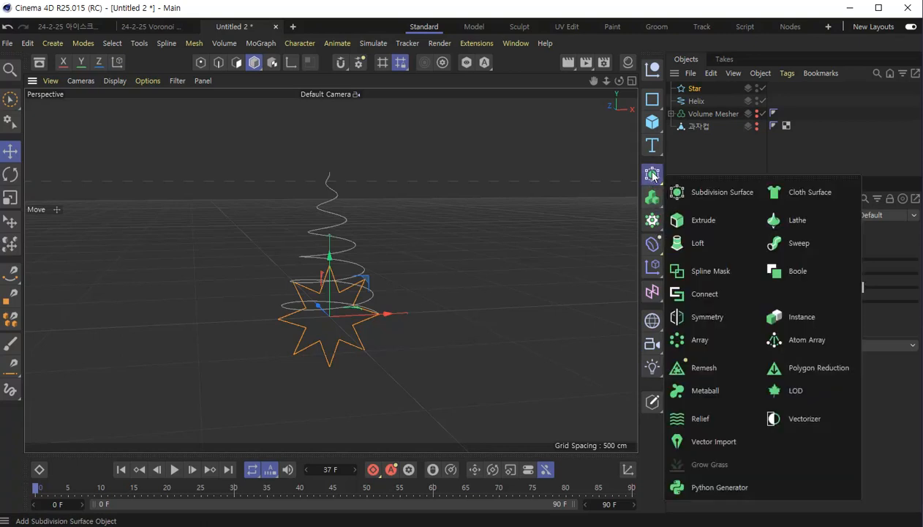
{"action": "left_click", "coordinate": [808, 249]}
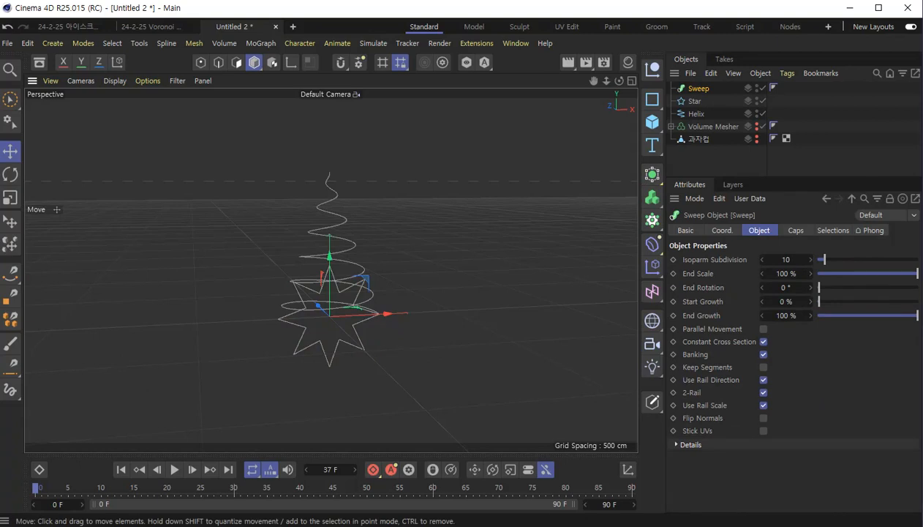
Set the number of points on the Star spline to 6.
{"action": "left_click", "coordinate": [694, 101]}
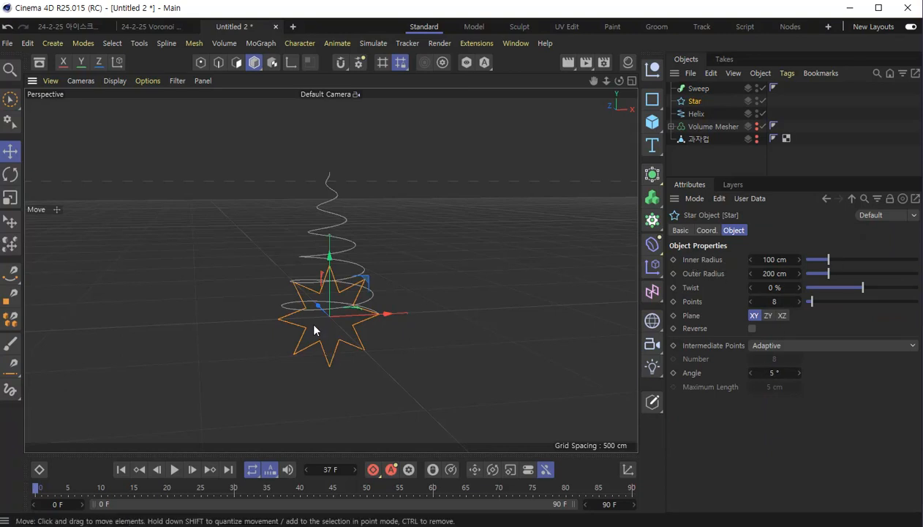
{"action": "scroll", "coordinate": [318, 325], "scroll_direction": "up", "scroll_amount": 3}
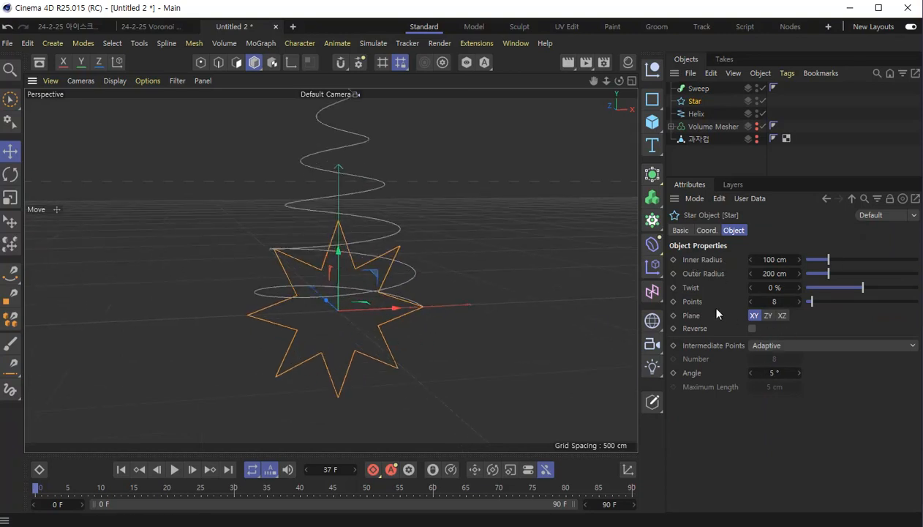
{"action": "left_click", "coordinate": [774, 302]}
{"action": "type", "text": "6"}
{"action": "key", "text": "Return"}
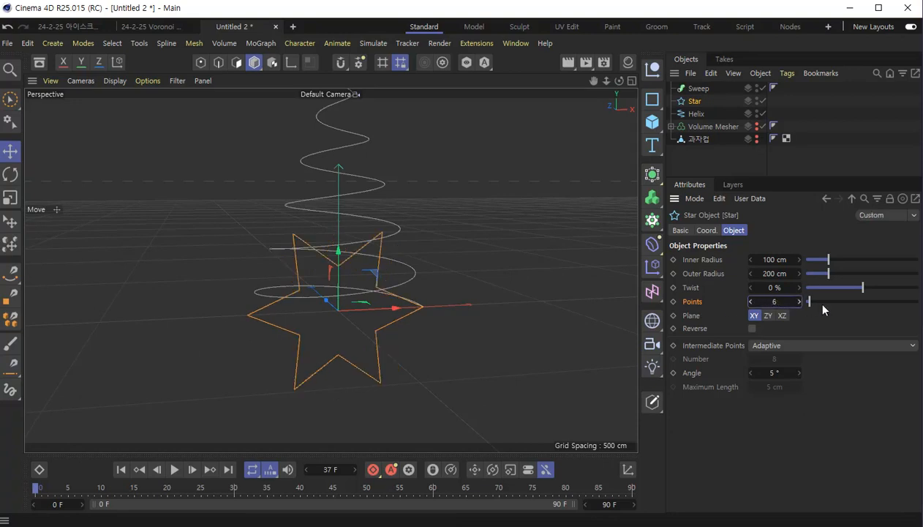
Set the star's inner radius to 50 cm and its outer radius to 80 cm.
{"action": "left_click", "coordinate": [774, 260]}
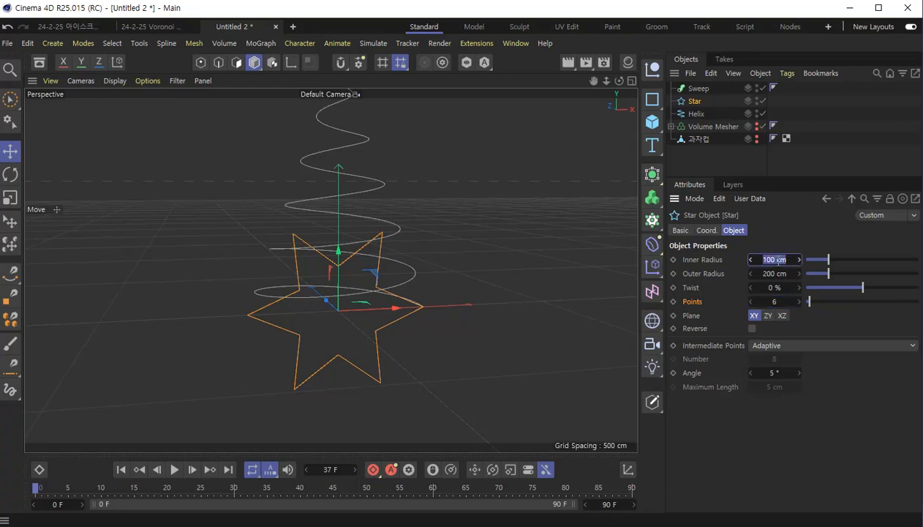
{"action": "type", "text": "50"}
{"action": "key", "text": "Return"}
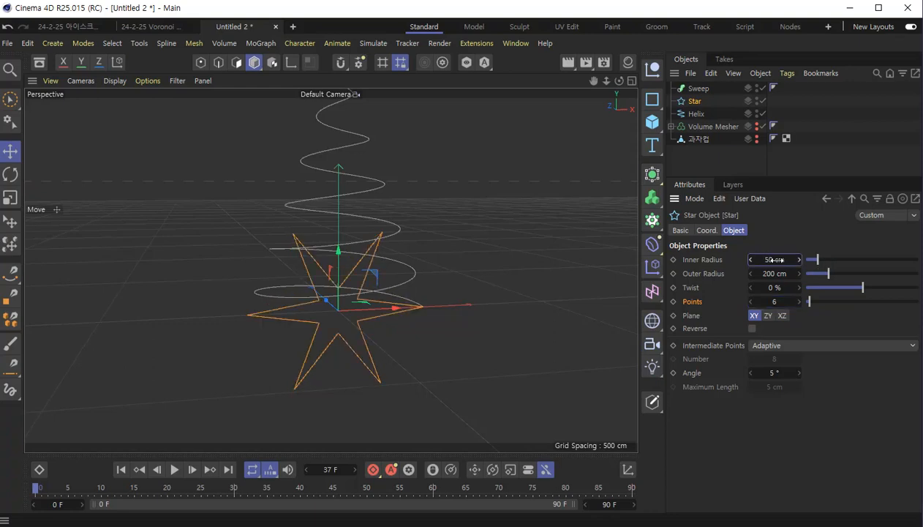
{"action": "left_click", "coordinate": [776, 273]}
{"action": "type", "text": "80"}
{"action": "key", "text": "Return"}
{"action": "scroll", "coordinate": [342, 305], "scroll_direction": "up", "scroll_amount": 2}
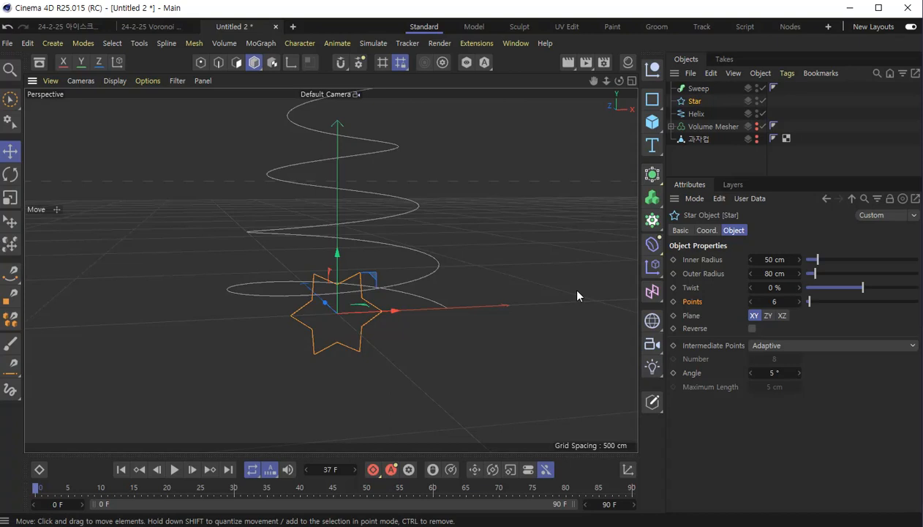
Make the Star and Helix splines children of the Sweep, with the Star above the Helix, to generate the swirl.
{"action": "left_click", "coordinate": [690, 113], "text": "ctrl"}
{"action": "left_click_drag", "start_coordinate": [695, 106], "coordinate": [690, 86]}
{"action": "scroll", "coordinate": [344, 210], "scroll_direction": "down", "scroll_amount": 8}
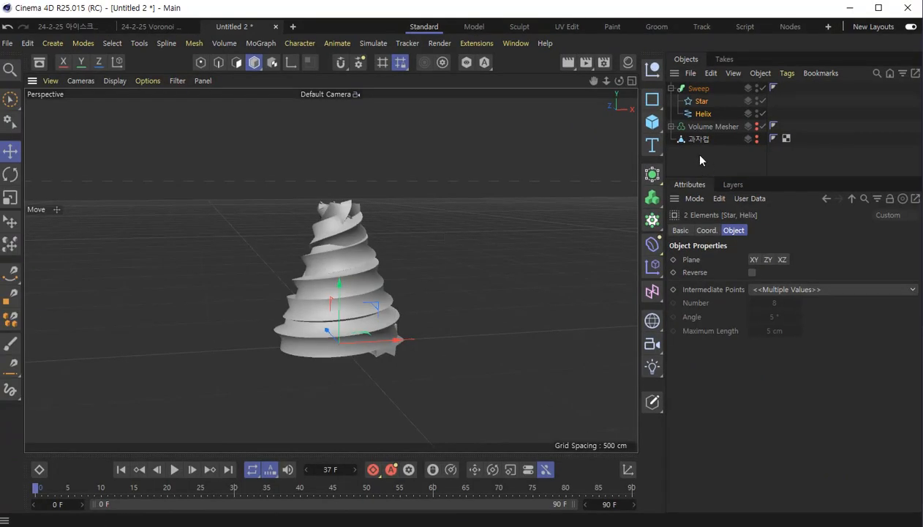
{"action": "scroll", "coordinate": [314, 225], "scroll_direction": "up", "scroll_amount": 3}
{"action": "scroll", "coordinate": [316, 227], "scroll_direction": "up", "scroll_amount": 1}
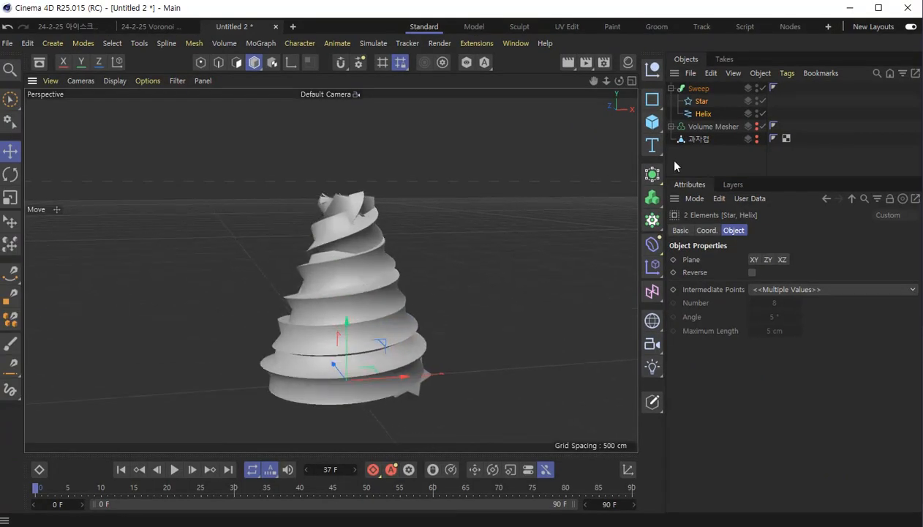
Try tapering the swirl by reducing the Sweep's End Scale to 0 %.
{"action": "left_click", "coordinate": [703, 115]}
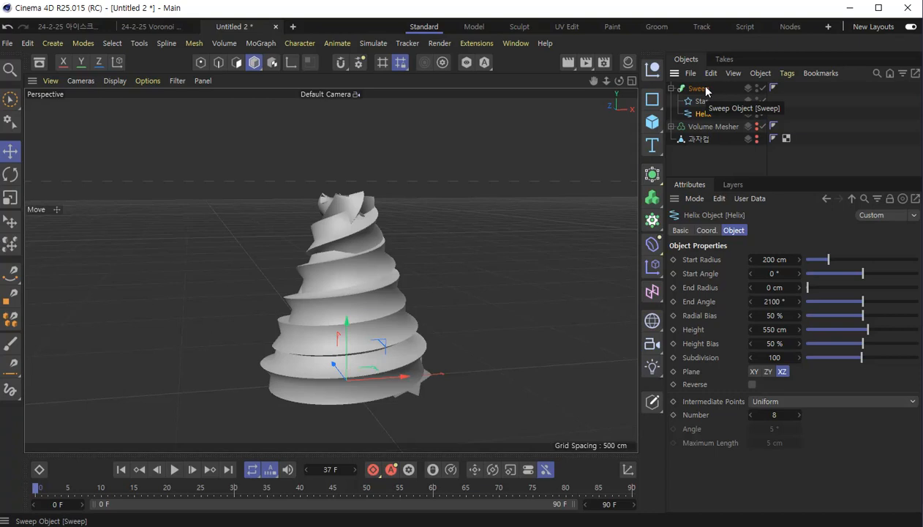
{"action": "left_click", "coordinate": [706, 89]}
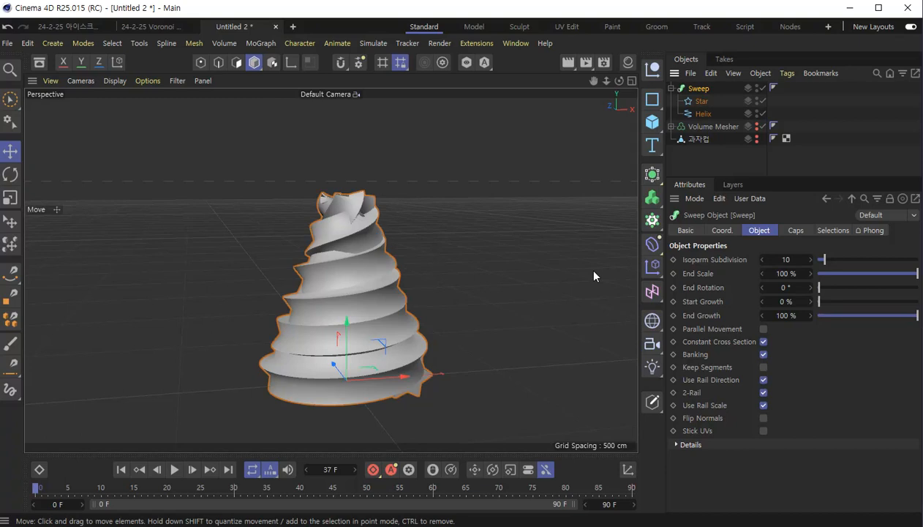
{"action": "left_click_drag", "start_coordinate": [906, 273], "coordinate": [878, 284]}
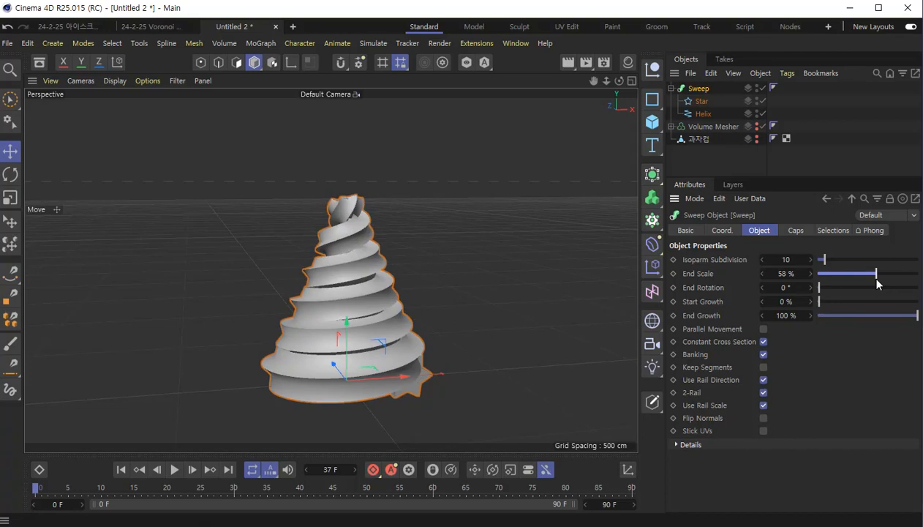
{"action": "mouse_move", "coordinate": [878, 284]}
{"action": "left_mouse_down"}
{"action": "mouse_move", "coordinate": [841, 285]}
{"action": "mouse_move", "coordinate": [866, 291]}
{"action": "left_mouse_up"}
{"action": "left_click_drag", "start_coordinate": [805, 176], "coordinate": [805, 198]}
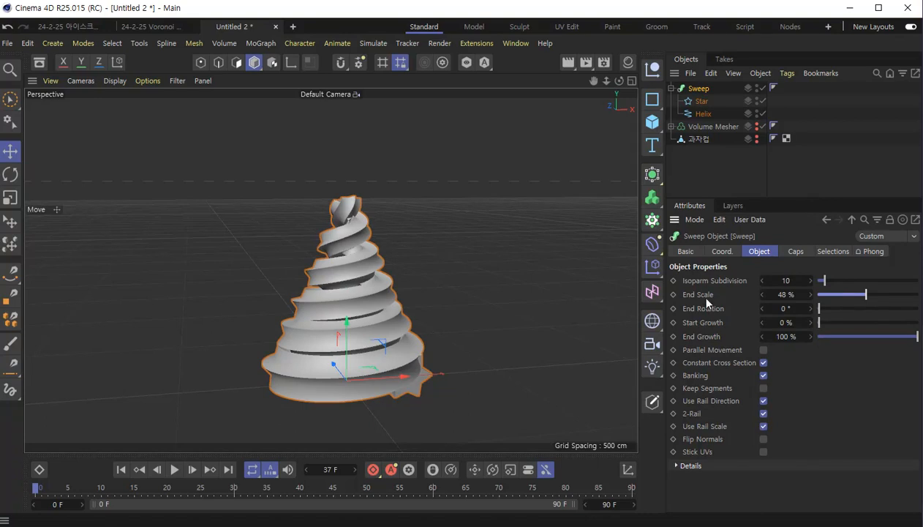
{"action": "left_click_drag", "start_coordinate": [865, 295], "coordinate": [818, 300]}
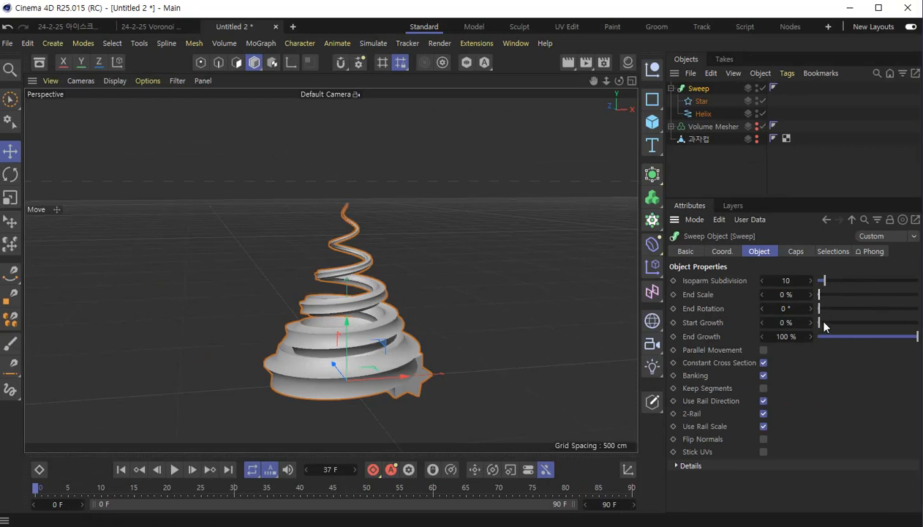
{"action": "left_click_drag", "start_coordinate": [825, 326], "coordinate": [798, 318]}
Set the Helix's Radial Bias to 25 %.
{"action": "left_click", "coordinate": [702, 115]}
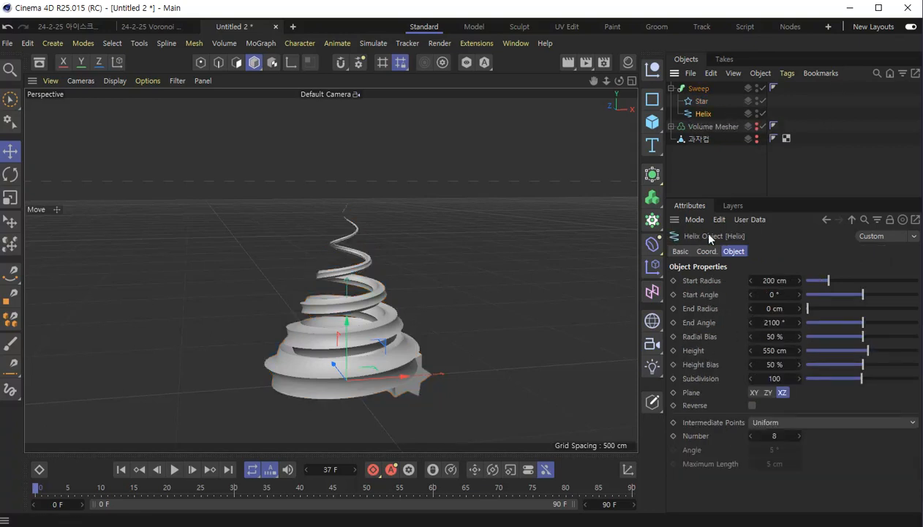
{"action": "left_click", "coordinate": [700, 336]}
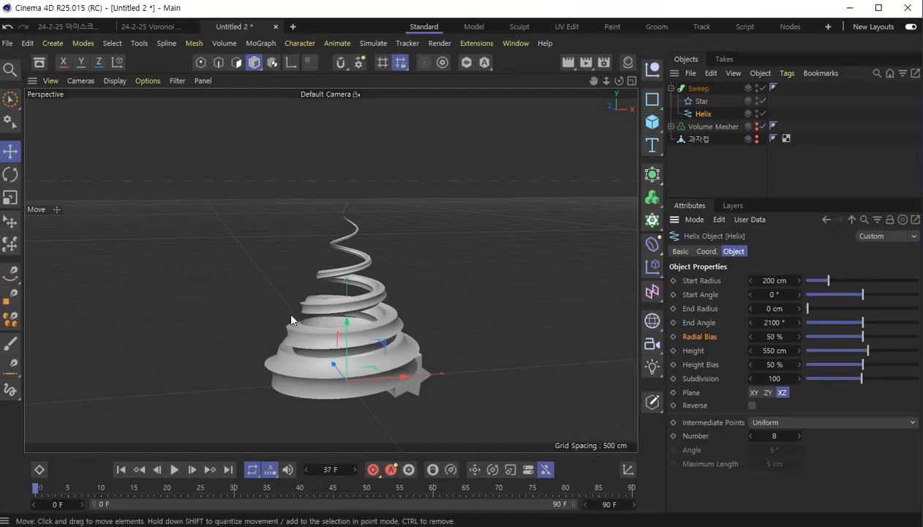
{"action": "left_click_drag", "start_coordinate": [866, 337], "coordinate": [836, 341]}
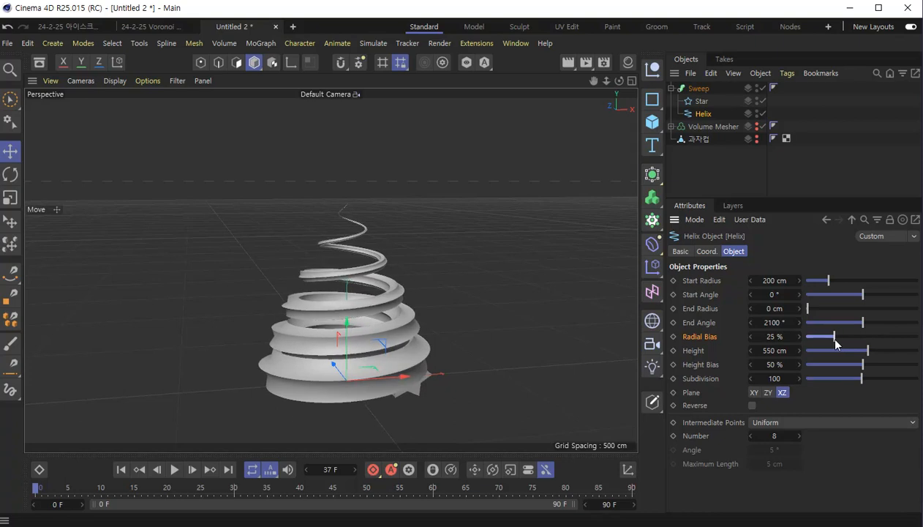
{"action": "left_click", "coordinate": [774, 337]}
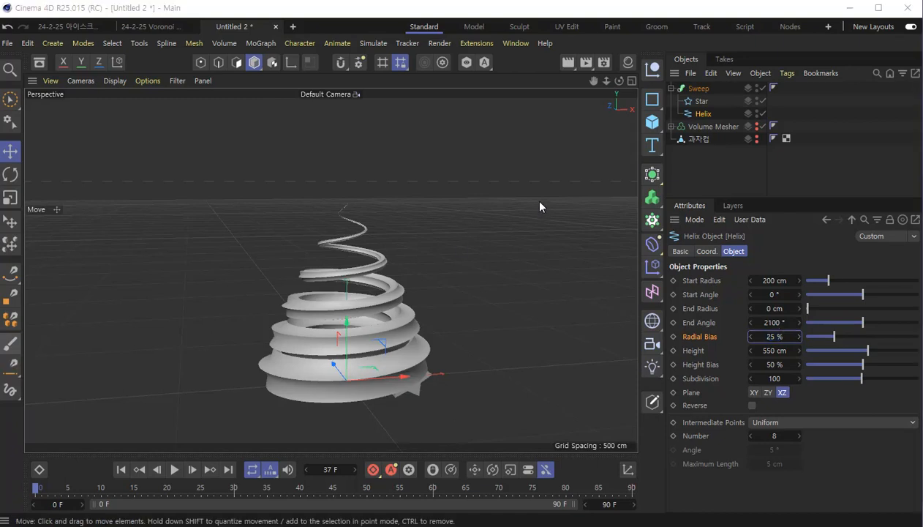
Set the Sweep's End Scale back to 100 % and expand its Details to show the Scale curve.
{"action": "left_click", "coordinate": [700, 88]}
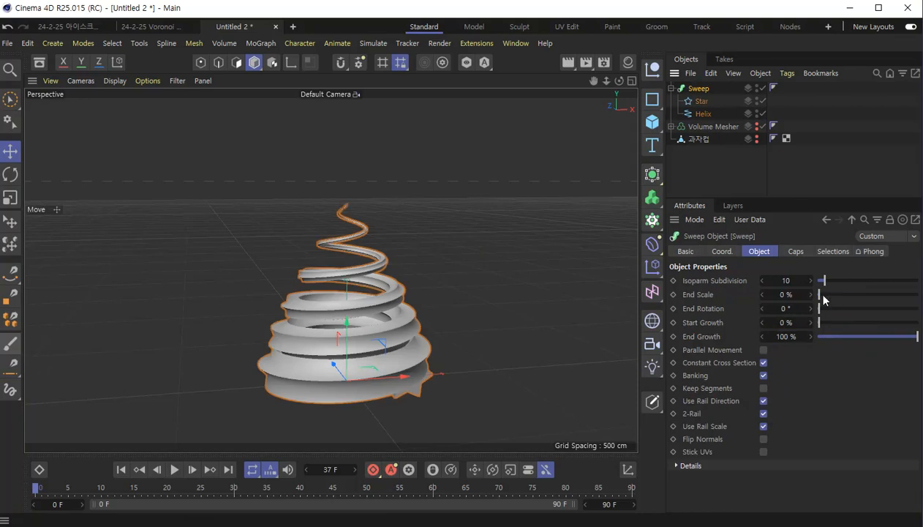
{"action": "left_click_drag", "start_coordinate": [823, 300], "coordinate": [920, 298]}
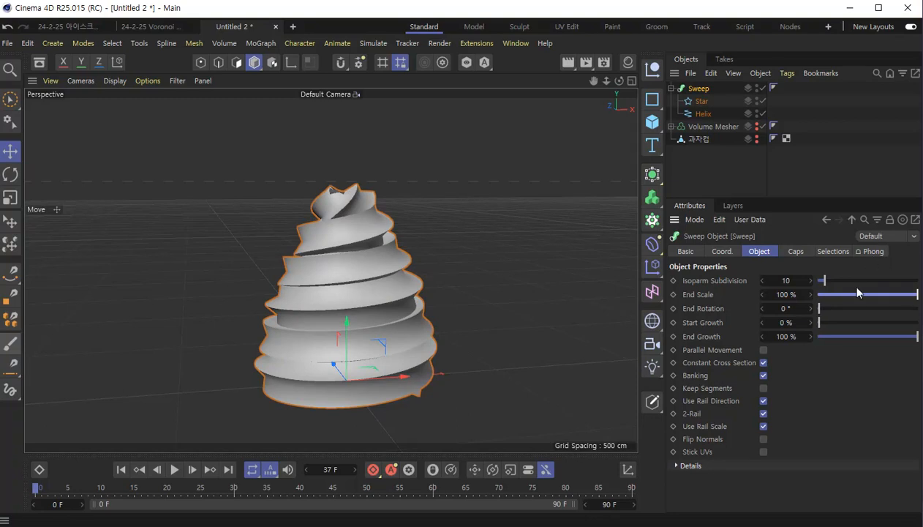
{"action": "left_click_drag", "start_coordinate": [814, 197], "coordinate": [816, 146]}
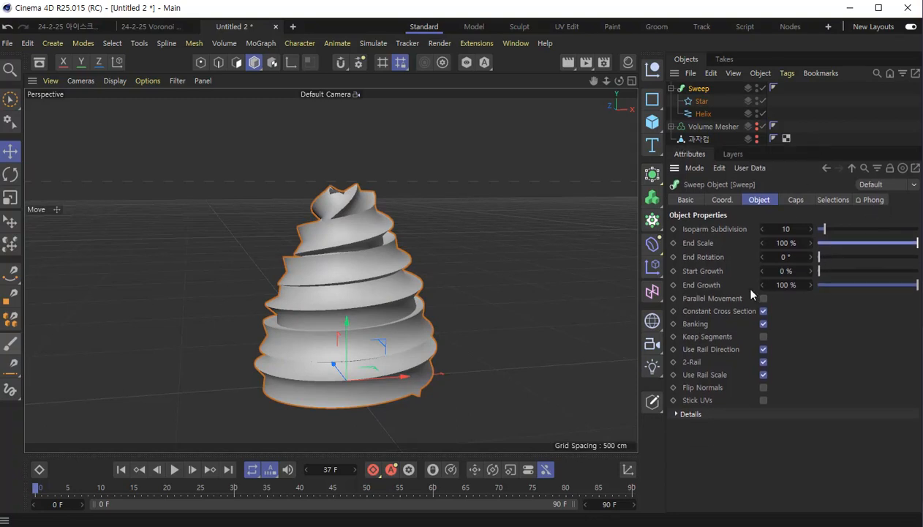
{"action": "left_click", "coordinate": [677, 414]}
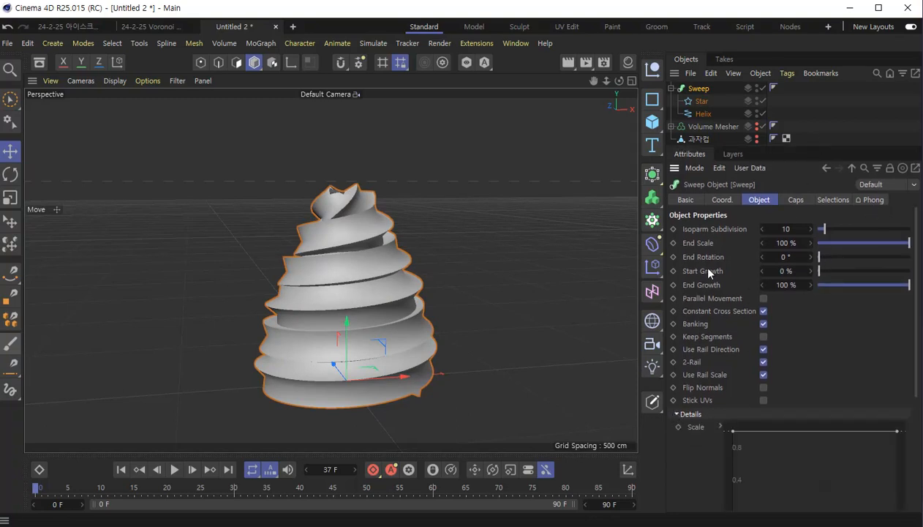
{"action": "left_click_drag", "start_coordinate": [916, 316], "coordinate": [919, 372]}
{"action": "scroll", "coordinate": [889, 400], "scroll_direction": "down", "scroll_amount": 1}
{"action": "scroll", "coordinate": [888, 399], "scroll_direction": "up", "scroll_amount": 1}
{"action": "scroll", "coordinate": [888, 400], "scroll_direction": "down", "scroll_amount": 3}
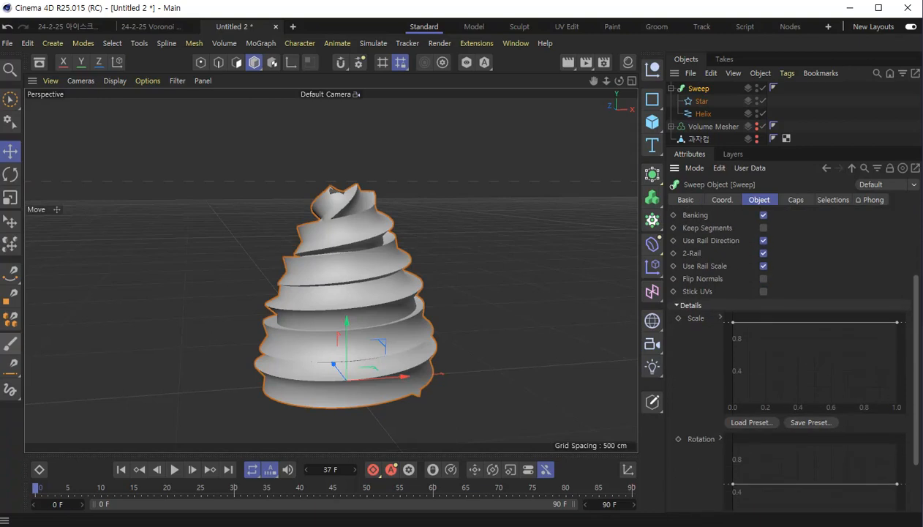
Add a point at about 0.9 on the Sweep's Scale curve and lower the curve's end point to 0.
{"action": "left_click", "coordinate": [881, 328]}
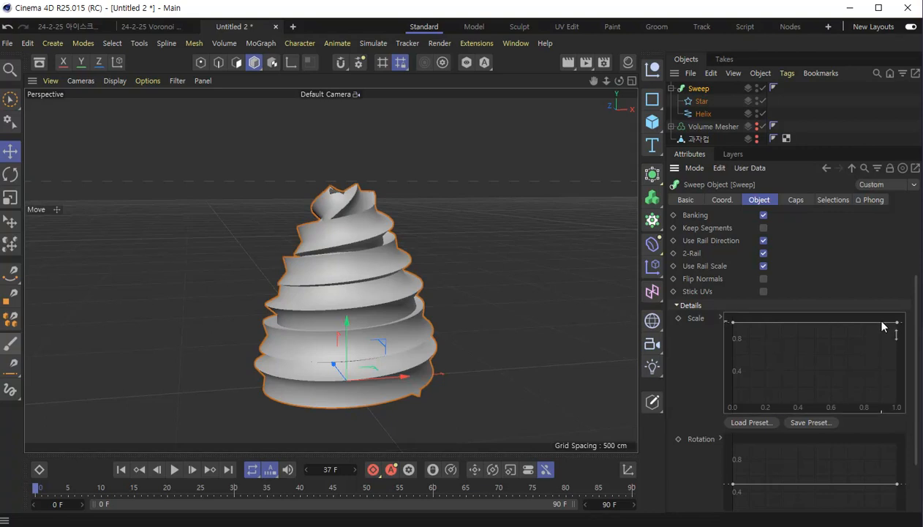
{"action": "left_click", "coordinate": [880, 323], "text": "ctrl"}
{"action": "left_click_drag", "start_coordinate": [896, 322], "coordinate": [899, 407]}
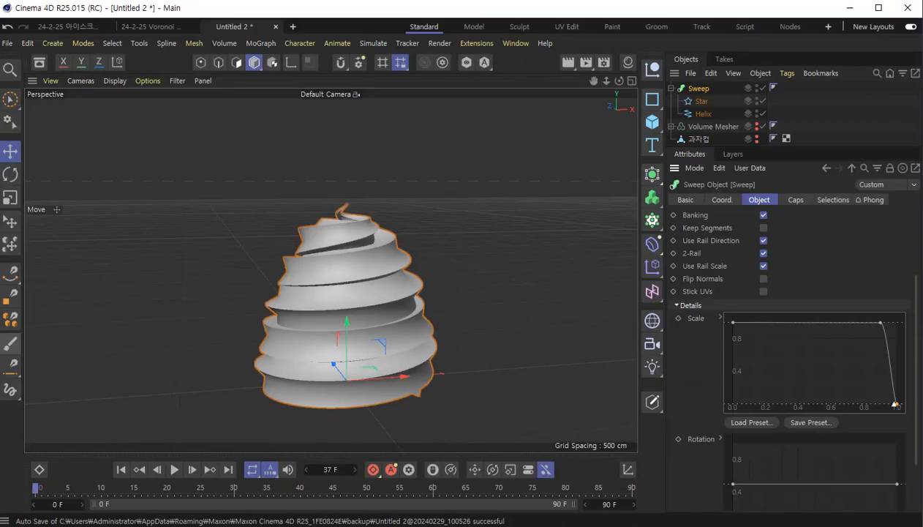
{"action": "left_click", "coordinate": [895, 404]}
Widen the curve editor and shift the Scale curve's upper point near the end to about 0.87 to lengthen the tip's taper.
{"action": "left_click_drag", "start_coordinate": [667, 364], "coordinate": [547, 360]}
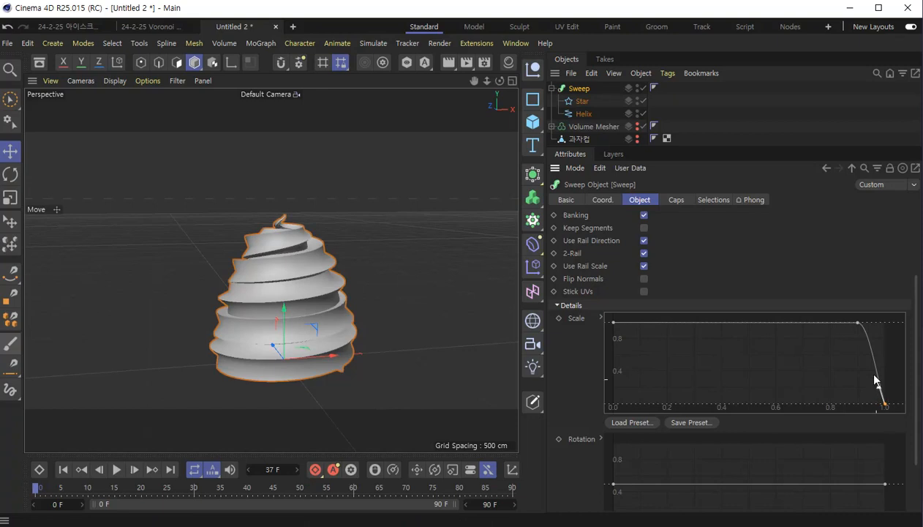
{"action": "left_click_drag", "start_coordinate": [859, 323], "coordinate": [847, 323]}
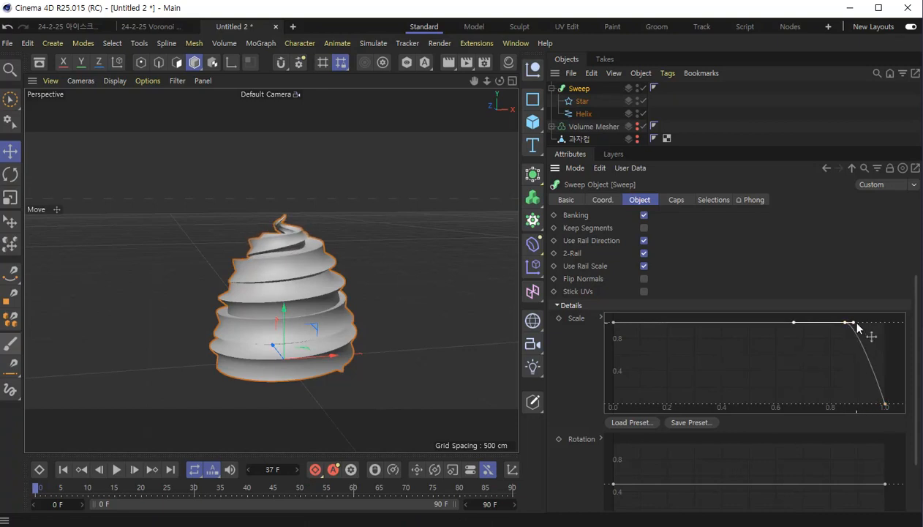
{"action": "mouse_move", "coordinate": [848, 325]}
{"action": "left_mouse_down"}
{"action": "mouse_move", "coordinate": [860, 329]}
{"action": "mouse_move", "coordinate": [838, 325]}
{"action": "mouse_move", "coordinate": [847, 325]}
{"action": "left_mouse_up"}
{"action": "left_click_drag", "start_coordinate": [282, 284], "coordinate": [296, 311], "text": "alt"}
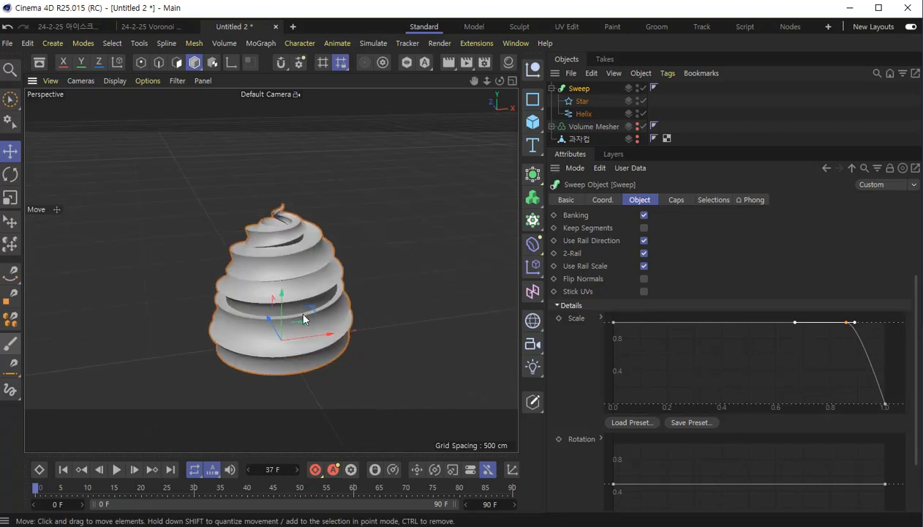
{"action": "left_click_drag", "start_coordinate": [278, 245], "coordinate": [307, 246], "text": "alt"}
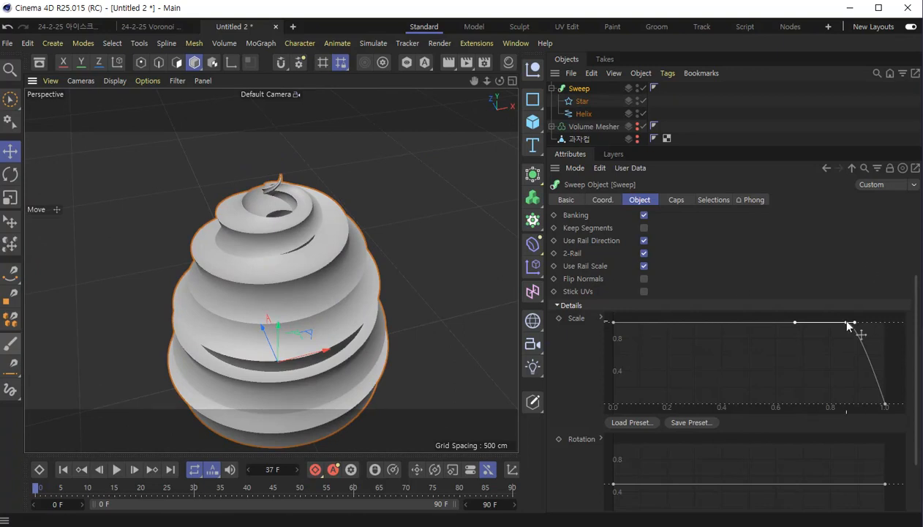
{"action": "mouse_move", "coordinate": [847, 325]}
{"action": "left_mouse_down"}
{"action": "mouse_move", "coordinate": [857, 326]}
{"action": "mouse_move", "coordinate": [849, 325]}
{"action": "left_mouse_up"}
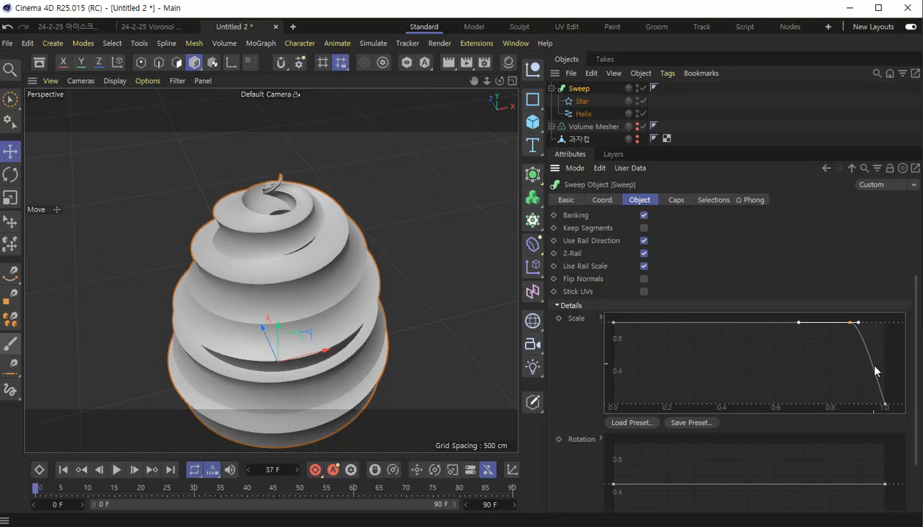
Add a point at about 0.05 on the Scale curve and lower the curve's start point to 0.
{"action": "left_click", "coordinate": [627, 323], "text": "ctrl"}
{"action": "left_click_drag", "start_coordinate": [613, 323], "coordinate": [613, 407]}
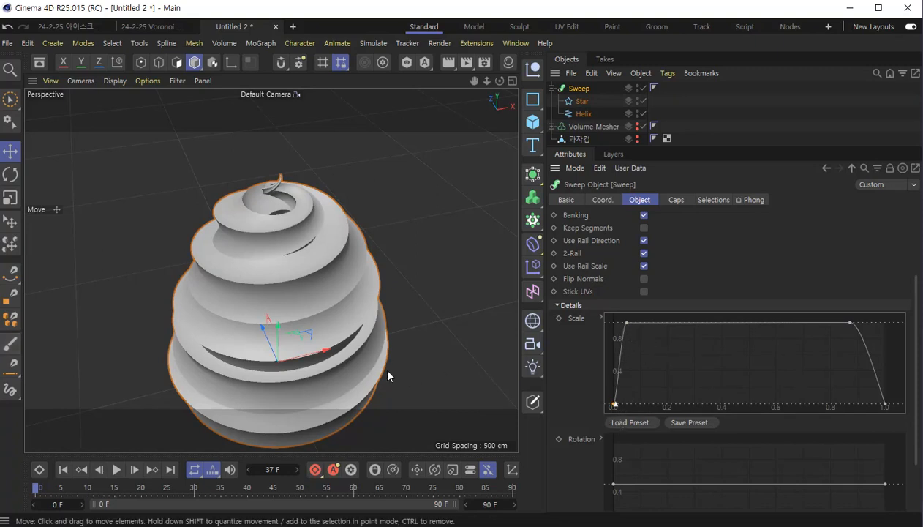
{"action": "scroll", "coordinate": [301, 352], "scroll_direction": "down", "scroll_amount": 5}
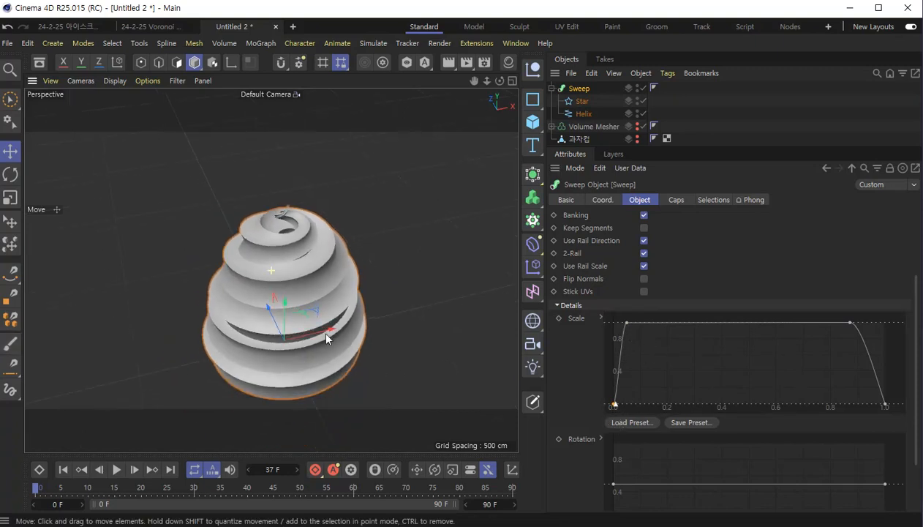
Steepen the start of the Sweep's Scale curve by pointing the start point's tangent upward, and check the swirl's base.
{"action": "left_click_drag", "start_coordinate": [313, 286], "coordinate": [318, 154], "text": "alt"}
{"action": "left_click_drag", "start_coordinate": [324, 341], "coordinate": [199, 351], "text": "alt"}
{"action": "left_click_drag", "start_coordinate": [367, 333], "coordinate": [480, 313], "text": "alt"}
{"action": "middle_click_drag", "start_coordinate": [481, 313], "coordinate": [312, 335], "text": "alt"}
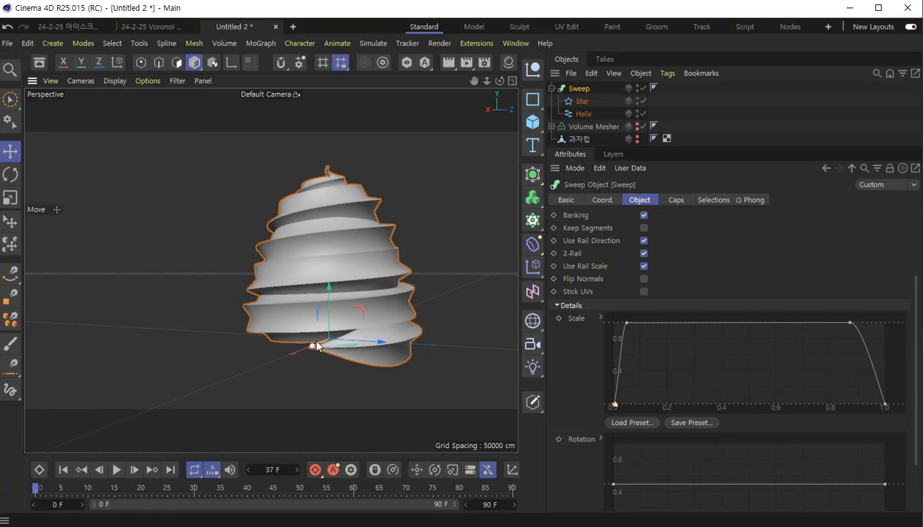
{"action": "left_click", "coordinate": [627, 322]}
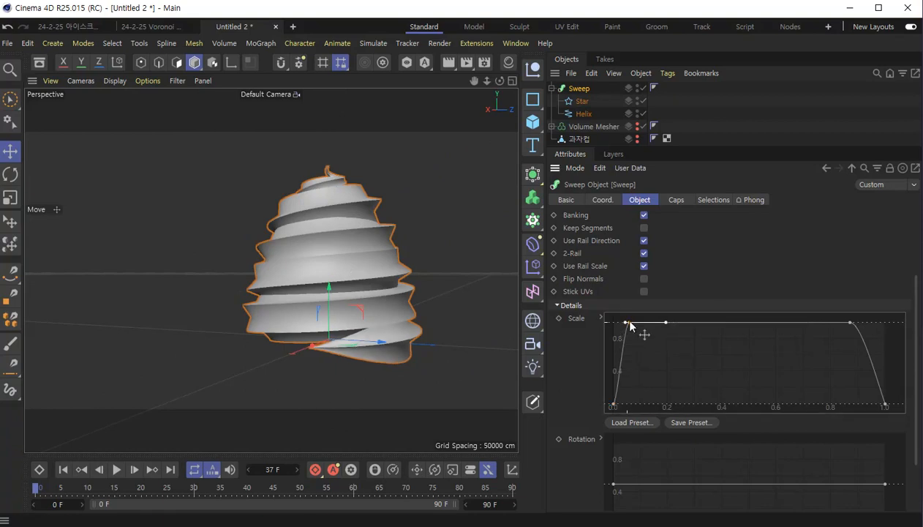
{"action": "left_click", "coordinate": [614, 406]}
{"action": "left_click_drag", "start_coordinate": [614, 406], "coordinate": [613, 405]}
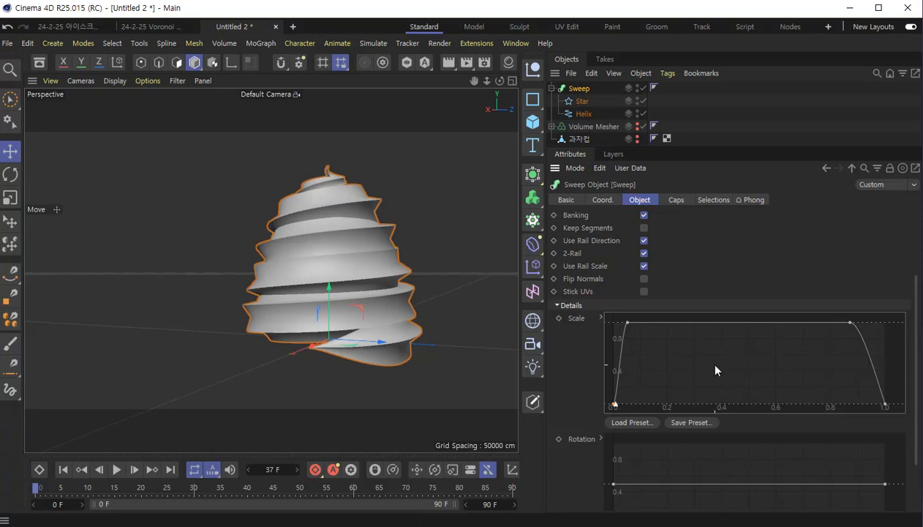
{"action": "left_click_drag", "start_coordinate": [617, 410], "coordinate": [618, 401]}
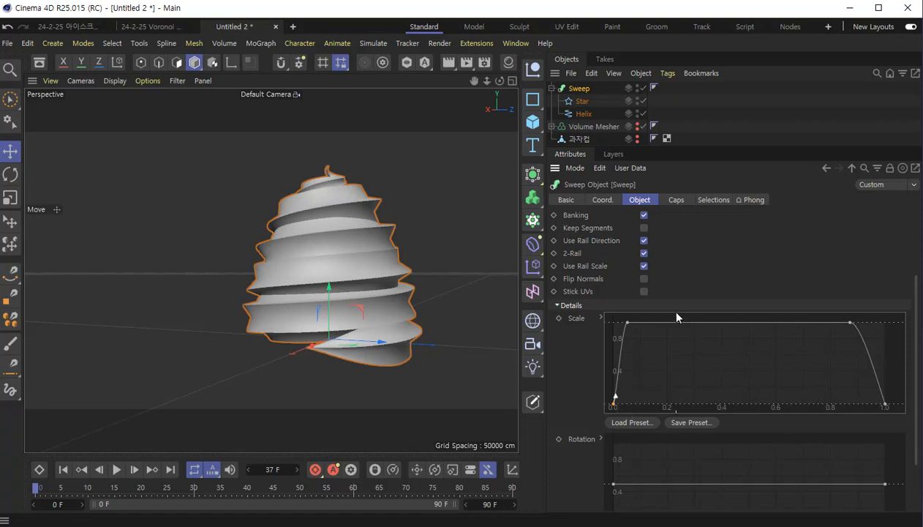
{"action": "left_click_drag", "start_coordinate": [354, 198], "coordinate": [403, 261], "text": "alt"}
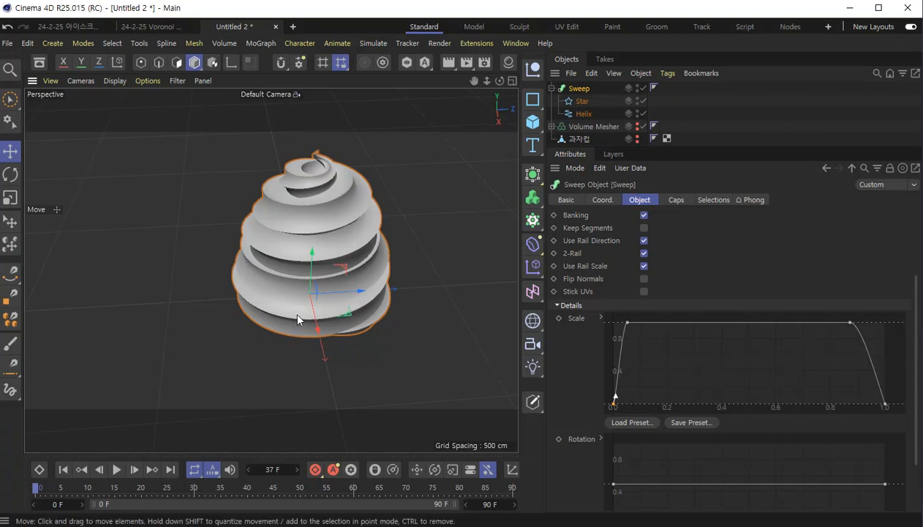
{"action": "left_click_drag", "start_coordinate": [297, 320], "coordinate": [290, 221], "text": "alt"}
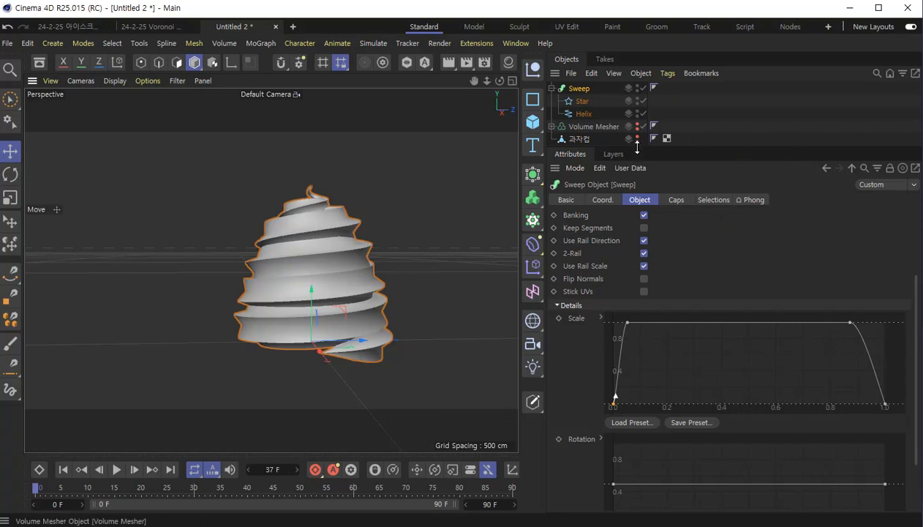
Try raising the Sweep's End Rotation to 360° and inspect the twist from another angle.
{"action": "left_click_drag", "start_coordinate": [747, 148], "coordinate": [748, 174]}
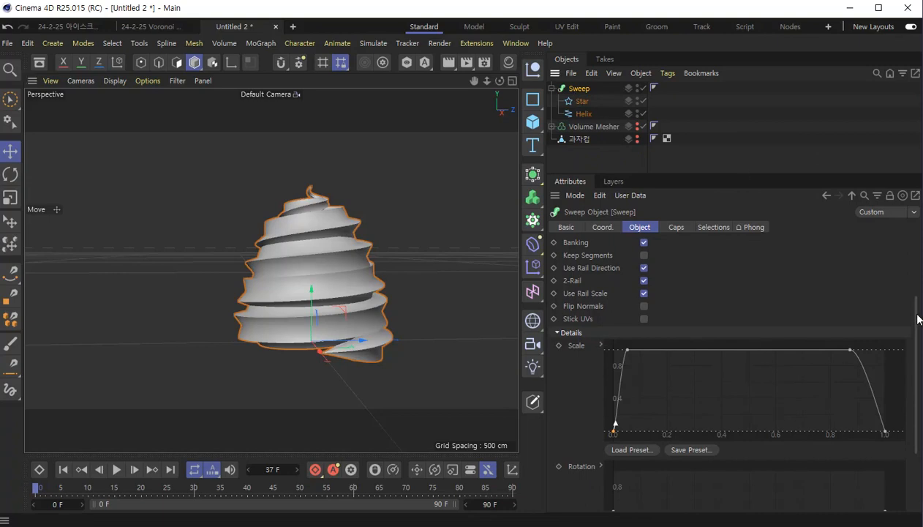
{"action": "scroll", "coordinate": [828, 268], "scroll_direction": "up", "scroll_amount": 3}
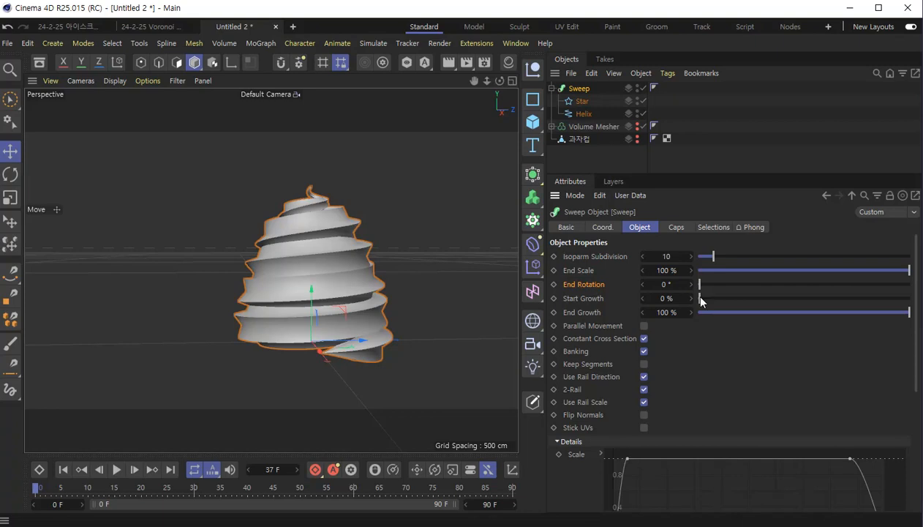
{"action": "left_click_drag", "start_coordinate": [701, 286], "coordinate": [857, 290]}
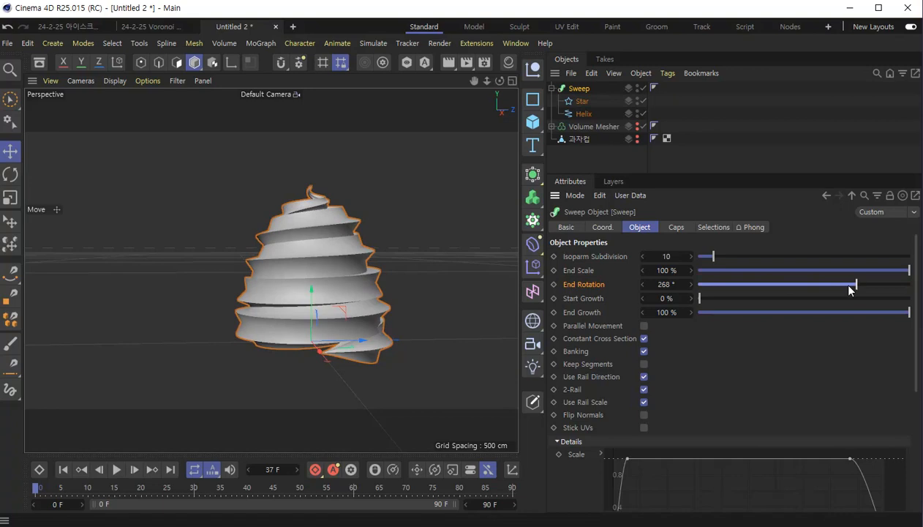
{"action": "left_click_drag", "start_coordinate": [851, 292], "coordinate": [911, 287]}
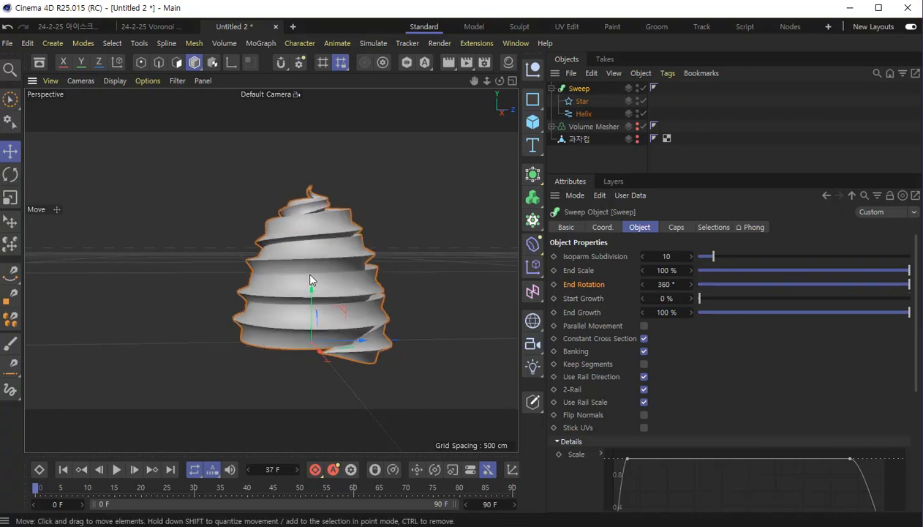
{"action": "left_click_drag", "start_coordinate": [311, 276], "coordinate": [401, 301], "text": "alt"}
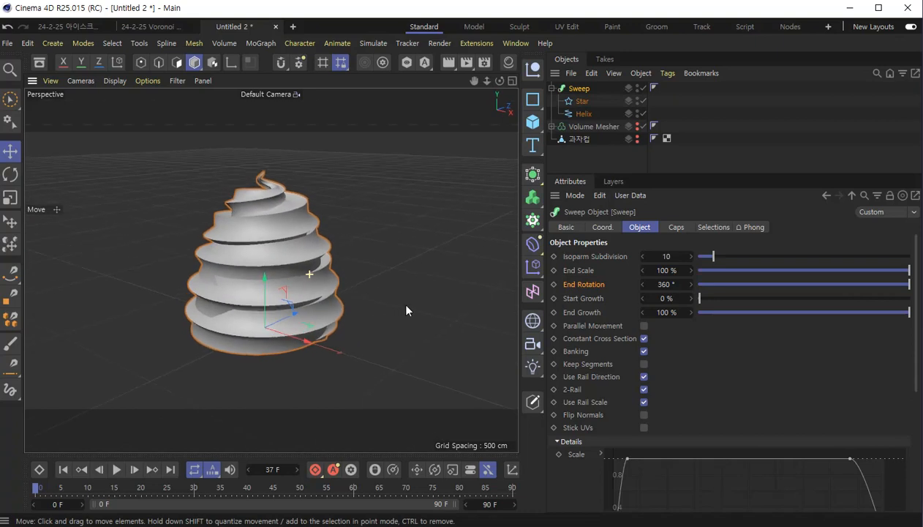
Set the Sweep's End Rotation to 1600° and fine-tune it to 1595° for a stronger twist.
{"action": "left_click", "coordinate": [672, 284]}
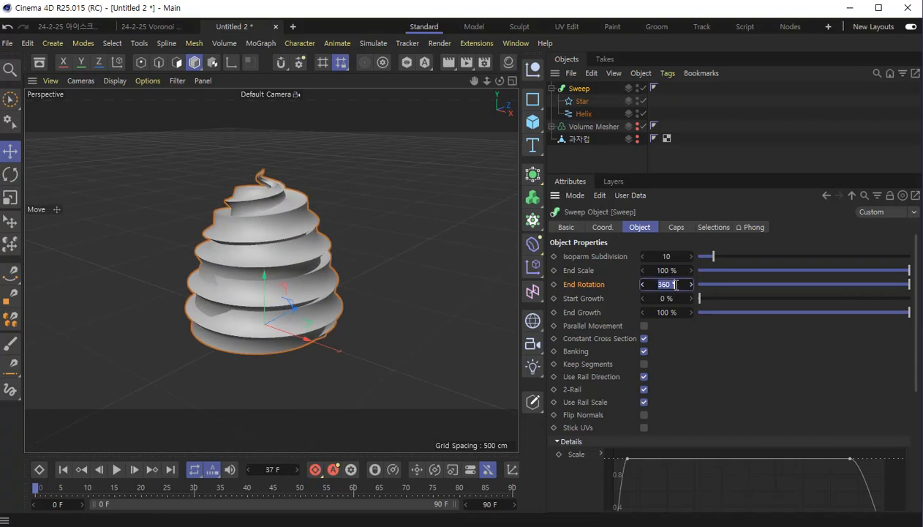
{"action": "type", "text": "1600"}
{"action": "key", "text": "Return"}
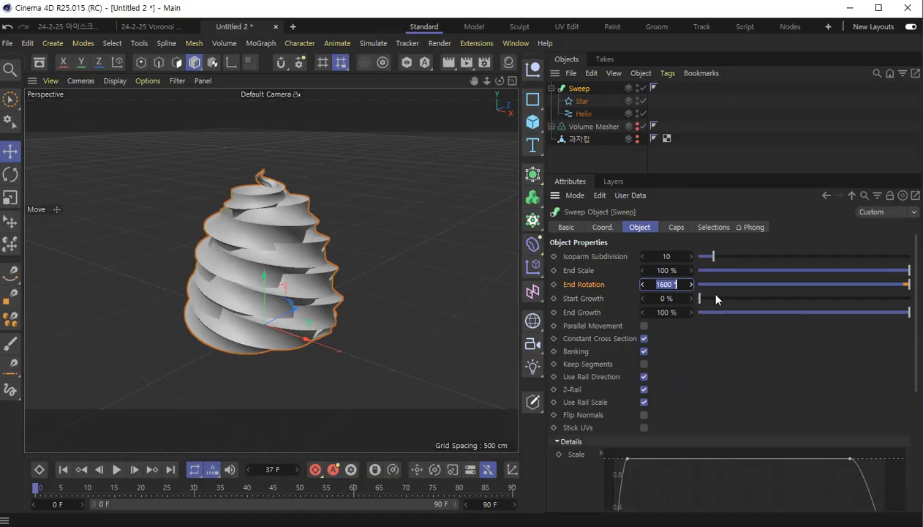
{"action": "left_click_drag", "start_coordinate": [275, 296], "coordinate": [317, 282], "text": "alt"}
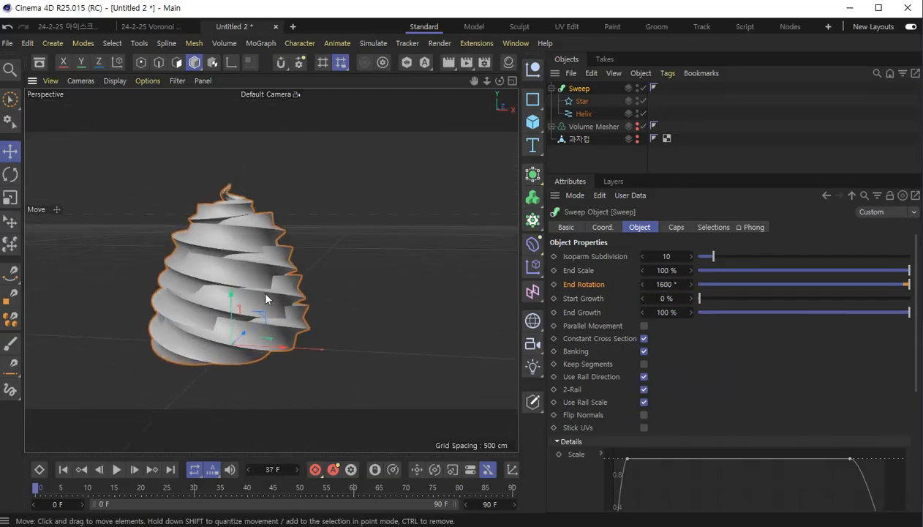
{"action": "left_click_drag", "start_coordinate": [322, 318], "coordinate": [319, 300], "text": "alt"}
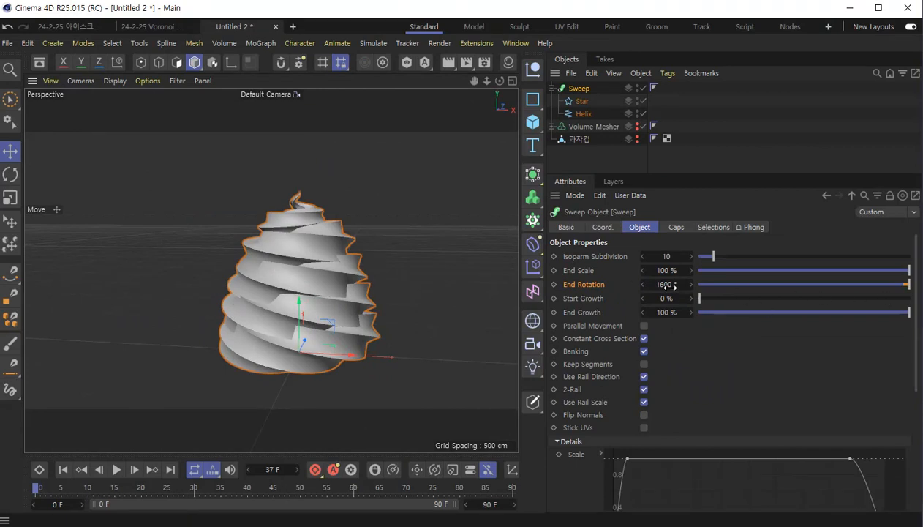
{"action": "mouse_move", "coordinate": [667, 285]}
{"action": "left_mouse_down"}
{"action": "mouse_move", "coordinate": [649, 285]}
{"action": "mouse_move", "coordinate": [674, 286]}
{"action": "mouse_move", "coordinate": [661, 285]}
{"action": "left_mouse_up"}
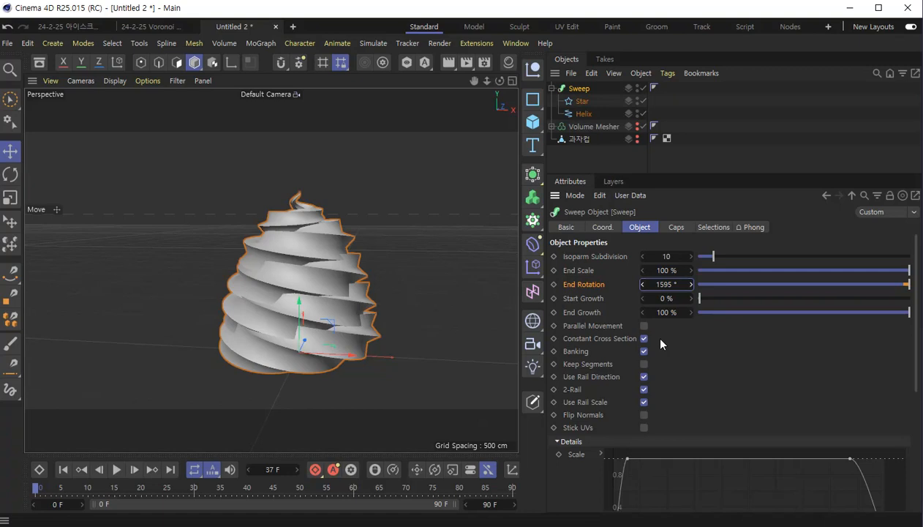
{"action": "mouse_move", "coordinate": [253, 264]}
{"action": "left_mouse_down", "text": "alt"}
{"action": "mouse_move", "coordinate": [406, 323]}
{"action": "mouse_move", "coordinate": [390, 401]}
{"action": "mouse_move", "coordinate": [219, 300]}
{"action": "mouse_move", "coordinate": [153, 241]}
{"action": "mouse_move", "coordinate": [128, 253]}
{"action": "mouse_move", "coordinate": [447, 270]}
{"action": "mouse_move", "coordinate": [177, 264]}
{"action": "mouse_move", "coordinate": [313, 282]}
{"action": "mouse_move", "coordinate": [291, 170]}
{"action": "mouse_move", "coordinate": [308, 142]}
{"action": "mouse_move", "coordinate": [308, 240]}
{"action": "mouse_move", "coordinate": [236, 273]}
{"action": "mouse_move", "coordinate": [295, 240]}
{"action": "mouse_move", "coordinate": [294, 250]}
{"action": "mouse_move", "coordinate": [293, 227]}
{"action": "left_mouse_up", "text": "alt"}
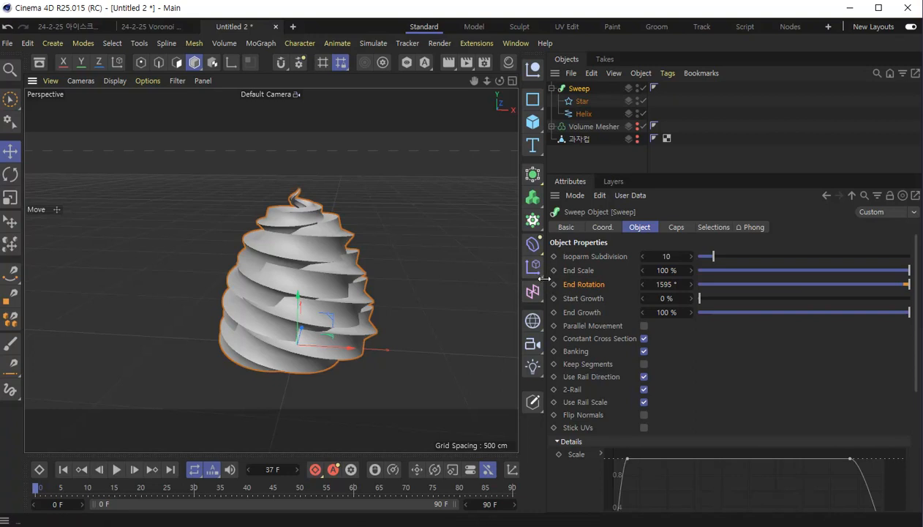
Widen the viewport, add a Volume Builder and make the Sweep its child.
{"action": "left_click_drag", "start_coordinate": [547, 286], "coordinate": [648, 291]}
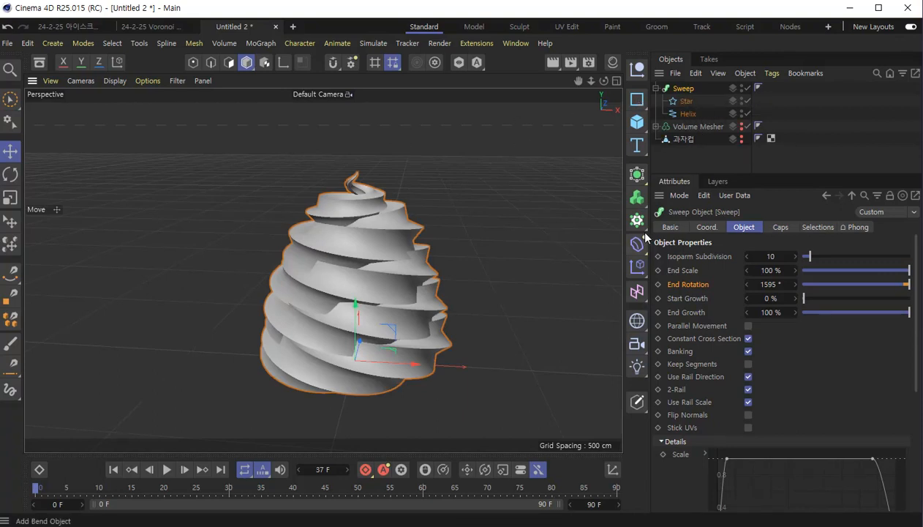
{"action": "left_click", "coordinate": [638, 202]}
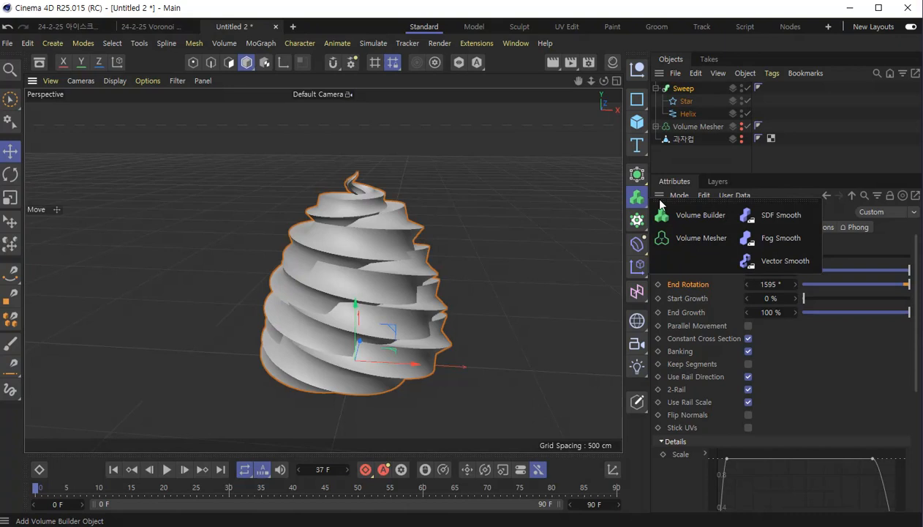
{"action": "left_click", "coordinate": [701, 213]}
{"action": "left_click_drag", "start_coordinate": [628, 206], "coordinate": [606, 206]}
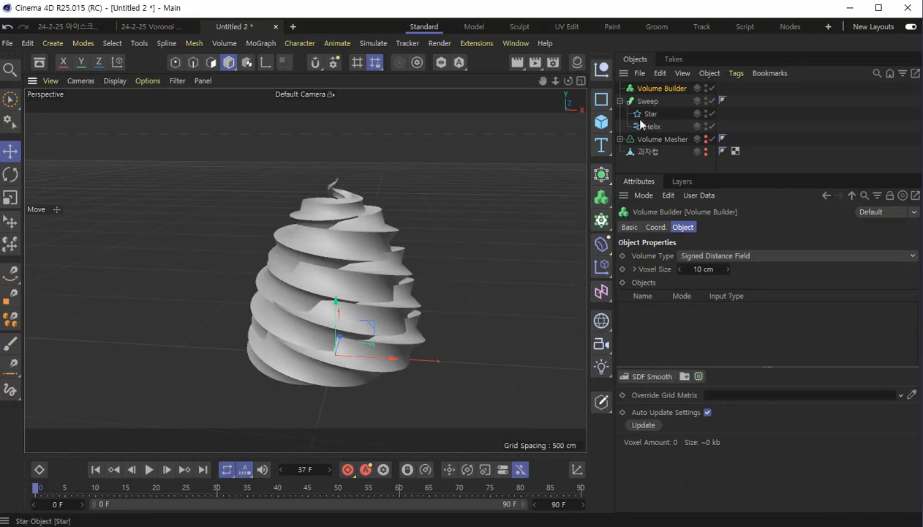
{"action": "left_click_drag", "start_coordinate": [644, 100], "coordinate": [670, 88]}
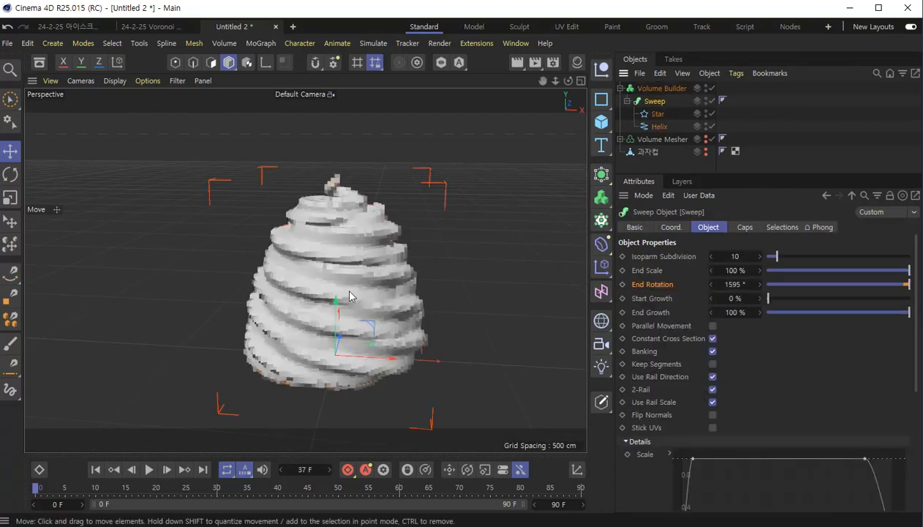
Set the Voxel Size of the Sweep's Volume Builder to 6 cm.
{"action": "left_click", "coordinate": [661, 88]}
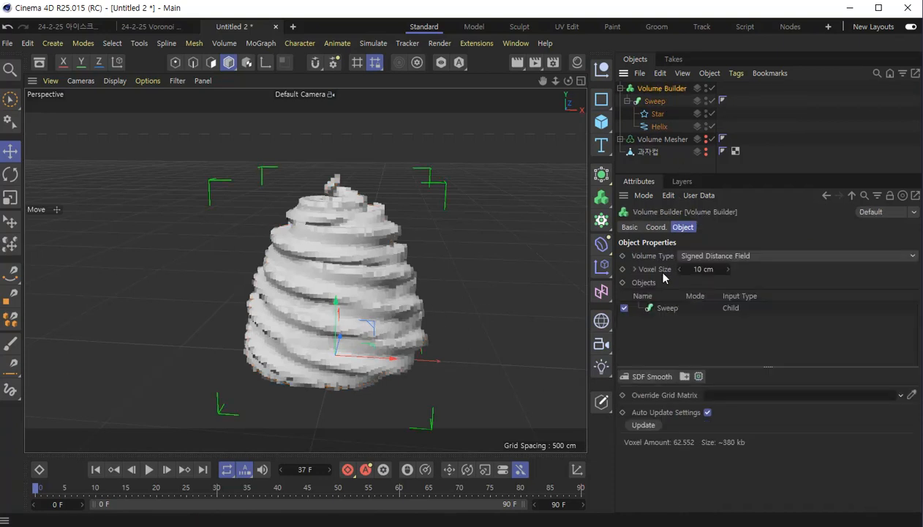
{"action": "double_click", "coordinate": [705, 269]}
{"action": "type", "text": "6"}
{"action": "key", "text": "Return"}
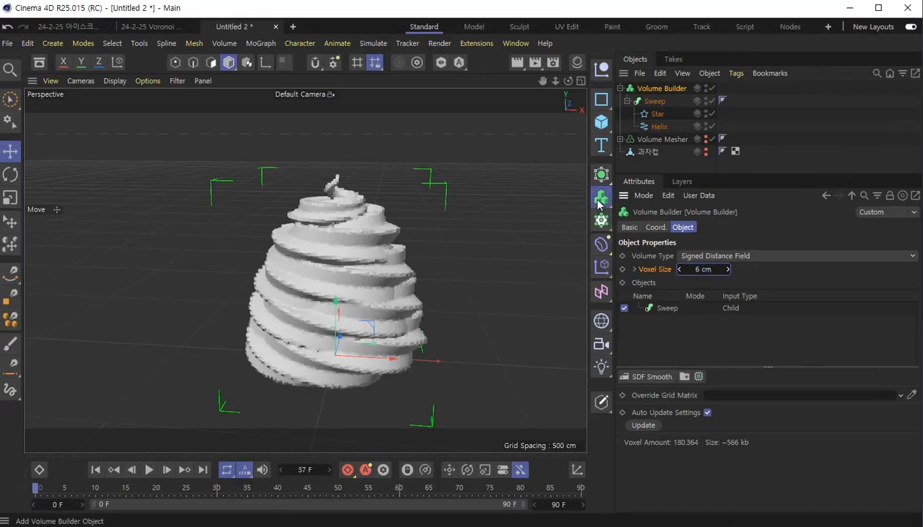
Add a Volume Mesher and make the swirl's Volume Builder its child.
{"action": "left_click", "coordinate": [594, 167]}
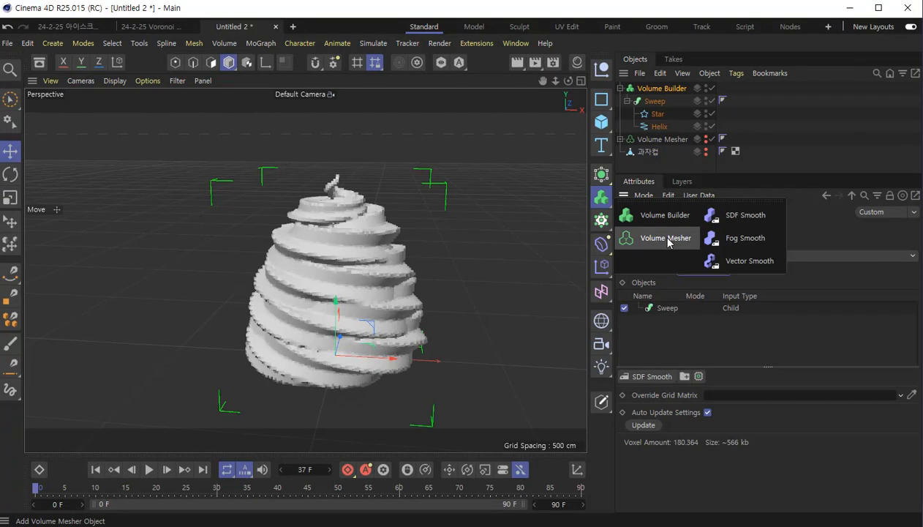
{"action": "left_click", "coordinate": [668, 241]}
{"action": "mouse_move", "coordinate": [663, 103]}
{"action": "left_mouse_down"}
{"action": "mouse_move", "coordinate": [678, 89]}
{"action": "mouse_move", "coordinate": [665, 86]}
{"action": "left_mouse_up"}
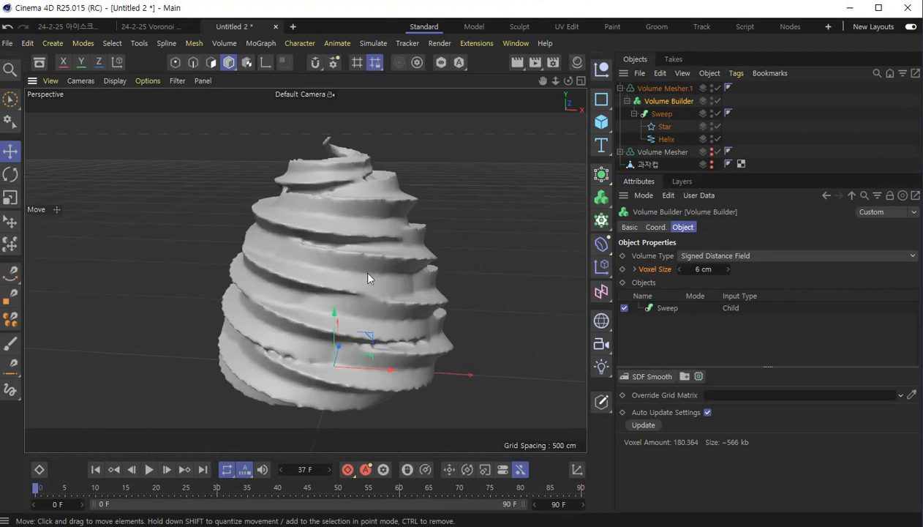
{"action": "left_click_drag", "start_coordinate": [341, 287], "coordinate": [285, 278], "text": "alt"}
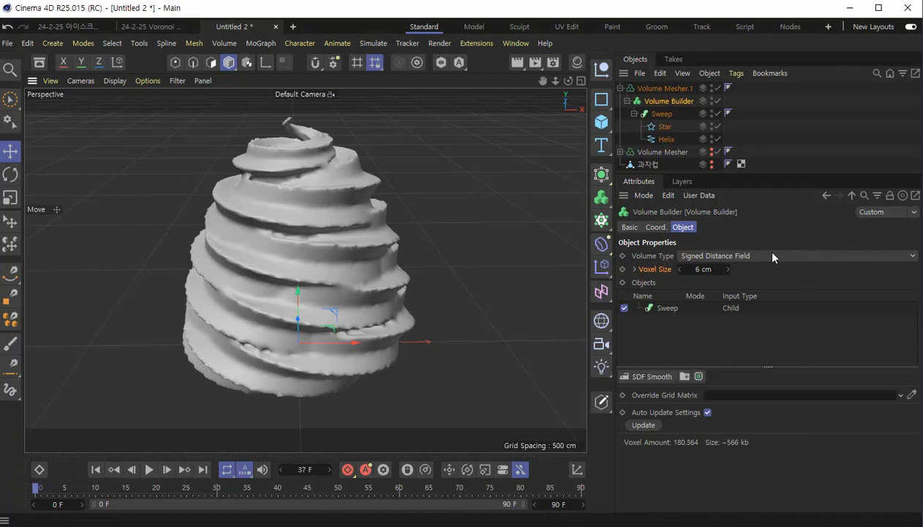
Add an SDF Smooth filter above the Sweep in the Volume Builder and set its Operator to Mean.
{"action": "left_click_drag", "start_coordinate": [796, 174], "coordinate": [796, 195]}
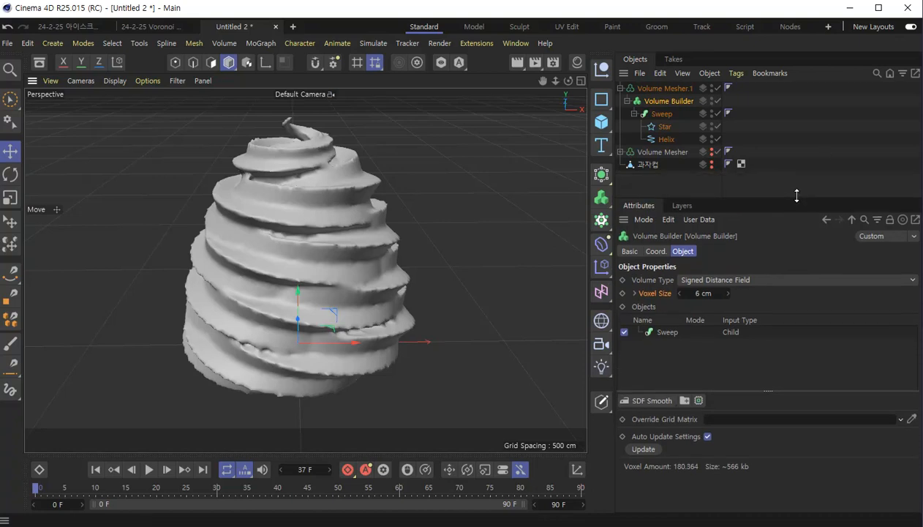
{"action": "left_click", "coordinate": [666, 331]}
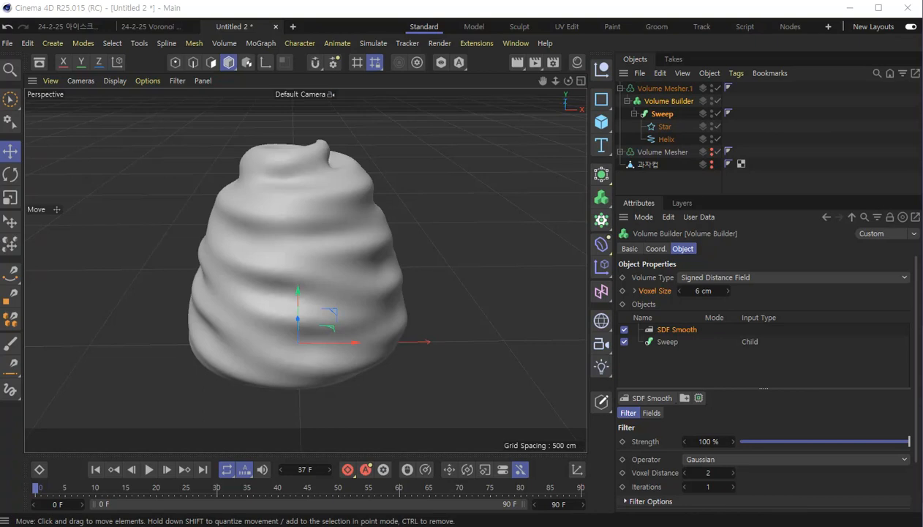
{"action": "left_click", "coordinate": [783, 459]}
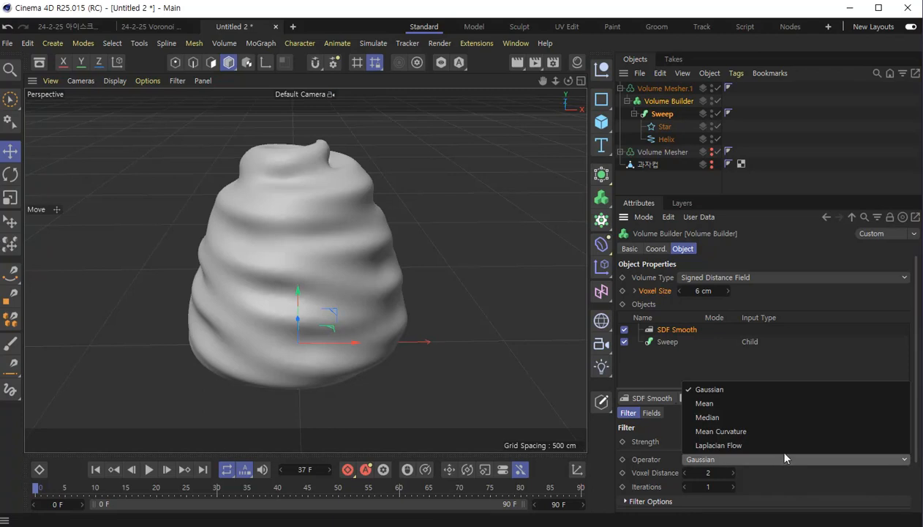
{"action": "left_click", "coordinate": [787, 413]}
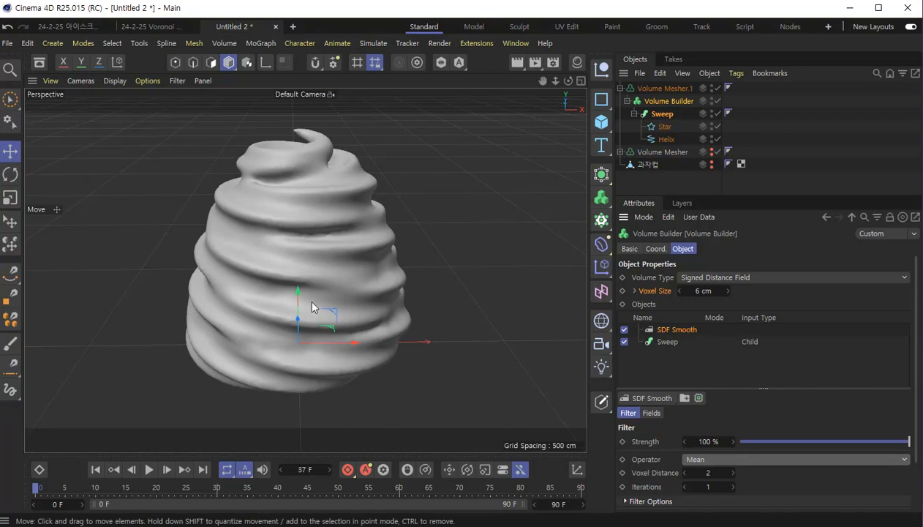
Try the Median, Mean Curvature and Mean operators on the swirl's SDF Smooth filter to compare their smoothing.
{"action": "left_click", "coordinate": [757, 461]}
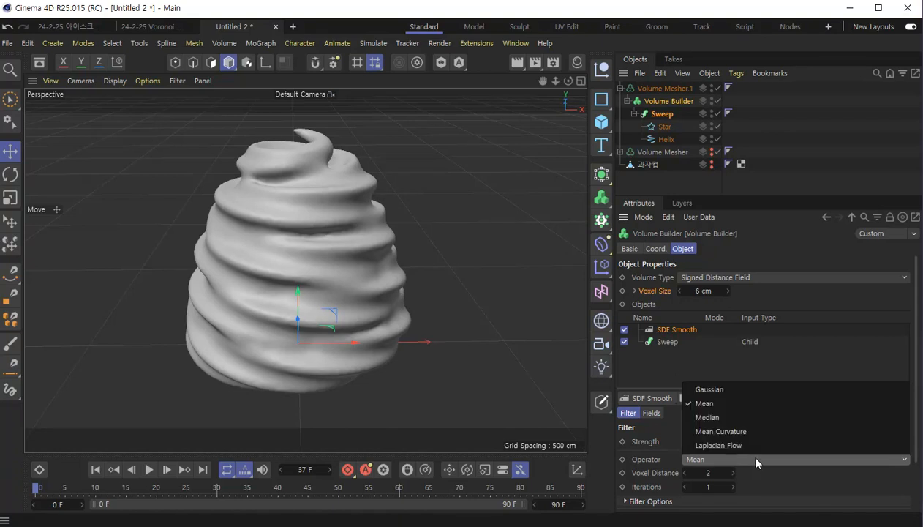
{"action": "left_click", "coordinate": [759, 419]}
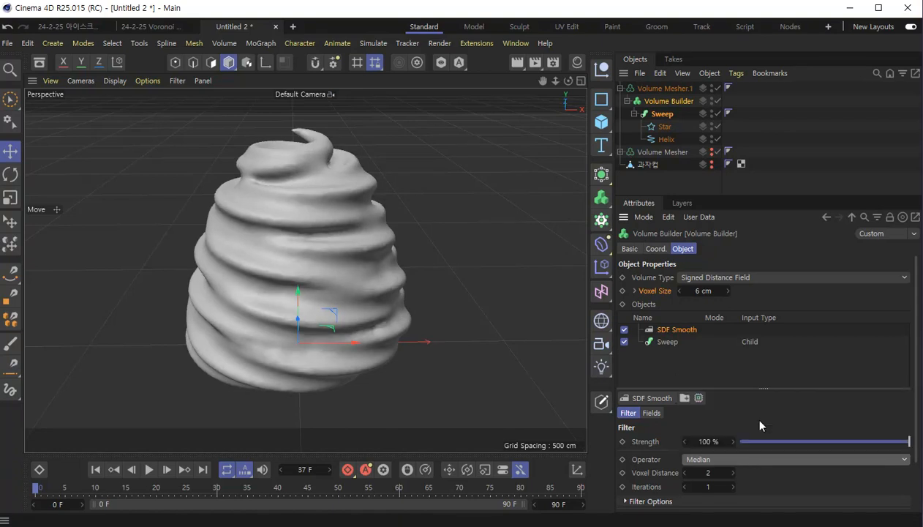
{"action": "left_click", "coordinate": [756, 461]}
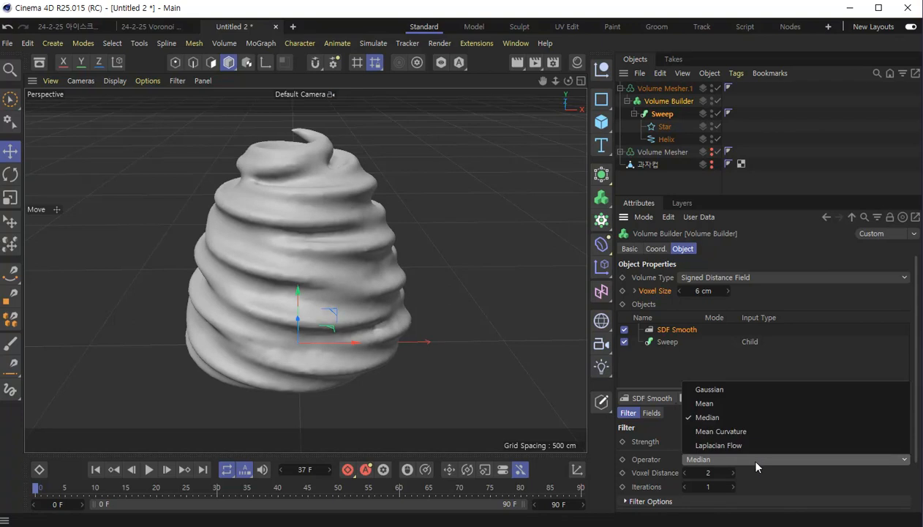
{"action": "left_click", "coordinate": [763, 431]}
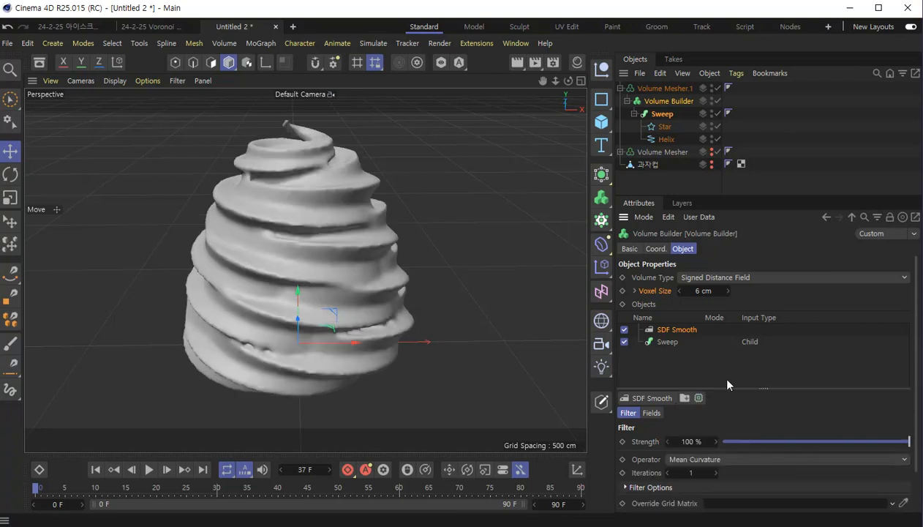
{"action": "left_click", "coordinate": [731, 454]}
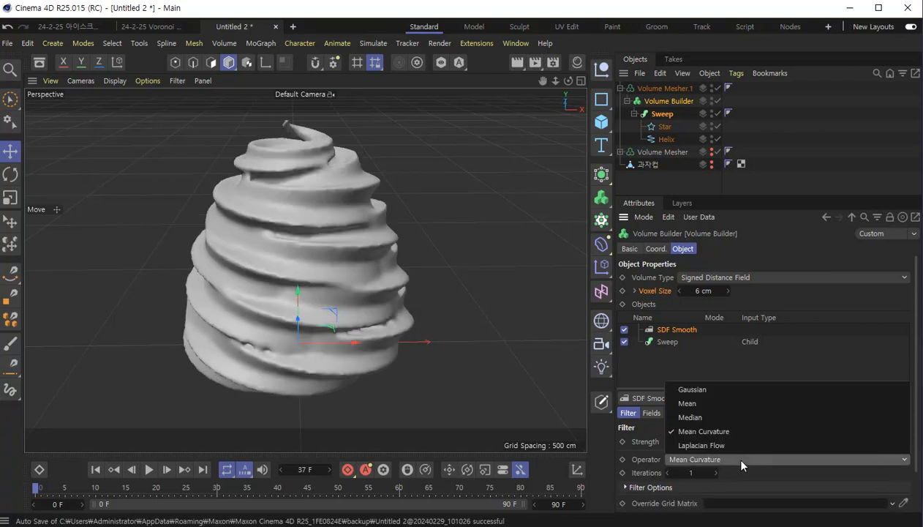
{"action": "left_click", "coordinate": [769, 407]}
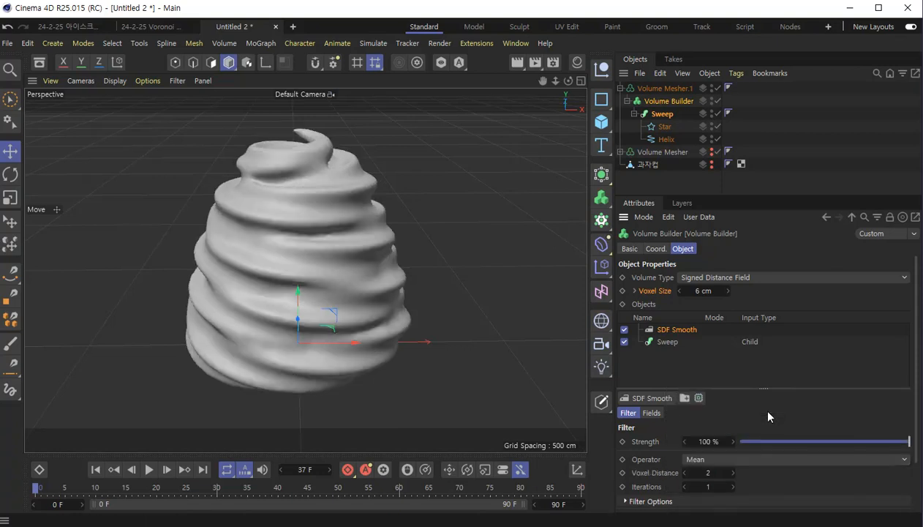
{"action": "left_click", "coordinate": [758, 466]}
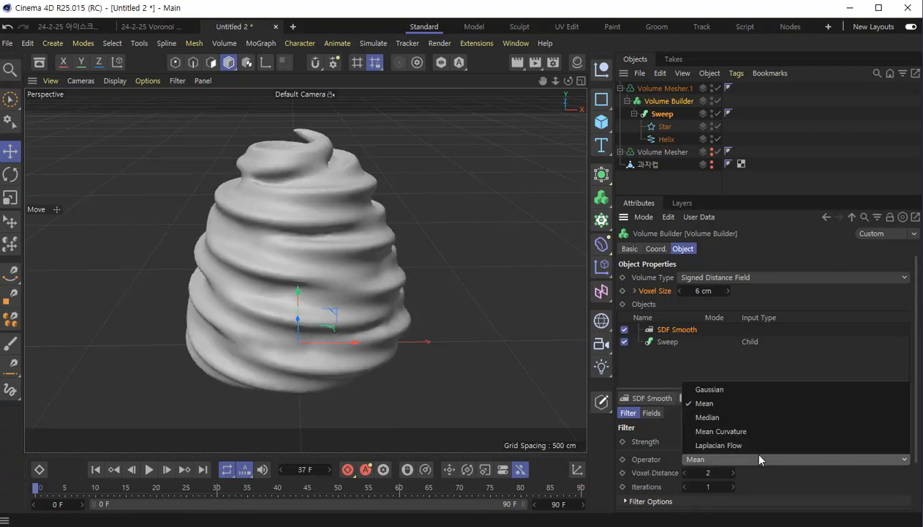
{"action": "left_click", "coordinate": [767, 418]}
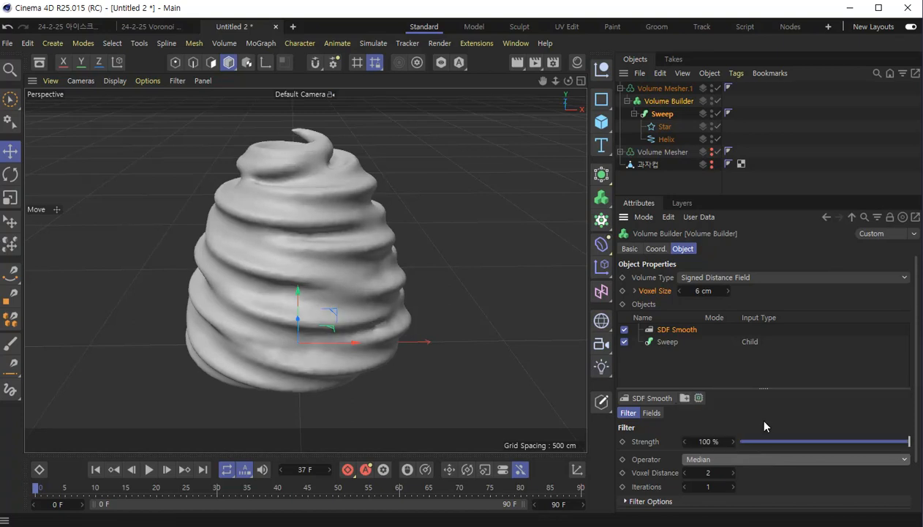
Set the SDF Smooth filter's Operator to Mean Curvature and its Iterations to 4.
{"action": "left_click", "coordinate": [759, 465]}
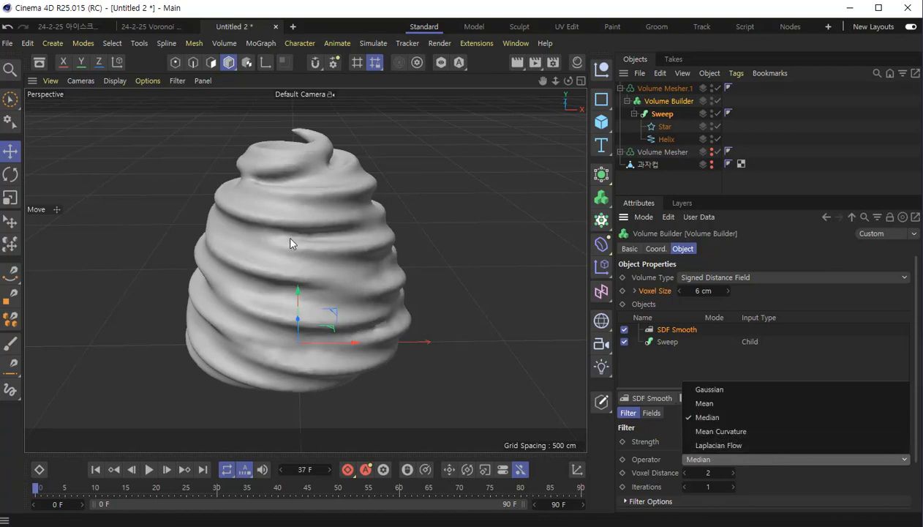
{"action": "left_click", "coordinate": [775, 433]}
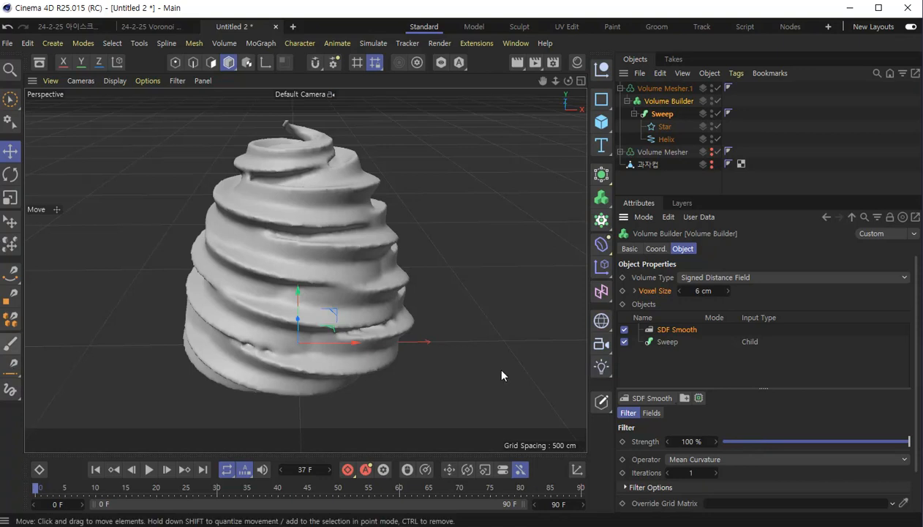
{"action": "left_click_drag", "start_coordinate": [284, 355], "coordinate": [336, 267]}
{"action": "key", "text": "ctrl+z"}
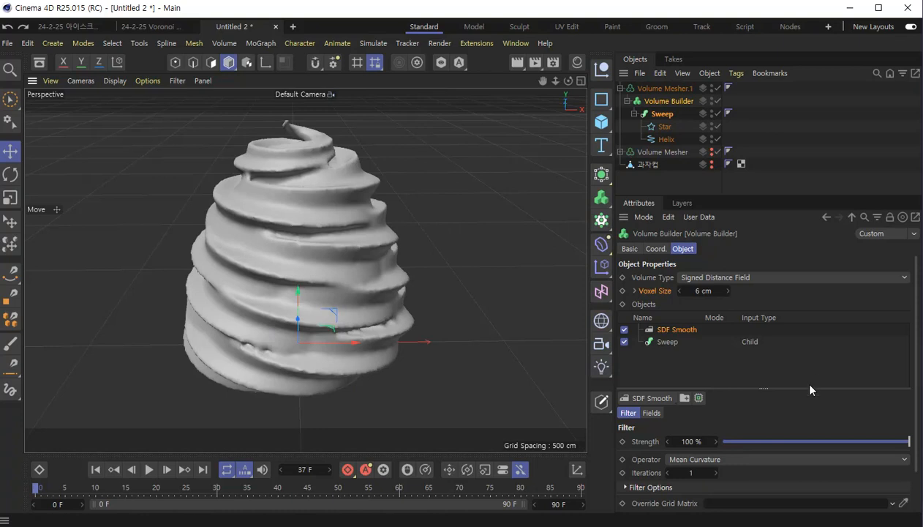
{"action": "scroll", "coordinate": [907, 420], "scroll_direction": "down", "scroll_amount": 2}
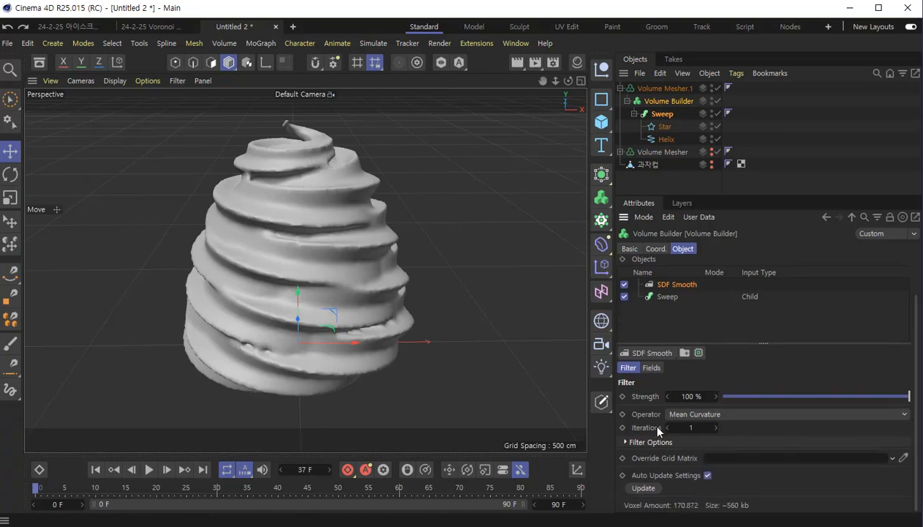
{"action": "left_click", "coordinate": [717, 428]}
{"action": "left_click", "coordinate": [716, 427]}
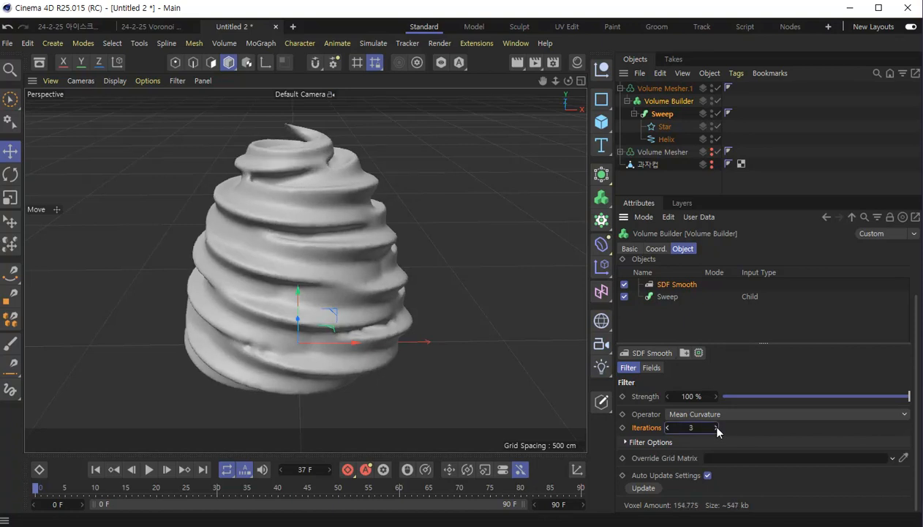
{"action": "left_click", "coordinate": [716, 427]}
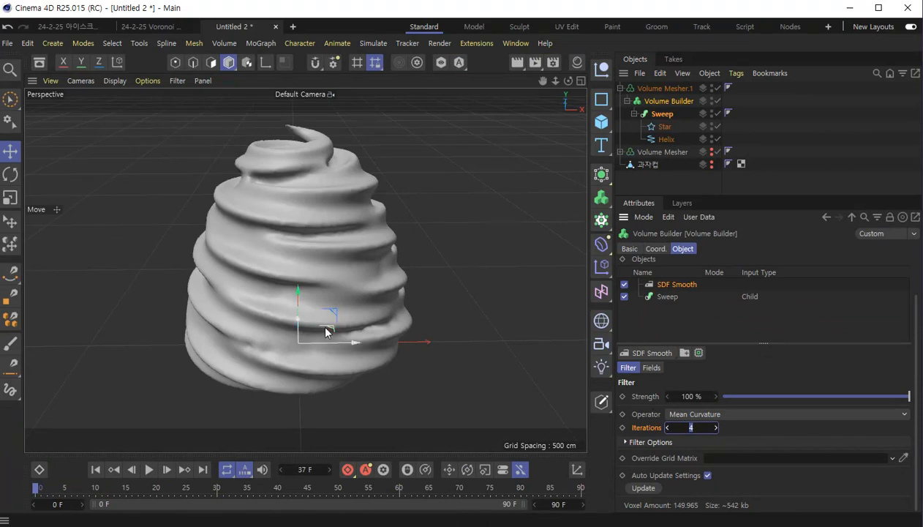
{"action": "left_click_drag", "start_coordinate": [229, 313], "coordinate": [182, 339], "text": "alt"}
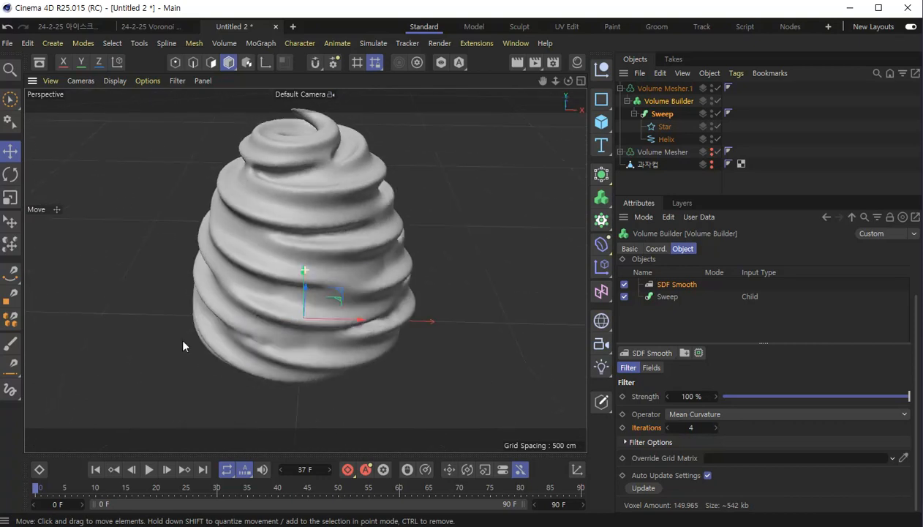
{"action": "left_click_drag", "start_coordinate": [388, 219], "coordinate": [421, 214], "text": "alt"}
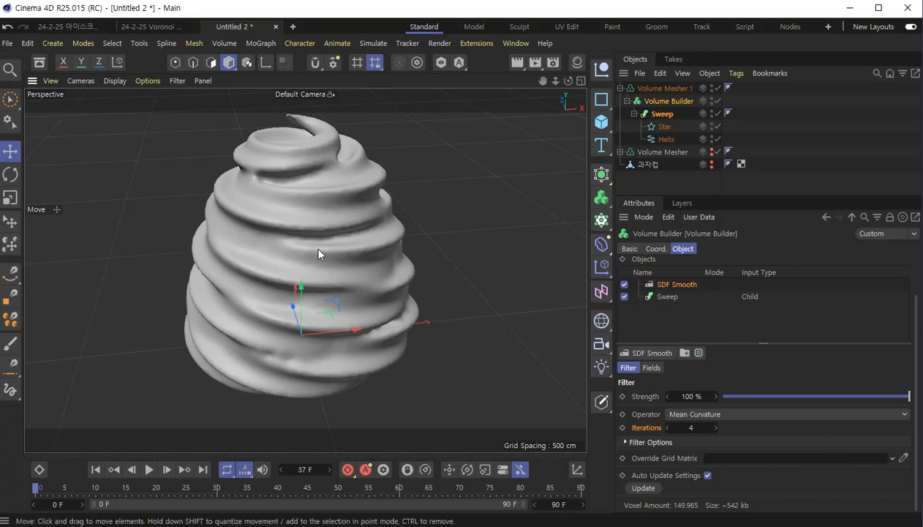
{"action": "scroll", "coordinate": [398, 255], "scroll_direction": "down", "scroll_amount": 1}
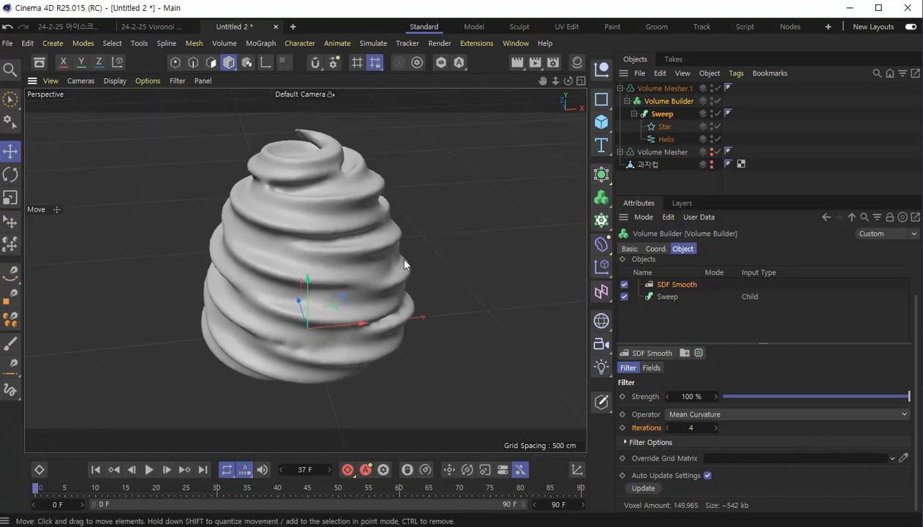
Rename the swirl's Volume Mesher.1 to 아이스크림.
{"action": "left_click", "coordinate": [681, 88]}
{"action": "double_click", "coordinate": [682, 88]}
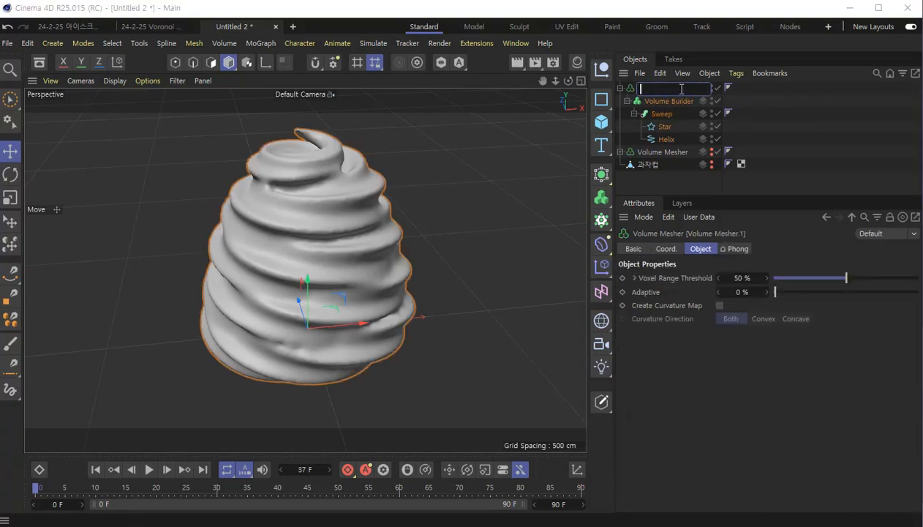
{"action": "type", "text": "아이스크림"}
{"action": "key", "text": "Return"}
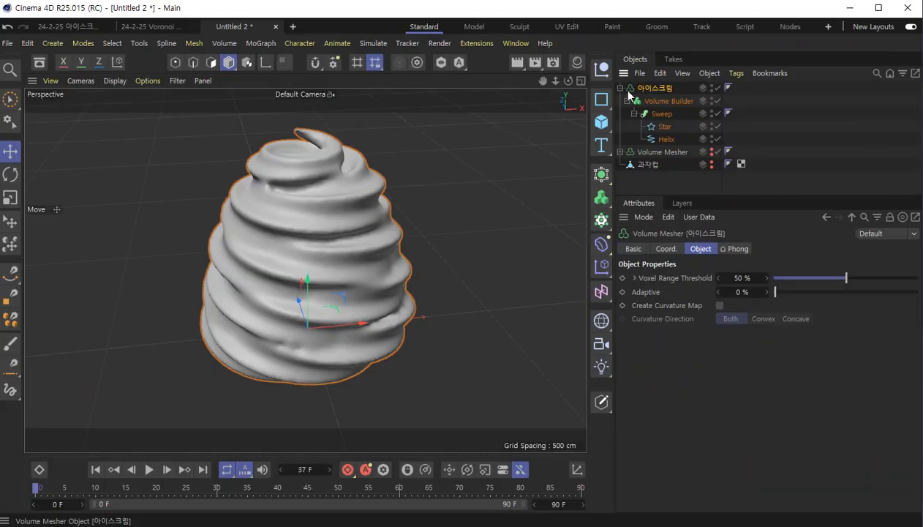
Make a polygon copy of 아이스크림 with Current State to Object, place it above 과자컵, and hide and collapse the original.
{"action": "right_click", "coordinate": [637, 89]}
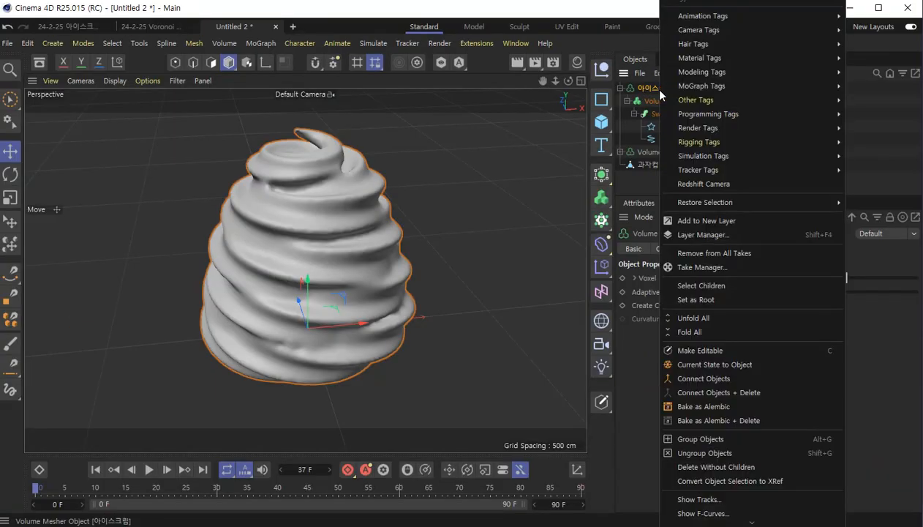
{"action": "left_click", "coordinate": [751, 368]}
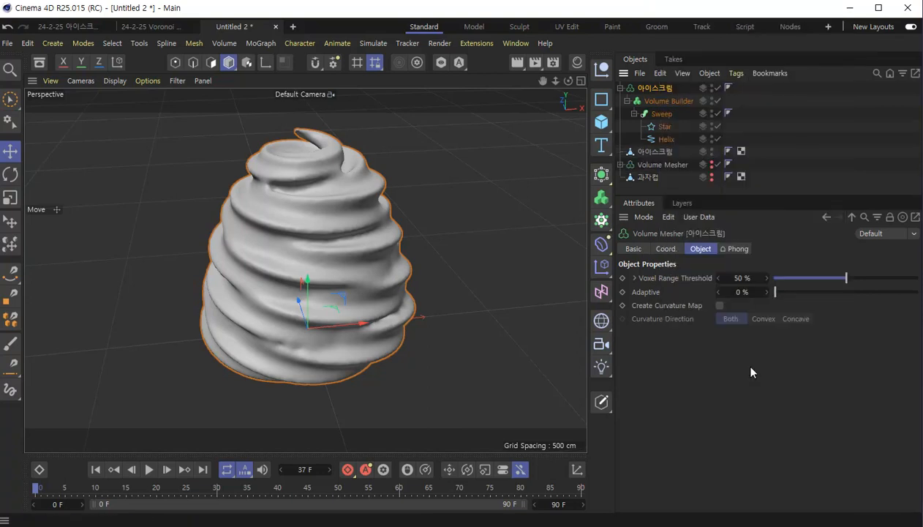
{"action": "left_click_drag", "start_coordinate": [653, 152], "coordinate": [627, 171]}
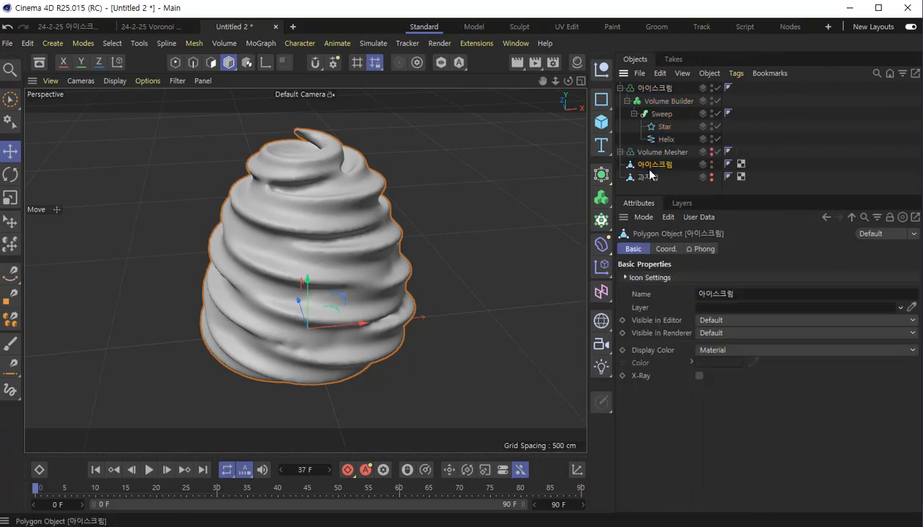
{"action": "left_click", "coordinate": [620, 89]}
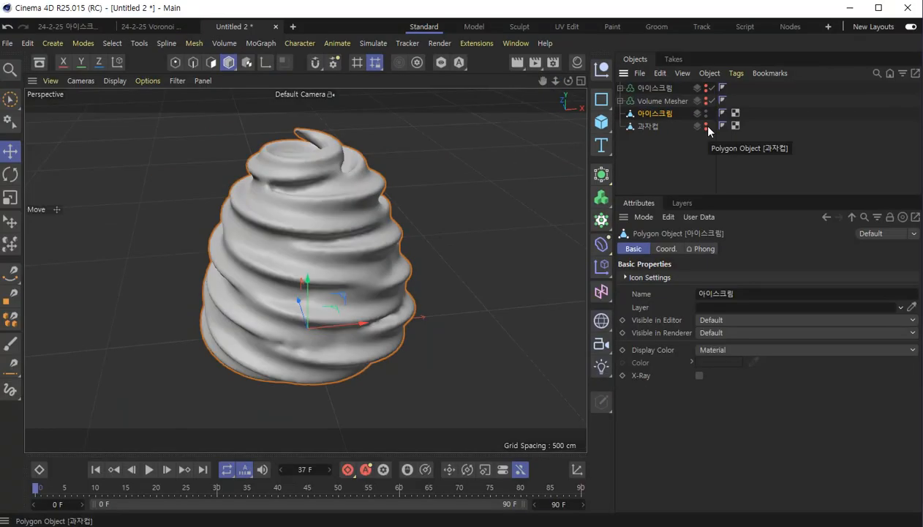
Restore the default visibility of the 과자컵 polygon object so the wafer cup shows with the ice cream.
{"action": "left_click", "coordinate": [707, 126]}
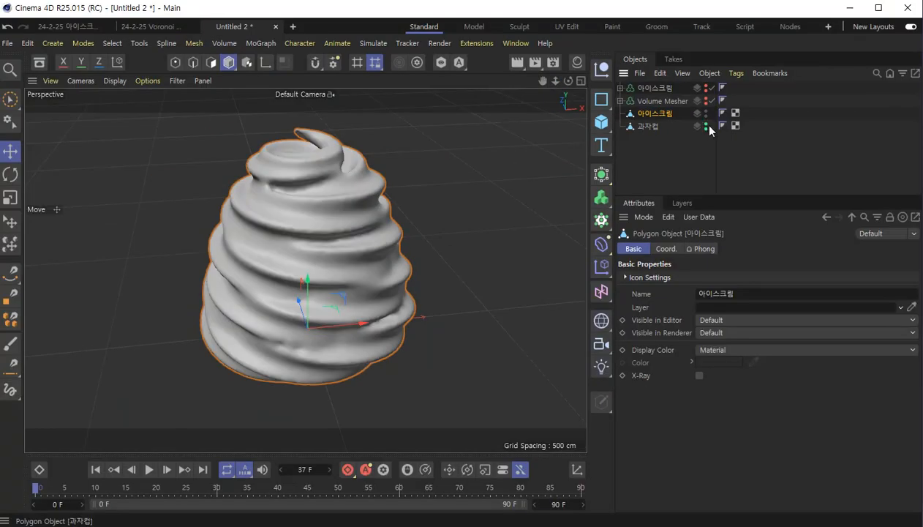
{"action": "left_click", "coordinate": [710, 130]}
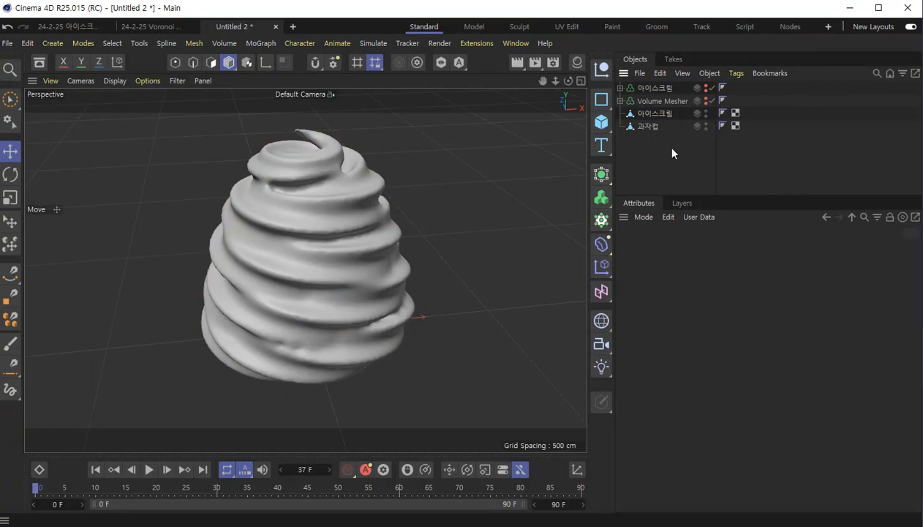
{"action": "left_click_drag", "start_coordinate": [319, 267], "coordinate": [323, 306], "text": "alt"}
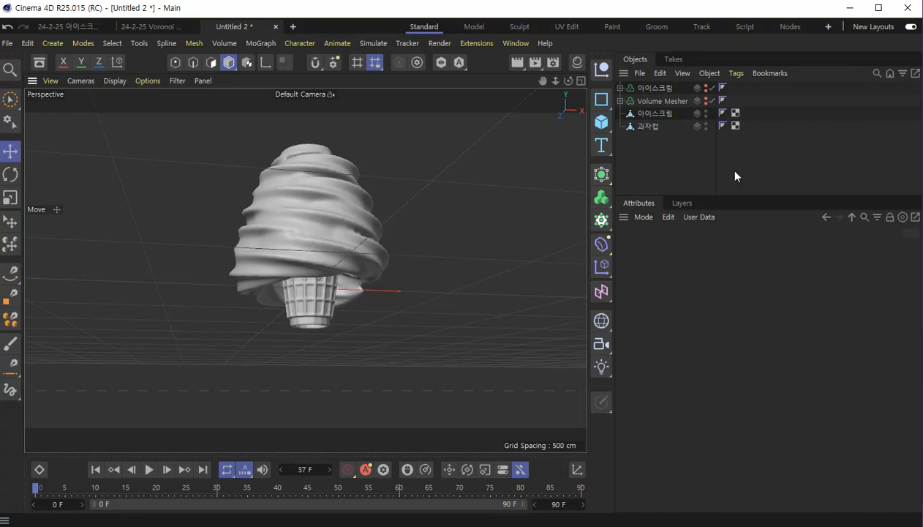
Scale the 아이스크림 polygon object down uniformly to match the width of the wafer cup.
{"action": "left_click", "coordinate": [659, 115]}
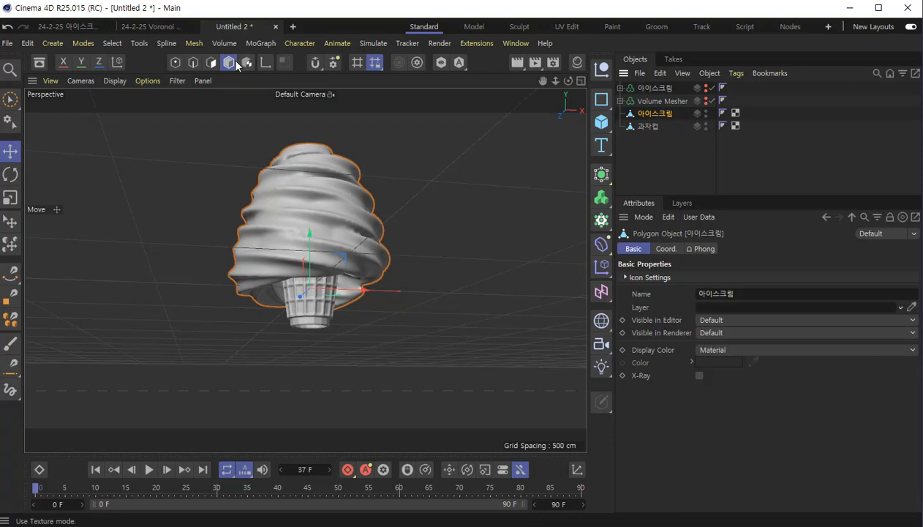
{"action": "left_click", "coordinate": [10, 198]}
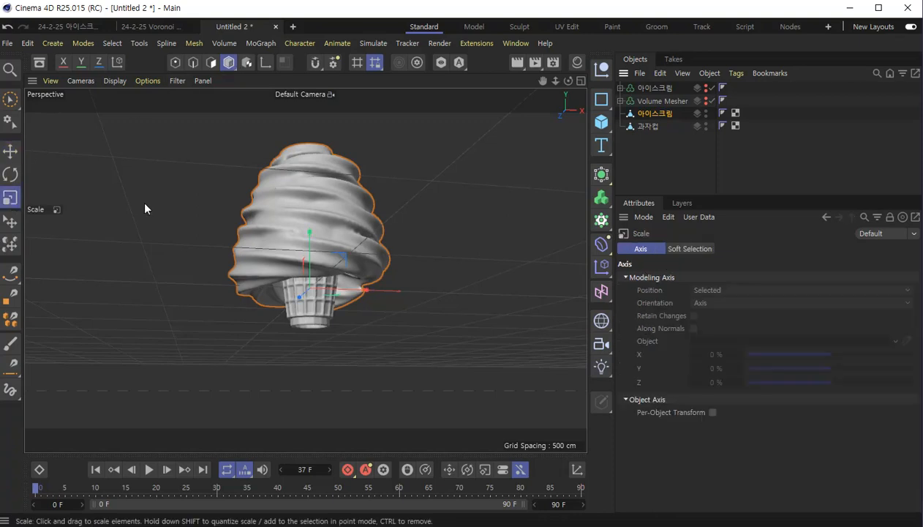
{"action": "left_click_drag", "start_coordinate": [487, 167], "coordinate": [202, 231]}
{"action": "right_click_drag", "start_coordinate": [291, 258], "coordinate": [336, 271], "text": "alt"}
{"action": "left_click_drag", "start_coordinate": [507, 220], "coordinate": [531, 229]}
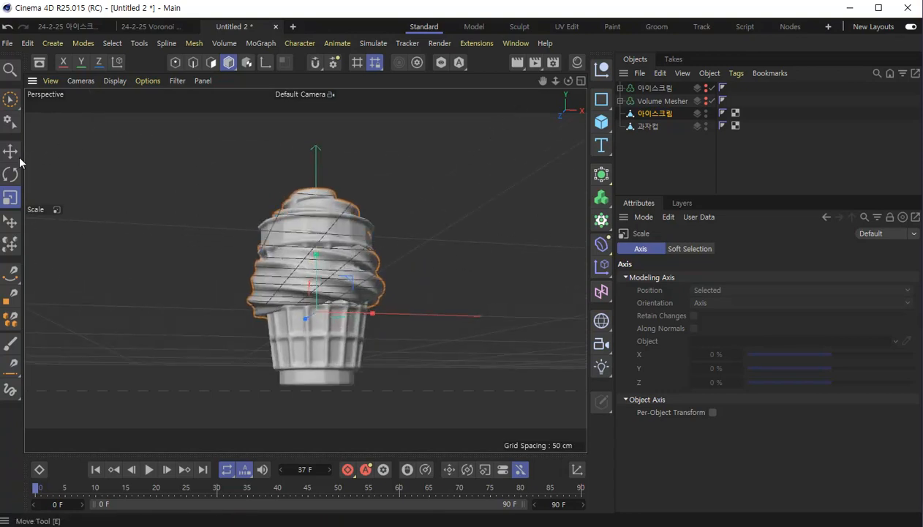
Move the ice cream up onto the wafer cup's rim and enlarge it slightly.
{"action": "left_click", "coordinate": [10, 150]}
{"action": "left_click_drag", "start_coordinate": [316, 265], "coordinate": [315, 191]}
{"action": "left_click_drag", "start_coordinate": [396, 199], "coordinate": [402, 258], "text": "alt"}
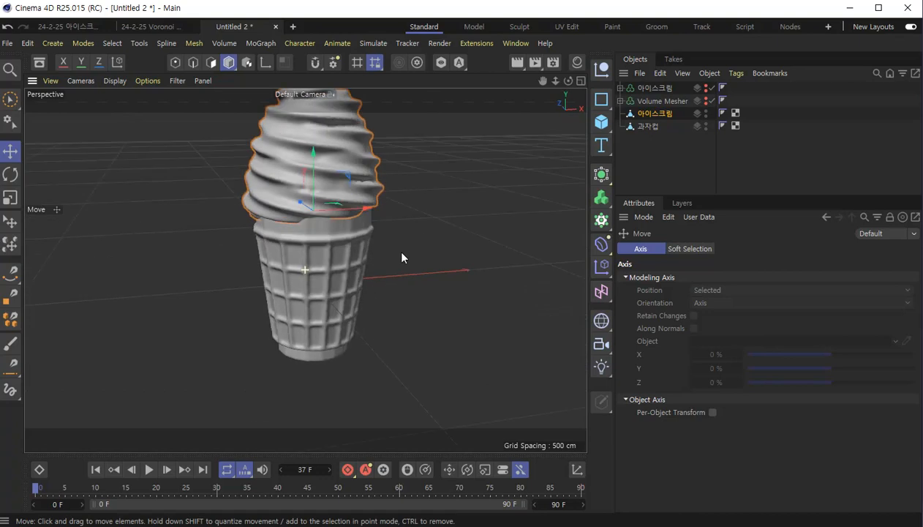
{"action": "left_click_drag", "start_coordinate": [391, 164], "coordinate": [392, 221], "text": "alt"}
{"action": "left_click", "coordinate": [11, 198]}
{"action": "mouse_move", "coordinate": [451, 209]}
{"action": "left_mouse_down"}
{"action": "mouse_move", "coordinate": [432, 203]}
{"action": "mouse_move", "coordinate": [454, 203]}
{"action": "left_mouse_up"}
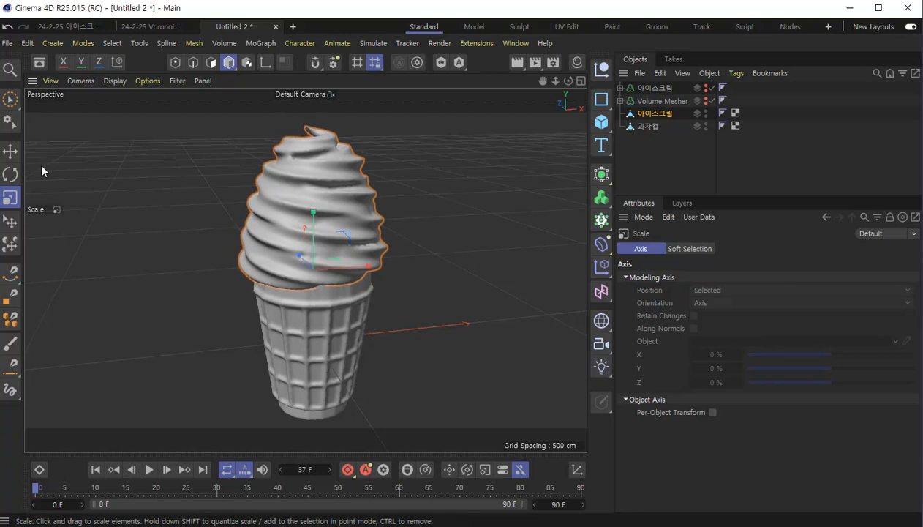
Lower the ice cream slightly along its vertical axis so its base sits on the cup's rim.
{"action": "left_click", "coordinate": [10, 151]}
{"action": "left_click_drag", "start_coordinate": [434, 249], "coordinate": [357, 221], "text": "alt"}
{"action": "left_click_drag", "start_coordinate": [450, 300], "coordinate": [422, 295], "text": "alt"}
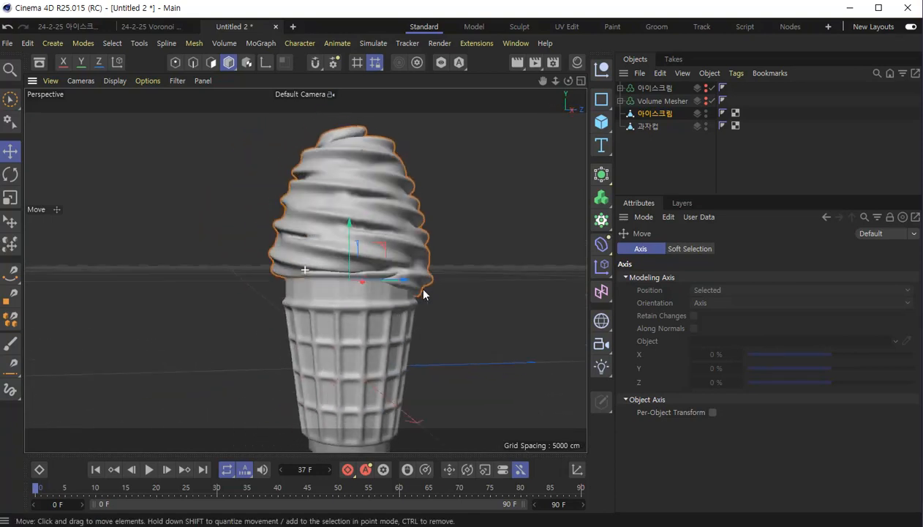
{"action": "mouse_move", "coordinate": [344, 218]}
{"action": "left_mouse_down"}
{"action": "mouse_move", "coordinate": [357, 218]}
{"action": "mouse_move", "coordinate": [345, 232]}
{"action": "left_mouse_up"}
Check how the ice cream meets the cup from several sides and scale it up slightly more.
{"action": "scroll", "coordinate": [354, 230], "scroll_direction": "up", "scroll_amount": 3}
{"action": "left_click_drag", "start_coordinate": [274, 305], "coordinate": [394, 294], "text": "alt"}
{"action": "left_click_drag", "start_coordinate": [143, 331], "coordinate": [295, 243], "text": "alt"}
{"action": "scroll", "coordinate": [298, 278], "scroll_direction": "down", "scroll_amount": 3}
{"action": "left_click_drag", "start_coordinate": [302, 315], "coordinate": [293, 293], "text": "alt"}
{"action": "scroll", "coordinate": [303, 326], "scroll_direction": "down", "scroll_amount": 3}
{"action": "left_click_drag", "start_coordinate": [310, 330], "coordinate": [309, 278], "text": "alt"}
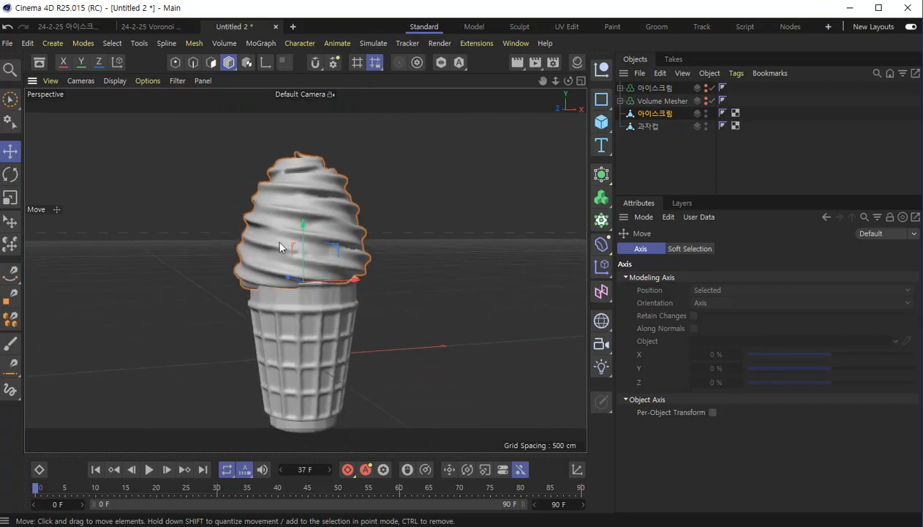
{"action": "left_click", "coordinate": [16, 198]}
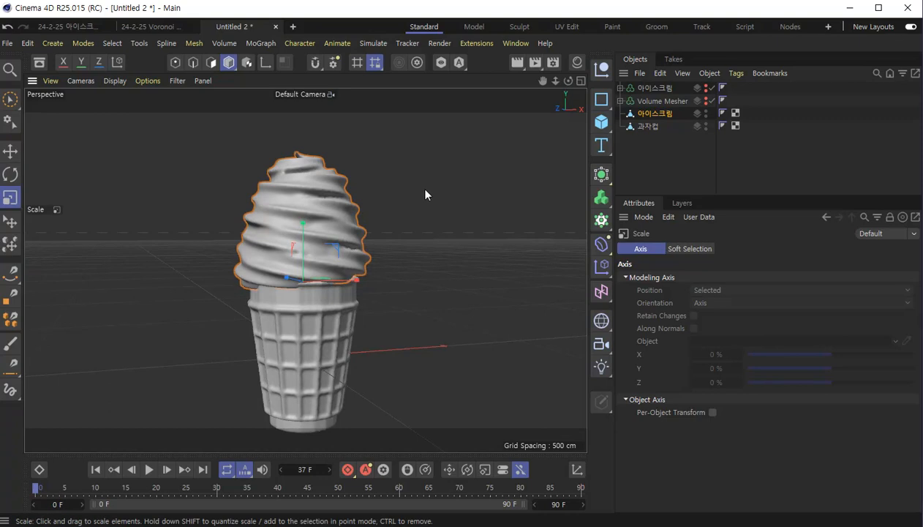
{"action": "left_click_drag", "start_coordinate": [427, 194], "coordinate": [441, 193]}
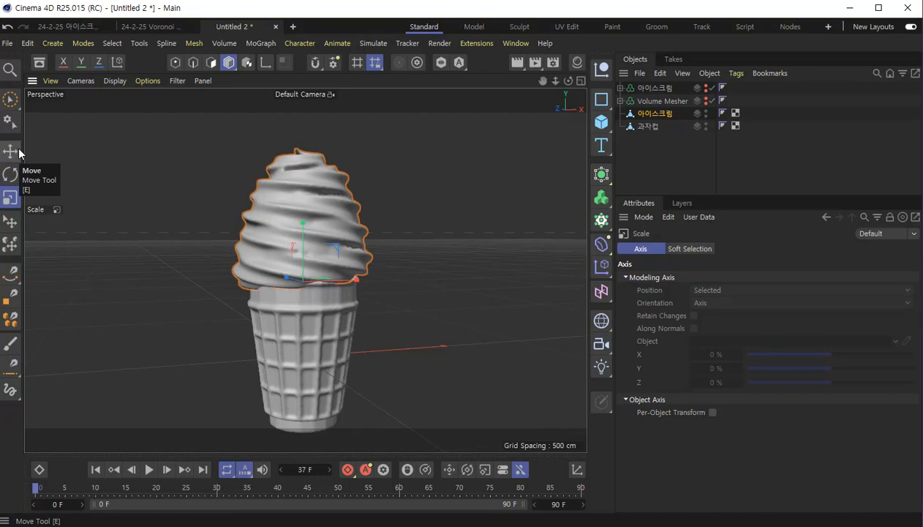
Preview-render the cone and scale the 아이스크림 polygon object up uniformly to about 102%, checking its fit on the cup.
{"action": "left_click", "coordinate": [523, 63]}
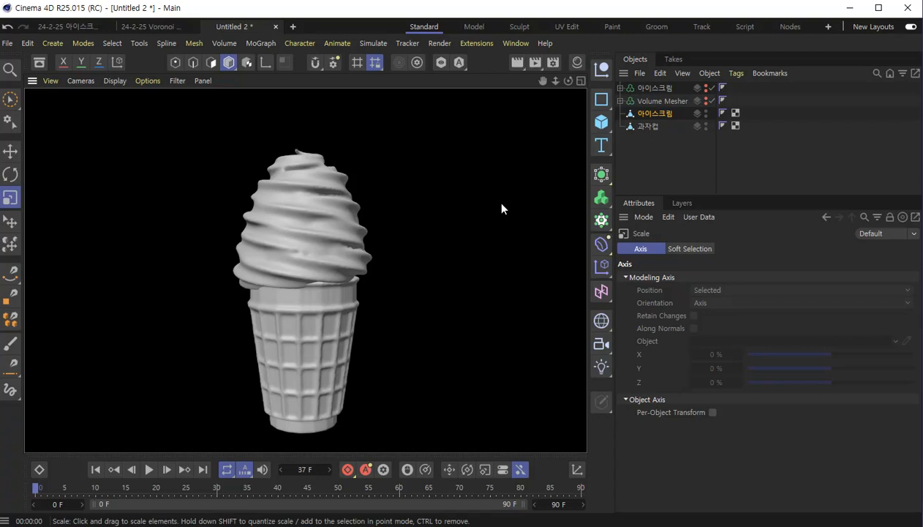
{"action": "left_click", "coordinate": [642, 115]}
{"action": "left_click_drag", "start_coordinate": [447, 206], "coordinate": [460, 205]}
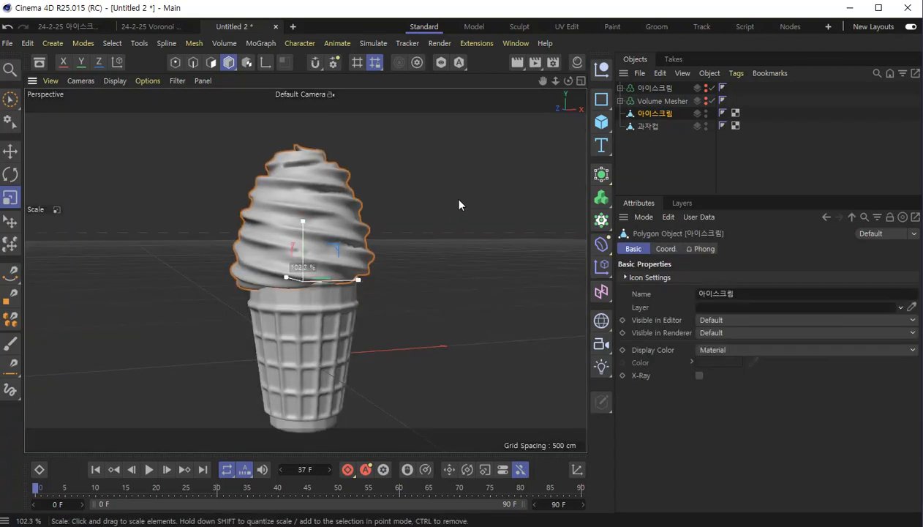
{"action": "left_click_drag", "start_coordinate": [459, 205], "coordinate": [459, 207]}
{"action": "scroll", "coordinate": [459, 207], "scroll_direction": "down", "scroll_amount": 1}
{"action": "scroll", "coordinate": [459, 207], "scroll_direction": "up", "scroll_amount": 2}
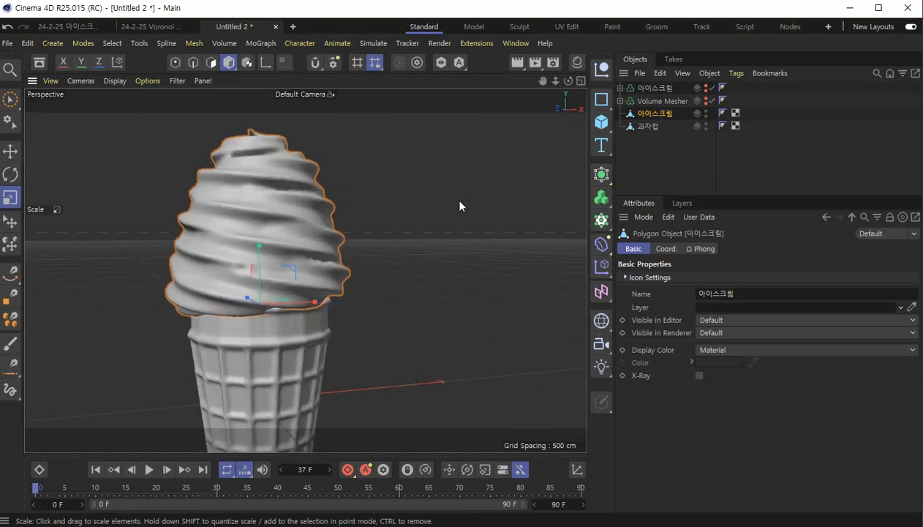
{"action": "left_click_drag", "start_coordinate": [415, 340], "coordinate": [389, 343], "text": "alt"}
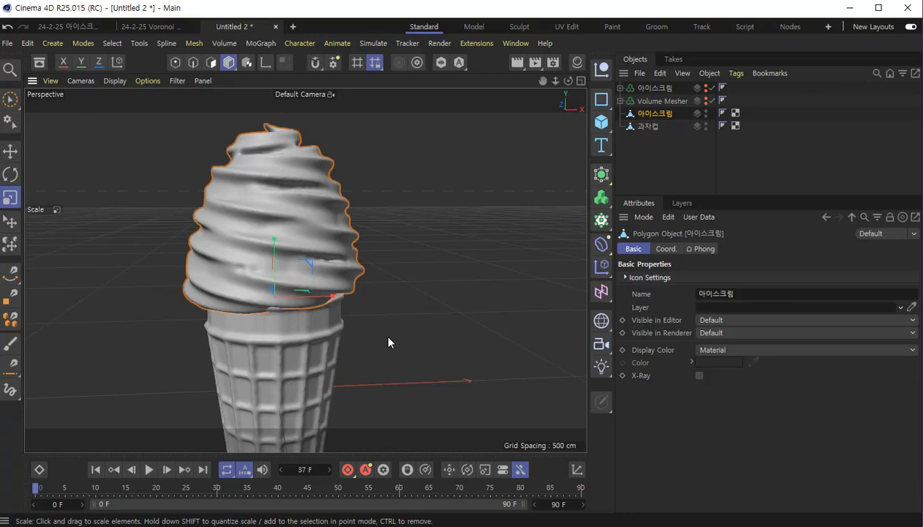
Start saving the project and browse to the 시네마4D folder inside 2023-11 > 0930_멀티미디어.
{"action": "left_click", "coordinate": [7, 44]}
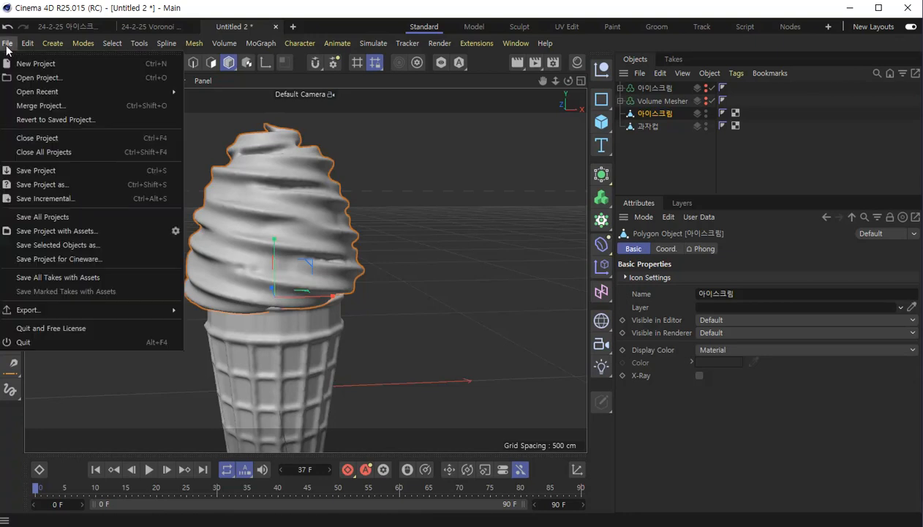
{"action": "left_click", "coordinate": [40, 169]}
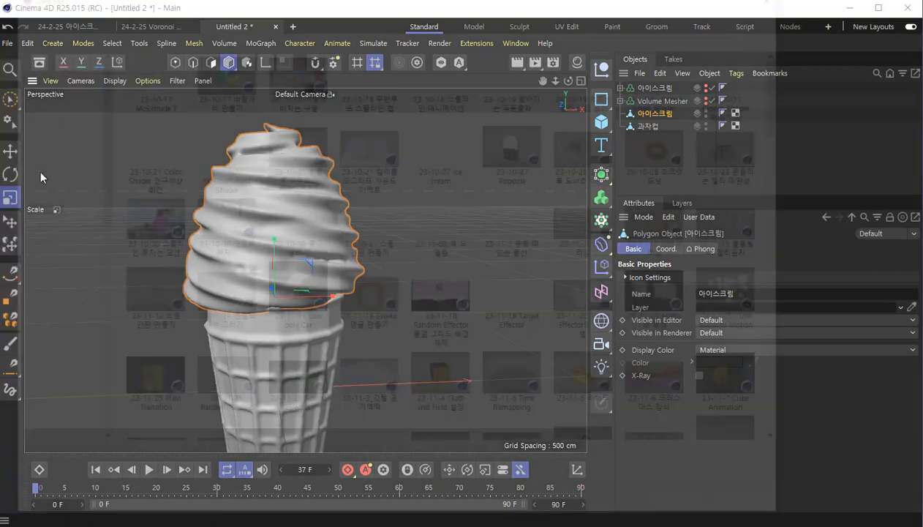
{"action": "left_click", "coordinate": [248, 11]}
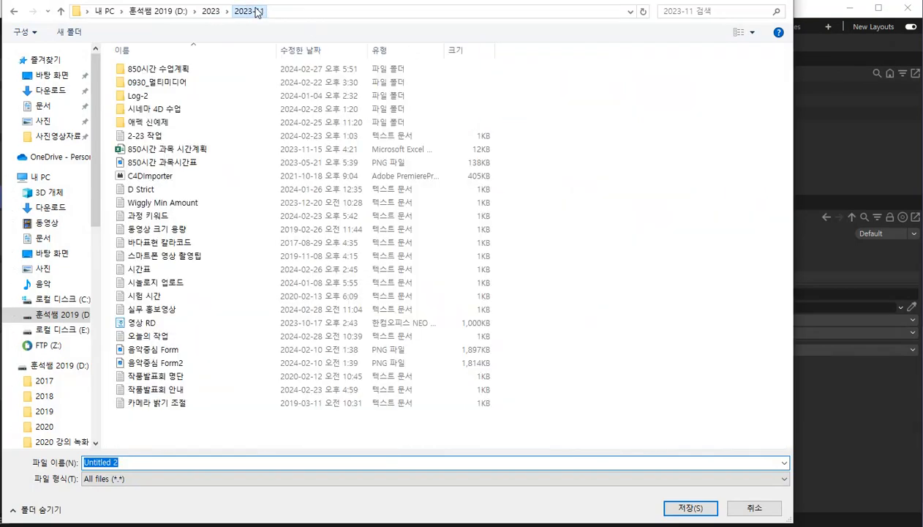
{"action": "left_click", "coordinate": [165, 83]}
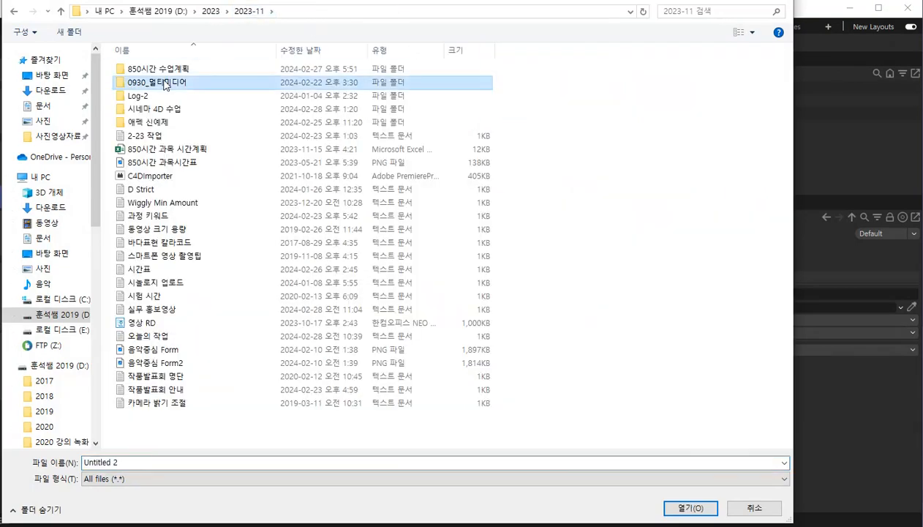
{"action": "double_click", "coordinate": [166, 84]}
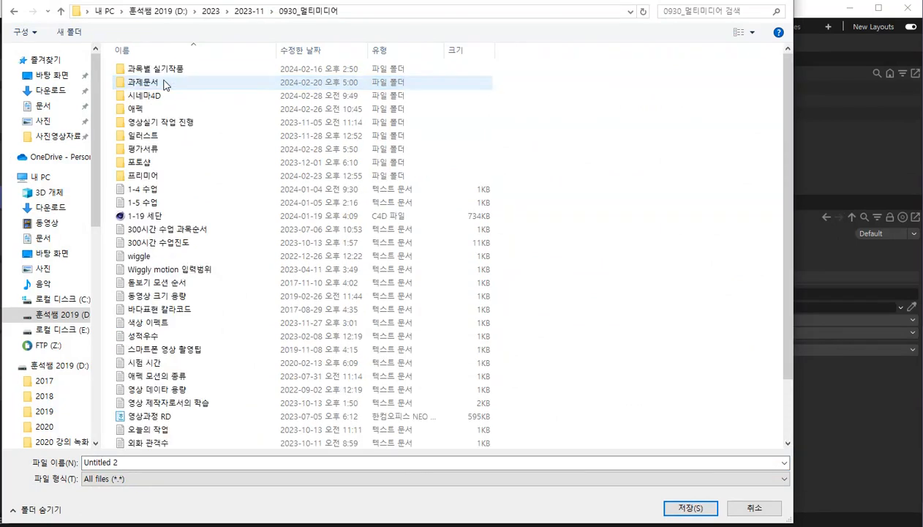
{"action": "double_click", "coordinate": [149, 97]}
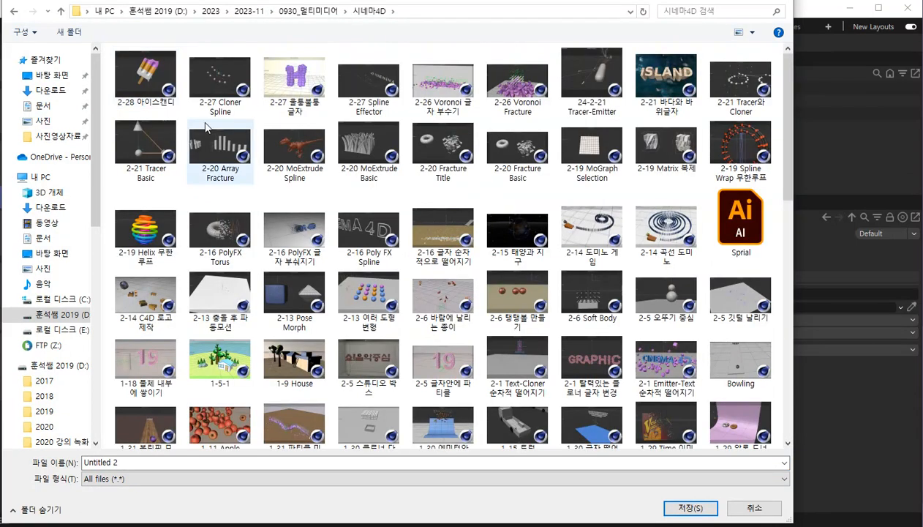
Save the project under the file name 2-29 아이스크림 콘.
{"action": "left_click", "coordinate": [317, 461]}
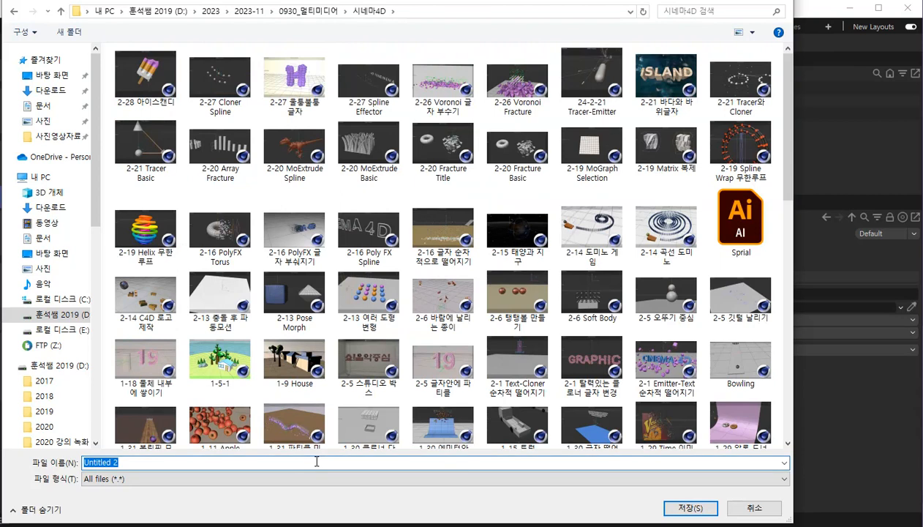
{"action": "type", "text": "2-"}
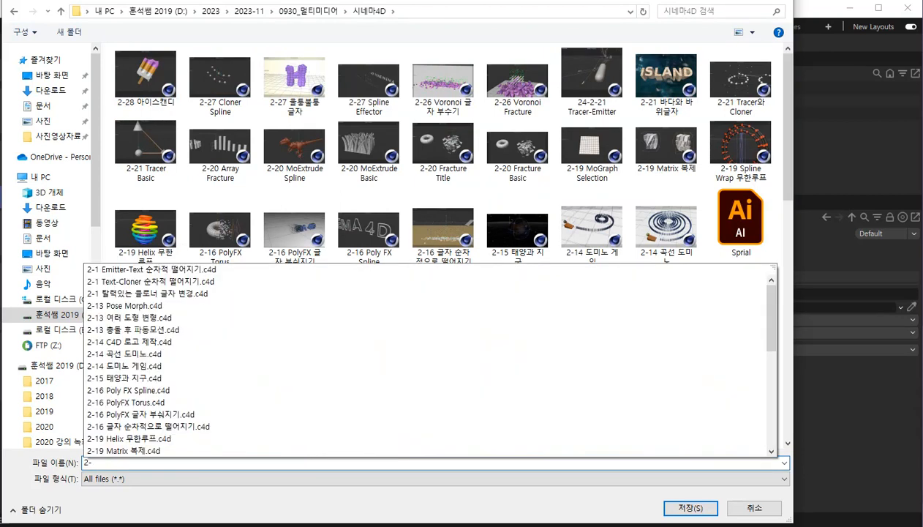
{"action": "type", "text": "29"}
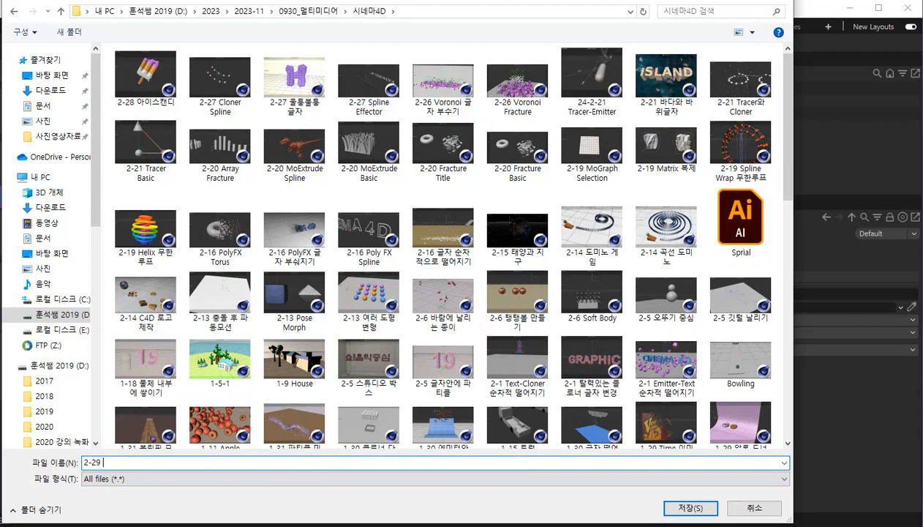
{"action": "type", "text": " 아잇"}
{"action": "type", "text": "스크림"}
{"action": "type", "text": " 콘"}
{"action": "key", "text": "Return"}
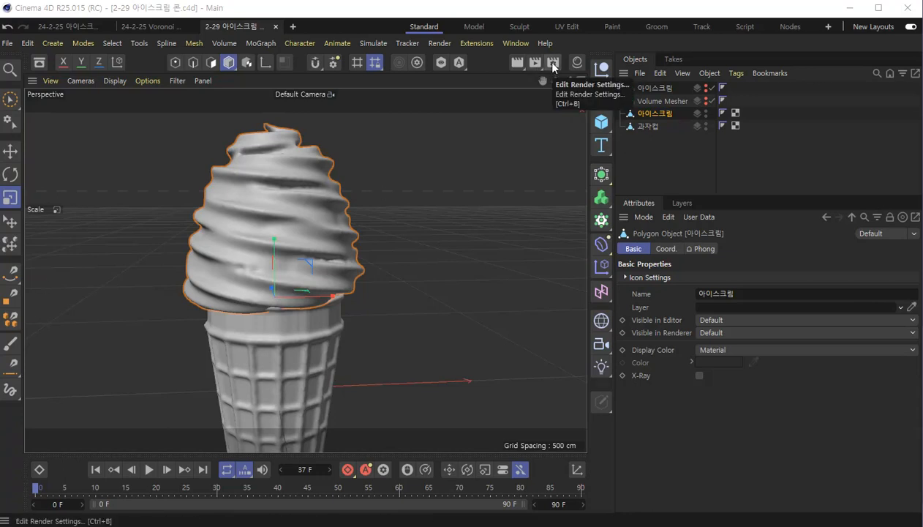
Show the Material Manager, create a new material and rename it 아이스크림.
{"action": "left_click", "coordinate": [505, 42]}
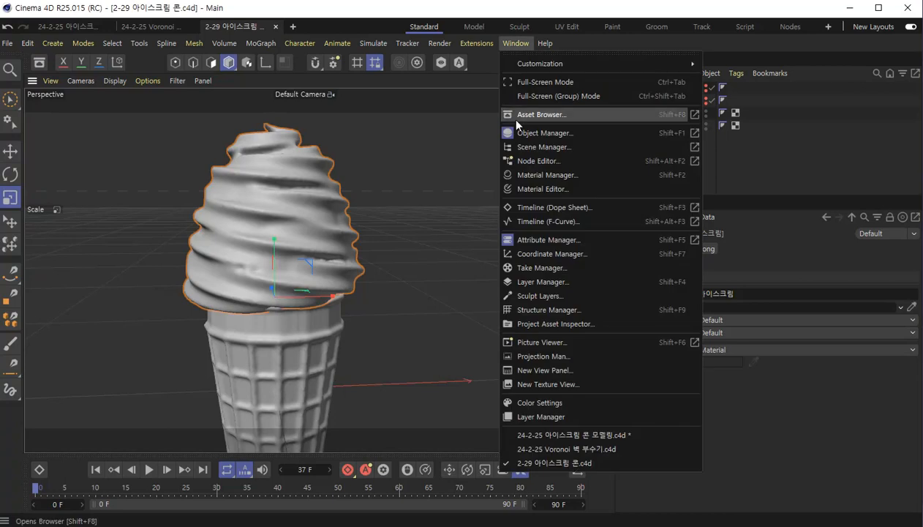
{"action": "left_click", "coordinate": [521, 175]}
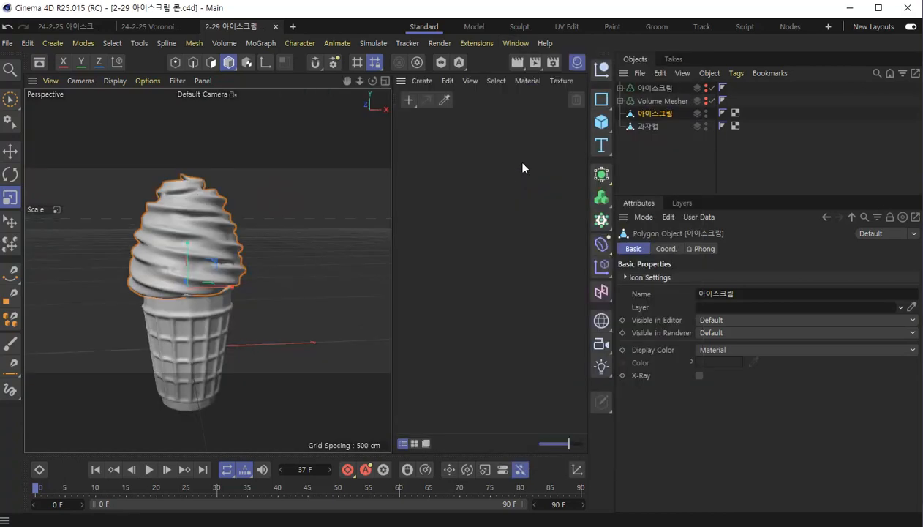
{"action": "left_click", "coordinate": [408, 100]}
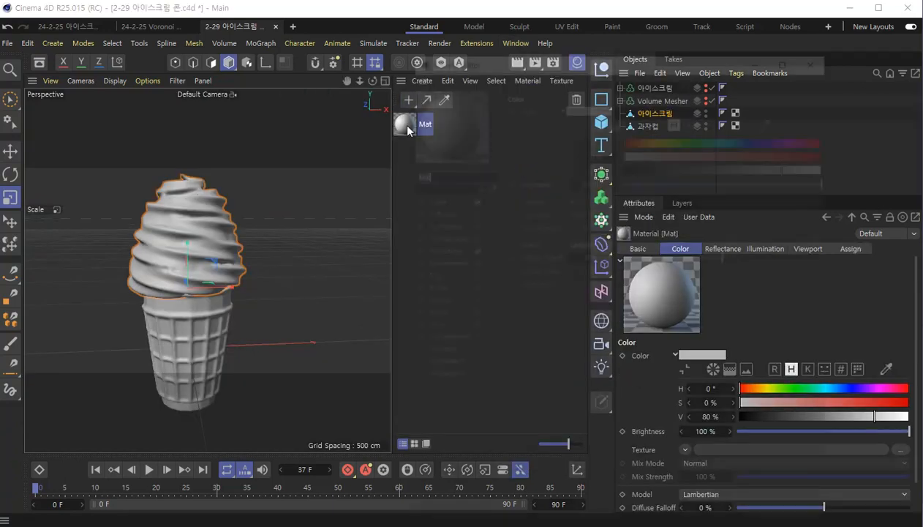
{"action": "double_click", "coordinate": [404, 126]}
{"action": "left_click_drag", "start_coordinate": [534, 64], "coordinate": [550, 154]}
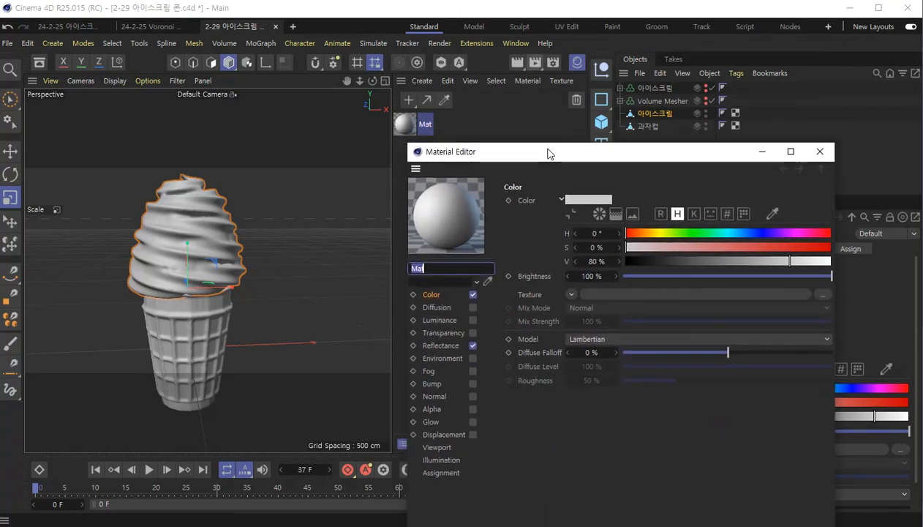
{"action": "type", "text": "ㅇ아"}
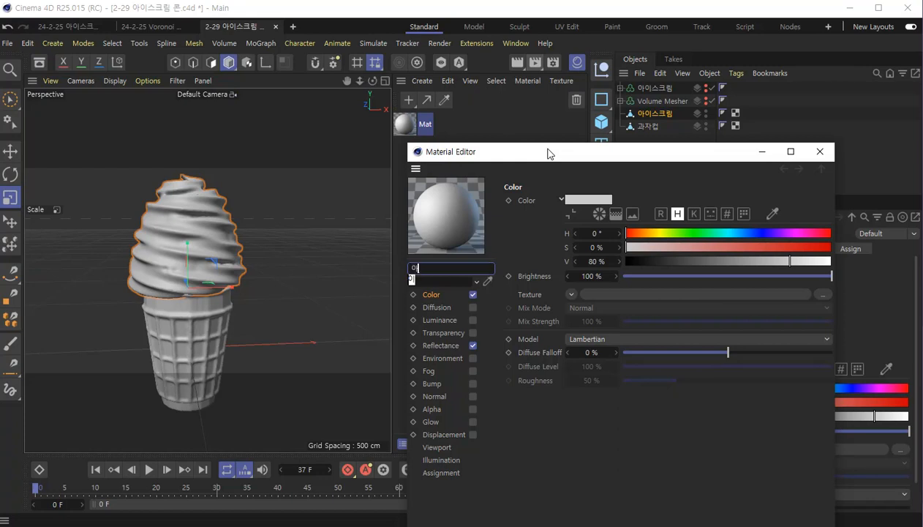
{"action": "type", "text": "이스크림"}
{"action": "key", "text": "Return"}
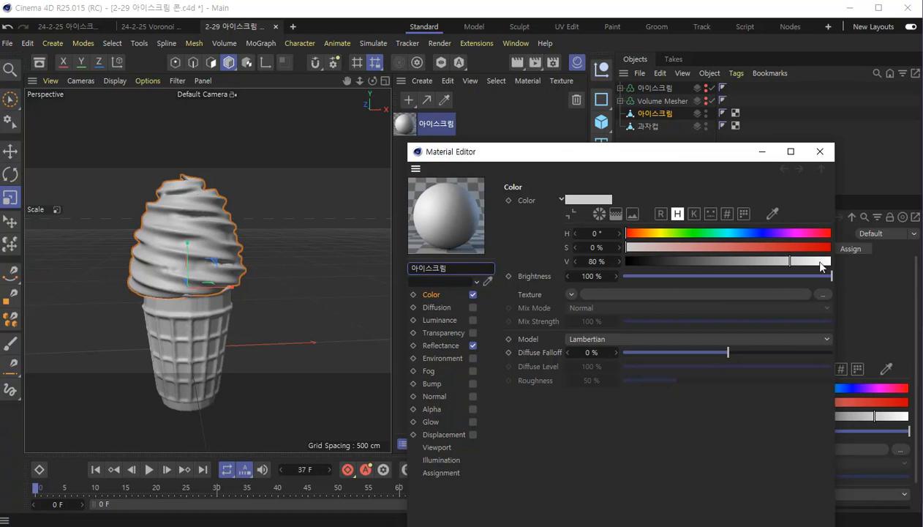
Set the 아이스크림 material's colour to a pale cream with hue 60°, saturation 12% and value 100%.
{"action": "left_click_drag", "start_coordinate": [790, 261], "coordinate": [839, 268]}
{"action": "left_click_drag", "start_coordinate": [687, 233], "coordinate": [661, 239]}
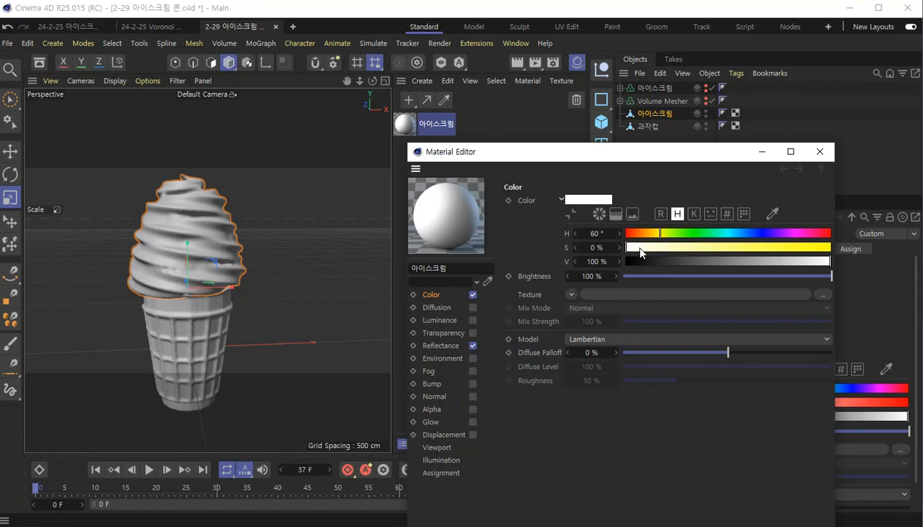
{"action": "left_click_drag", "start_coordinate": [640, 251], "coordinate": [652, 252]}
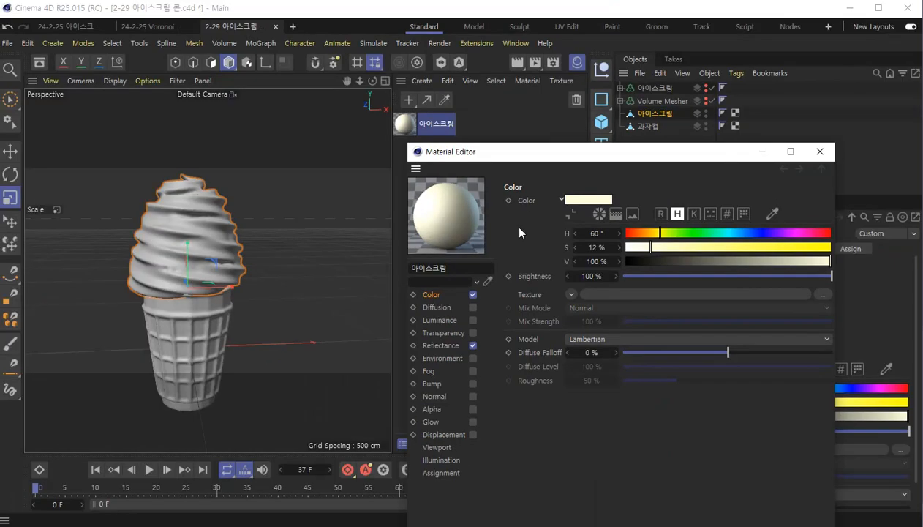
Apply the 아이스크림 material to the 아이스크림 polygon object and set its colour saturation to 9%.
{"action": "left_click_drag", "start_coordinate": [540, 159], "coordinate": [559, 214]}
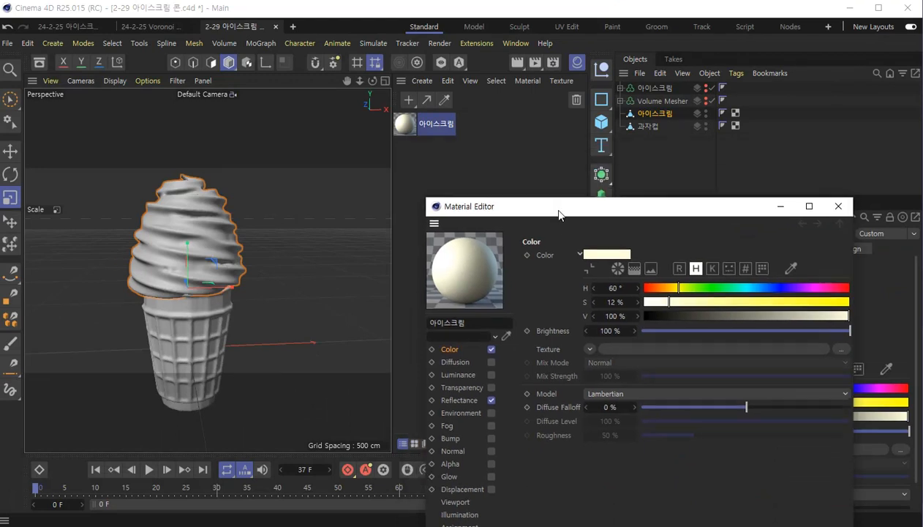
{"action": "left_click_drag", "start_coordinate": [476, 267], "coordinate": [654, 115]}
{"action": "scroll", "coordinate": [151, 255], "scroll_direction": "up", "scroll_amount": 4}
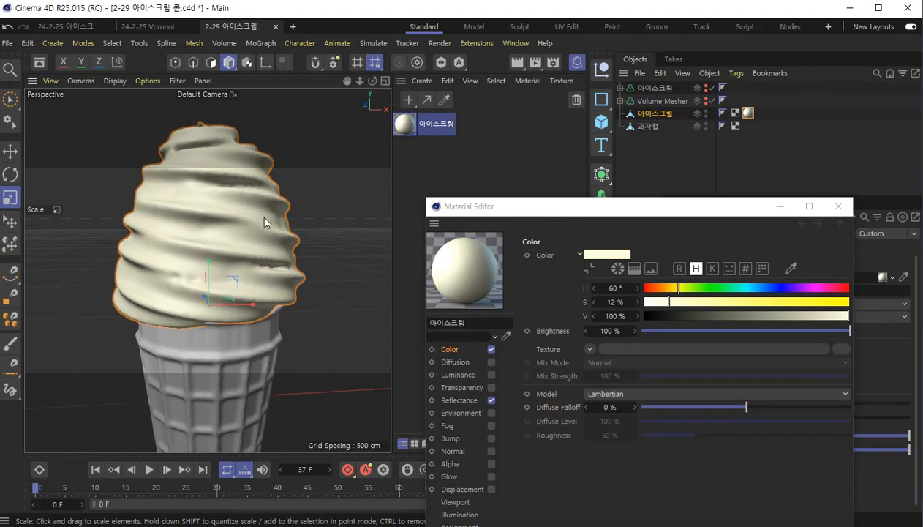
{"action": "left_click_drag", "start_coordinate": [260, 214], "coordinate": [268, 272], "text": "alt"}
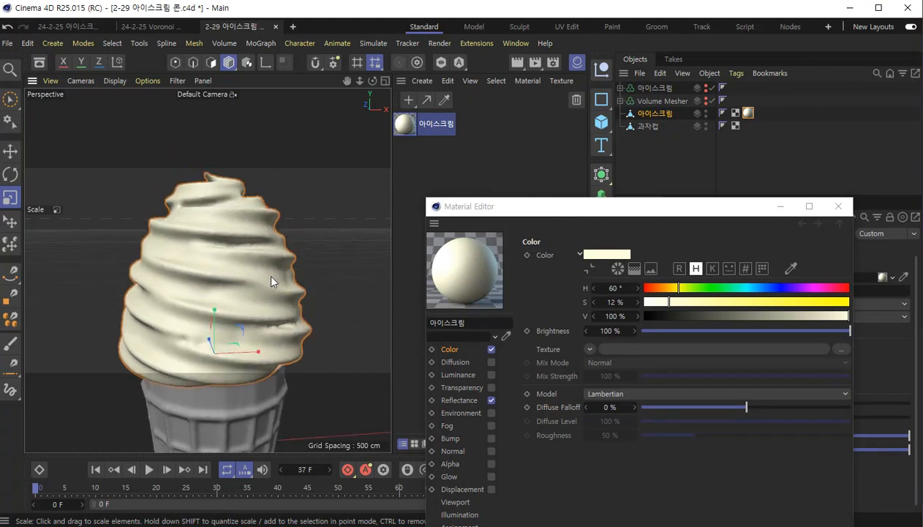
{"action": "left_click", "coordinate": [671, 306]}
{"action": "left_click_drag", "start_coordinate": [664, 304], "coordinate": [663, 304]}
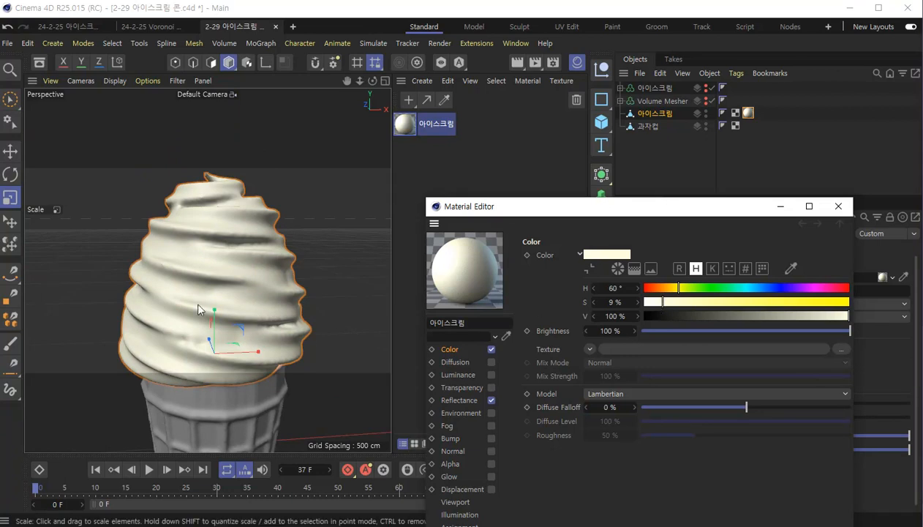
Add a Beckmann layer to the 아이스크림 material's reflectance and enlarge the Material Editor to show all its settings.
{"action": "left_click_drag", "start_coordinate": [545, 212], "coordinate": [534, 176]}
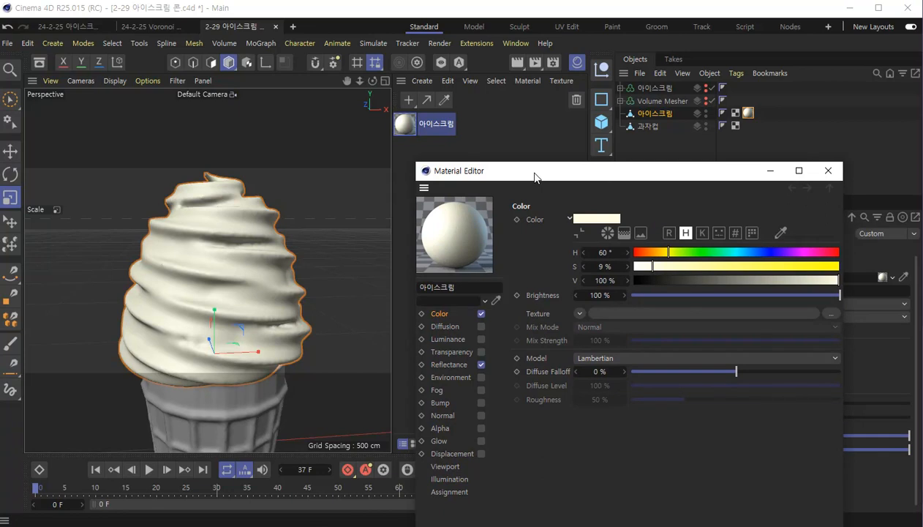
{"action": "left_click_drag", "start_coordinate": [536, 177], "coordinate": [541, 90]}
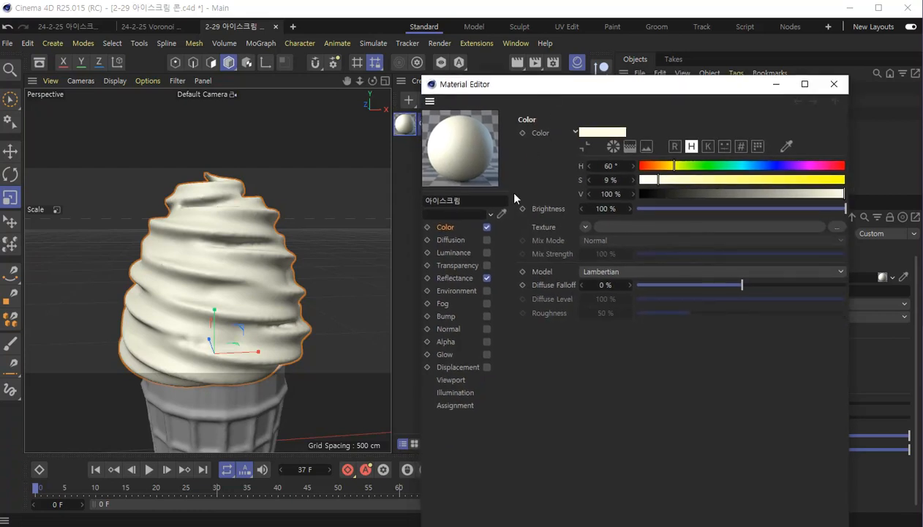
{"action": "left_click", "coordinate": [461, 277]}
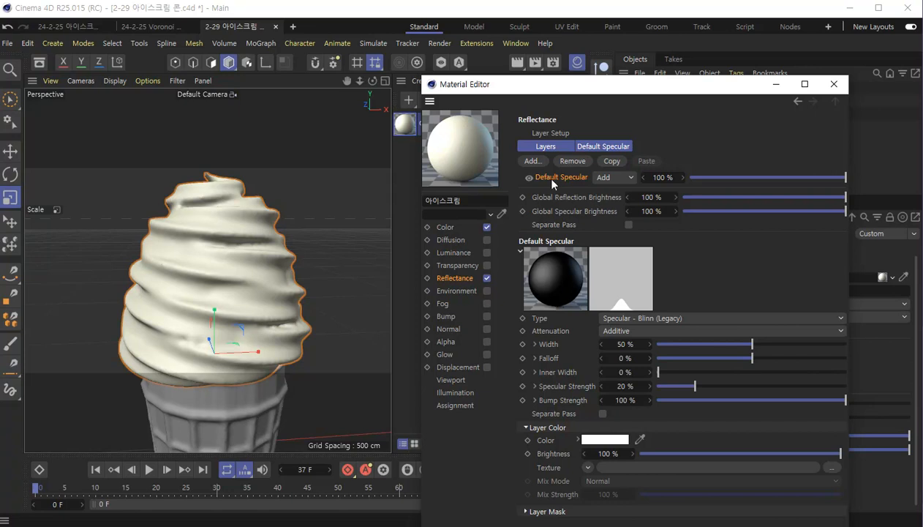
{"action": "left_click", "coordinate": [532, 162]}
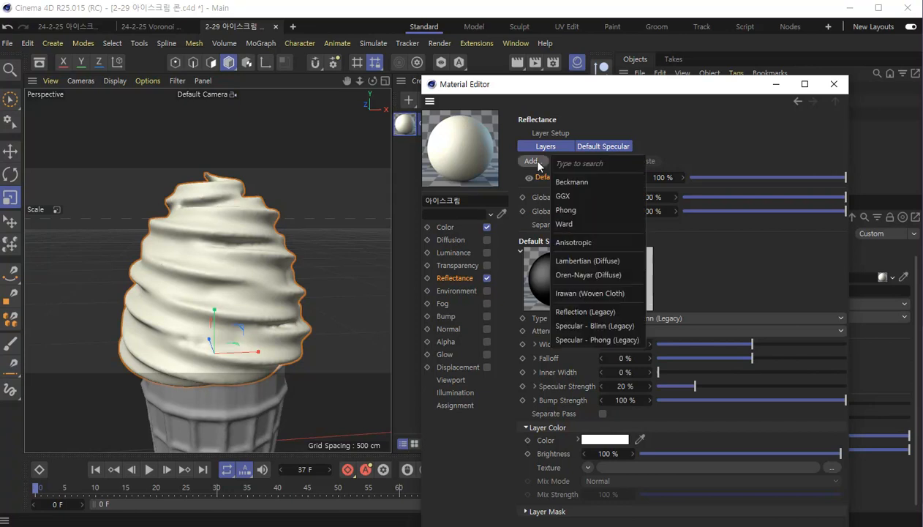
{"action": "left_click", "coordinate": [576, 186]}
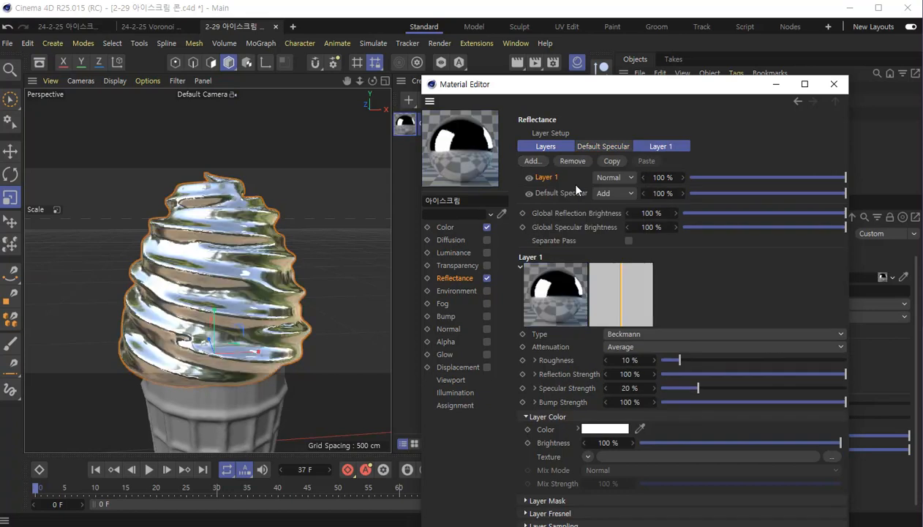
{"action": "left_click_drag", "start_coordinate": [597, 91], "coordinate": [600, 17]}
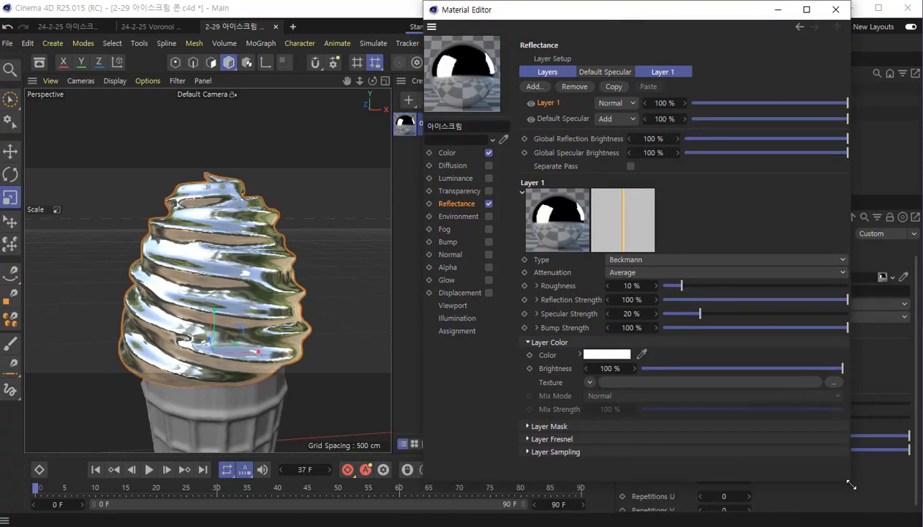
{"action": "left_click_drag", "start_coordinate": [851, 485], "coordinate": [866, 505]}
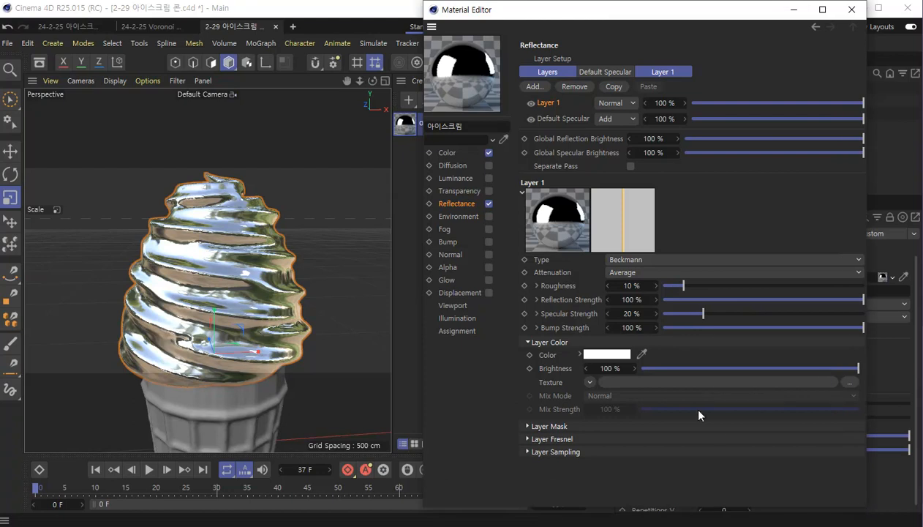
Set the 아이스크림 material's Beckmann layer Fresnel to Dielectric with the Water (Ice) preset.
{"action": "left_click", "coordinate": [528, 439]}
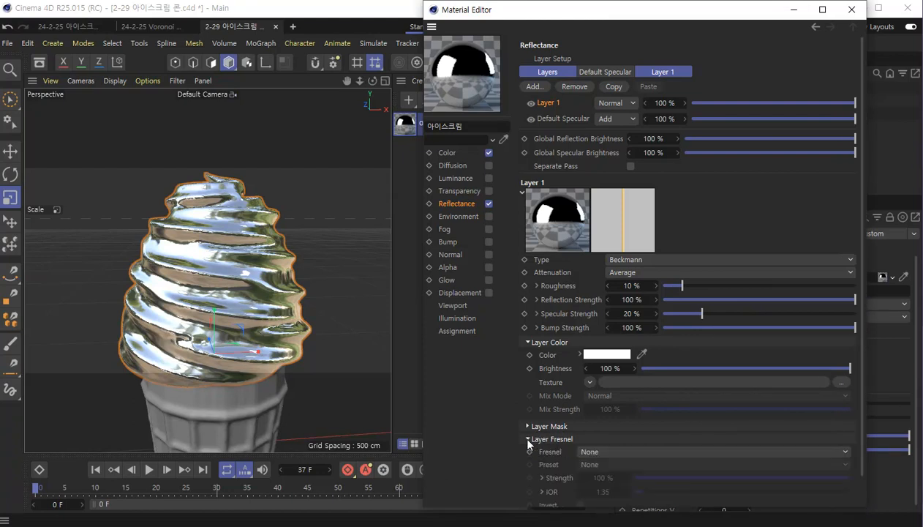
{"action": "scroll", "coordinate": [548, 454], "scroll_direction": "down", "scroll_amount": 1}
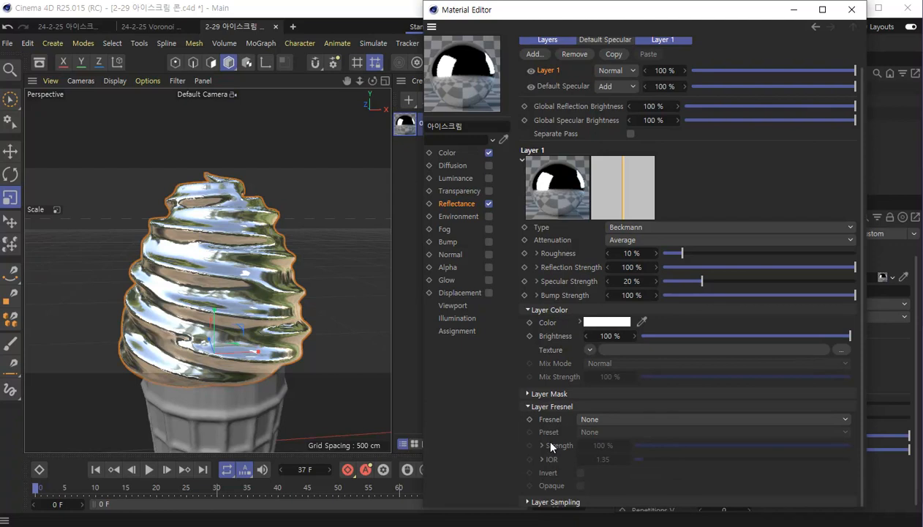
{"action": "left_click", "coordinate": [594, 422]}
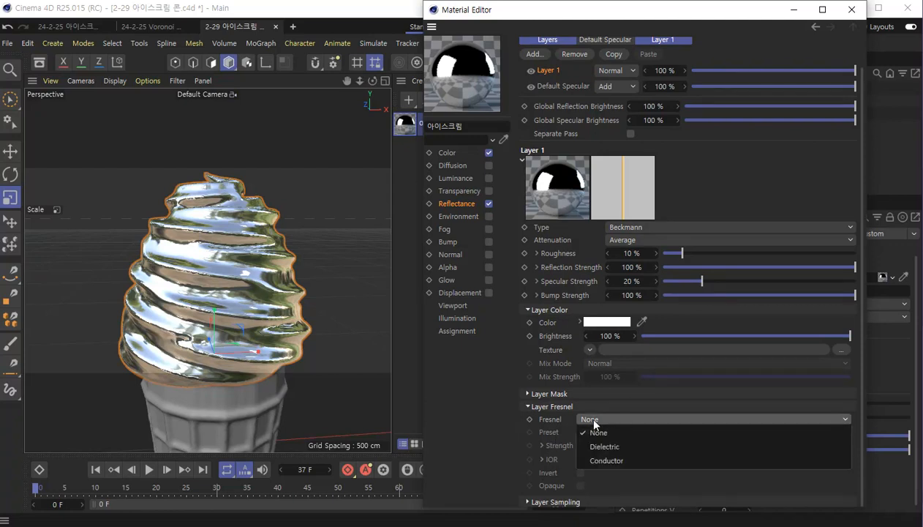
{"action": "left_click", "coordinate": [644, 447]}
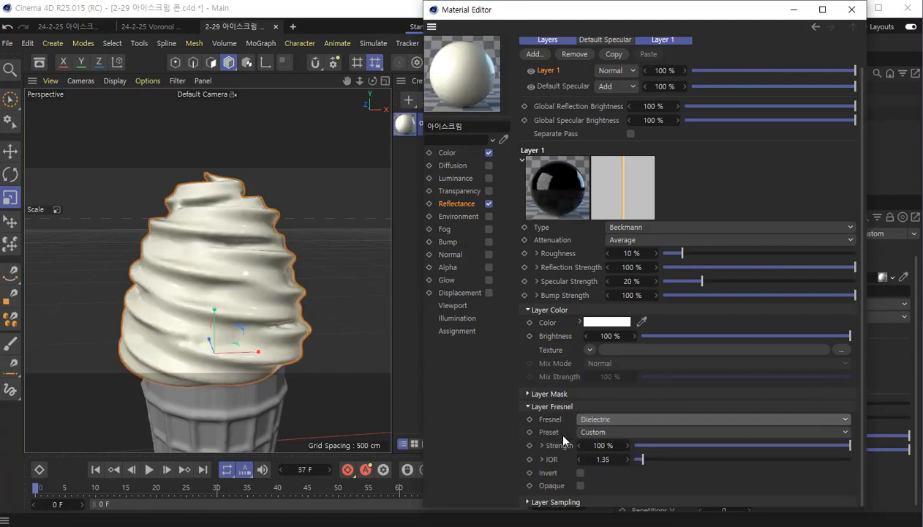
{"action": "left_click", "coordinate": [598, 431]}
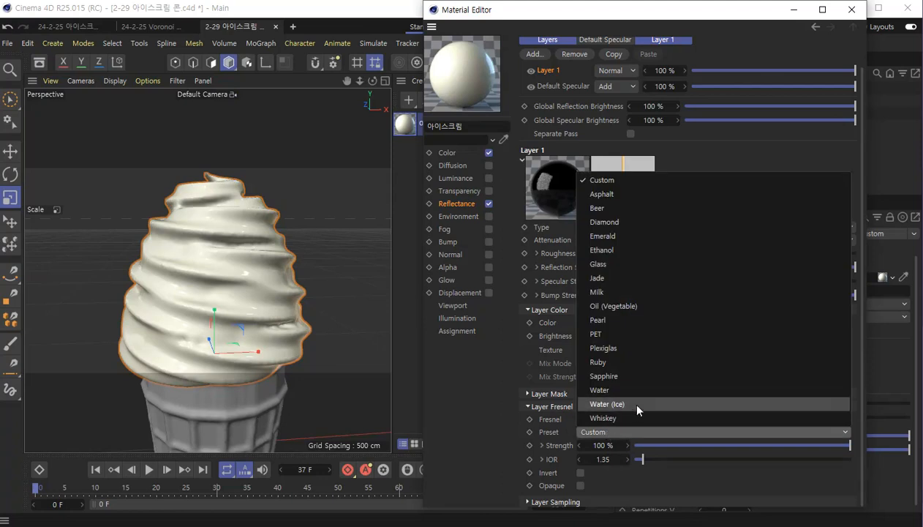
{"action": "left_click", "coordinate": [637, 405]}
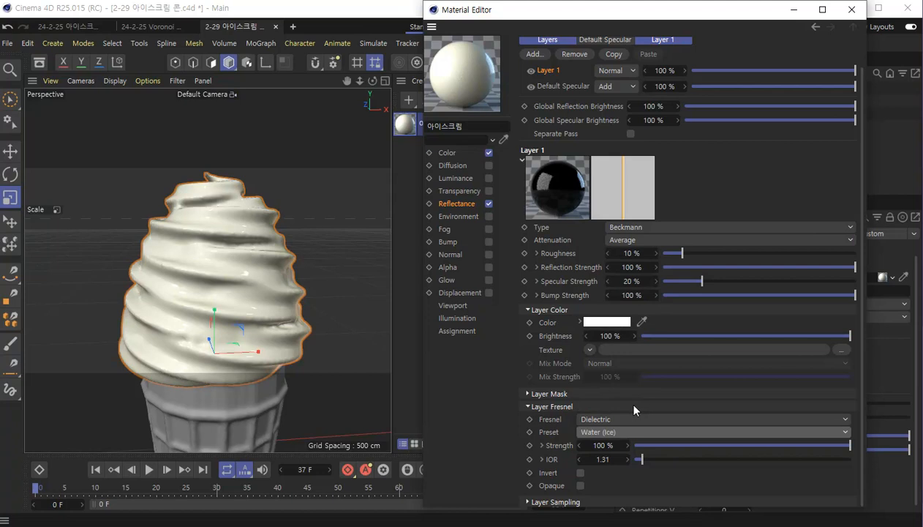
Try the Milk Fresnel preset on the 아이스크림 material's Beckmann layer and render the active view.
{"action": "left_click", "coordinate": [611, 430]}
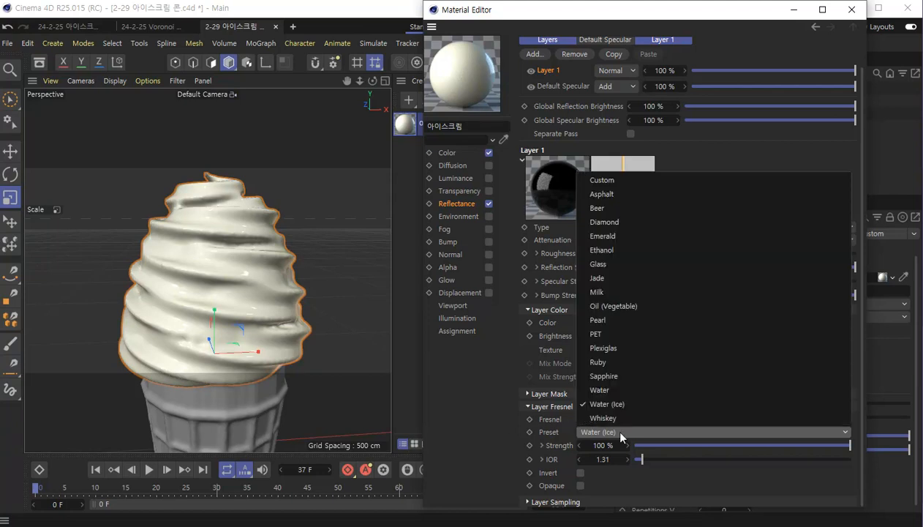
{"action": "left_click", "coordinate": [648, 292]}
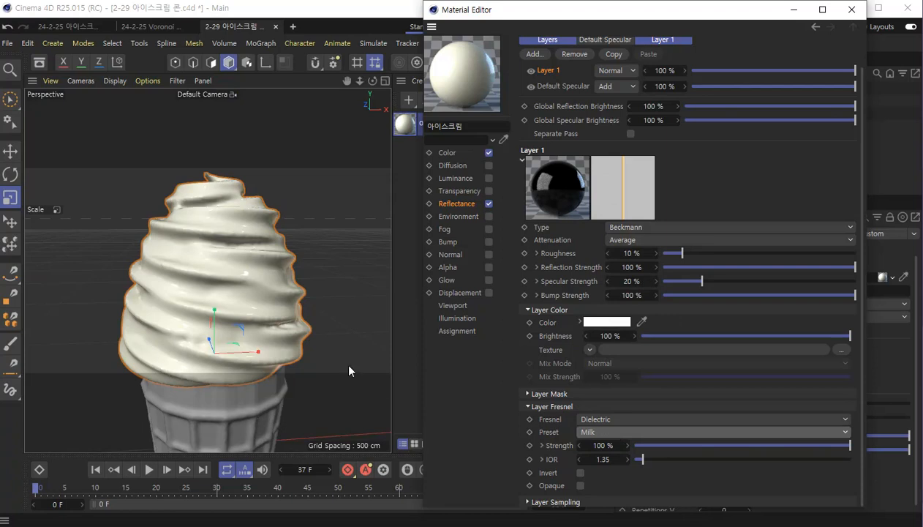
{"action": "left_click_drag", "start_coordinate": [497, 10], "coordinate": [526, 95]}
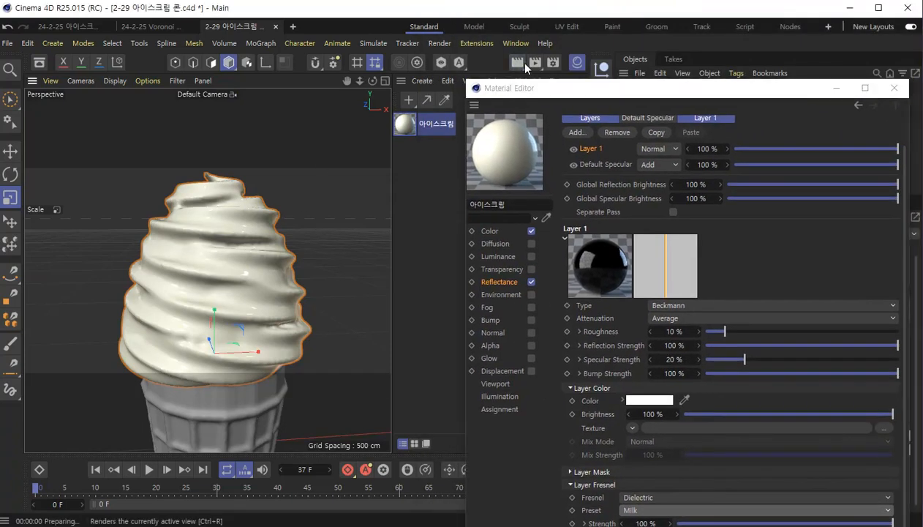
{"action": "left_click", "coordinate": [522, 64]}
{"action": "left_click_drag", "start_coordinate": [588, 79], "coordinate": [554, 1]}
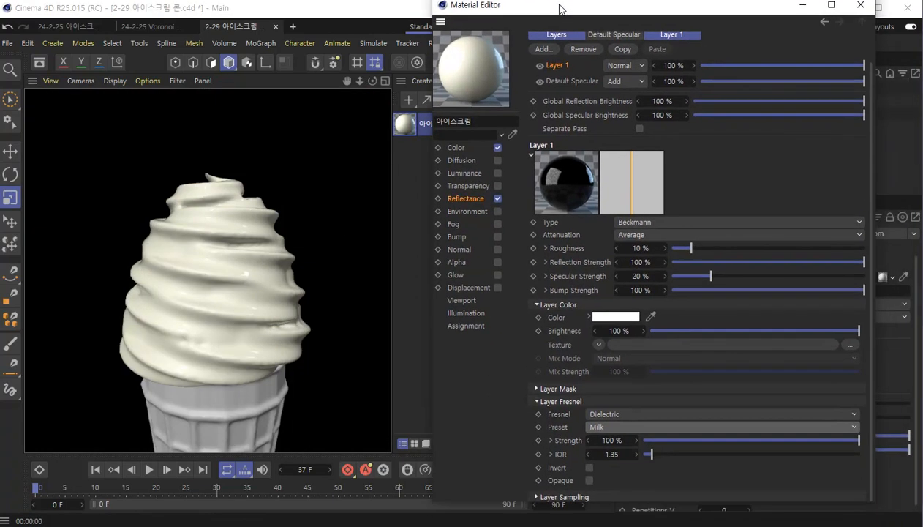
Switch the layer's Fresnel preset back to Water (Ice) and render the active view for comparison.
{"action": "left_click", "coordinate": [624, 430]}
{"action": "left_click", "coordinate": [618, 397]}
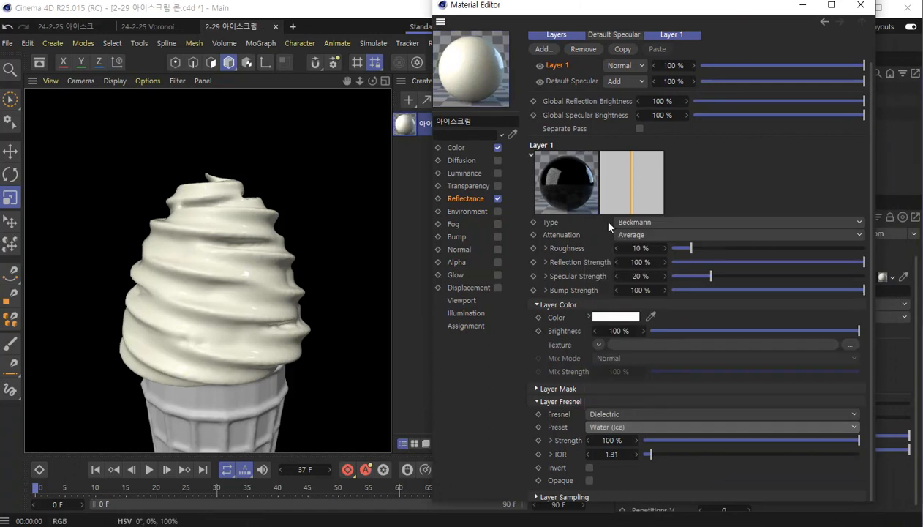
{"action": "left_click_drag", "start_coordinate": [600, 6], "coordinate": [566, 15]}
{"action": "left_click", "coordinate": [516, 63]}
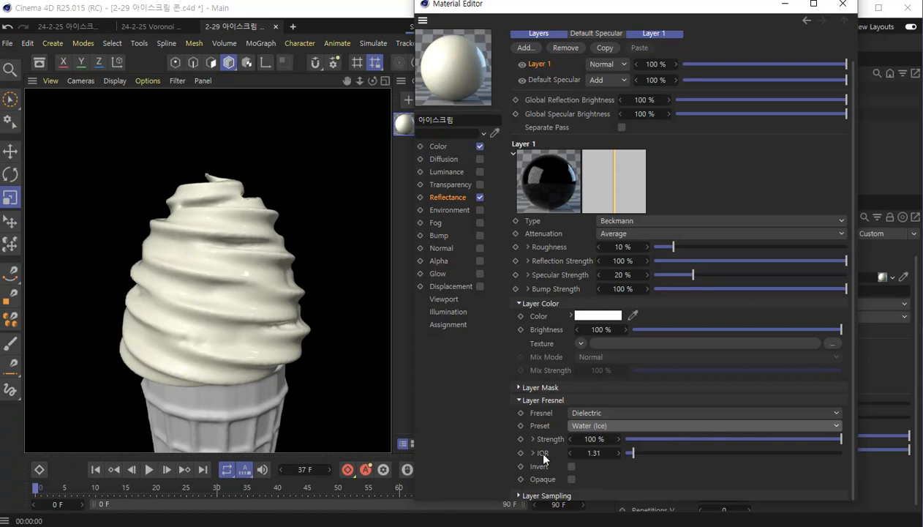
Try higher Fresnel IOR values on the Beckmann layer, such as 2.02, 2.36, 3.1 and 2.49.
{"action": "left_click", "coordinate": [597, 452]}
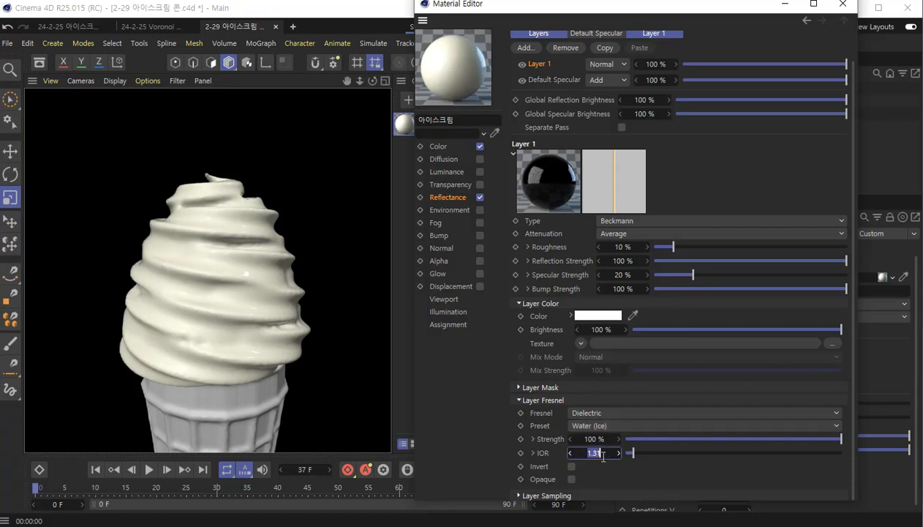
{"action": "left_click", "coordinate": [651, 453]}
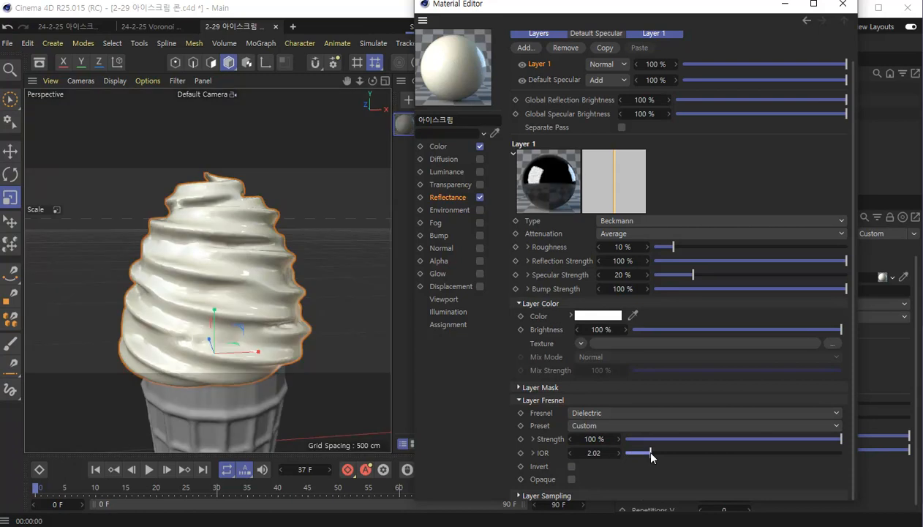
{"action": "left_click", "coordinate": [660, 453]}
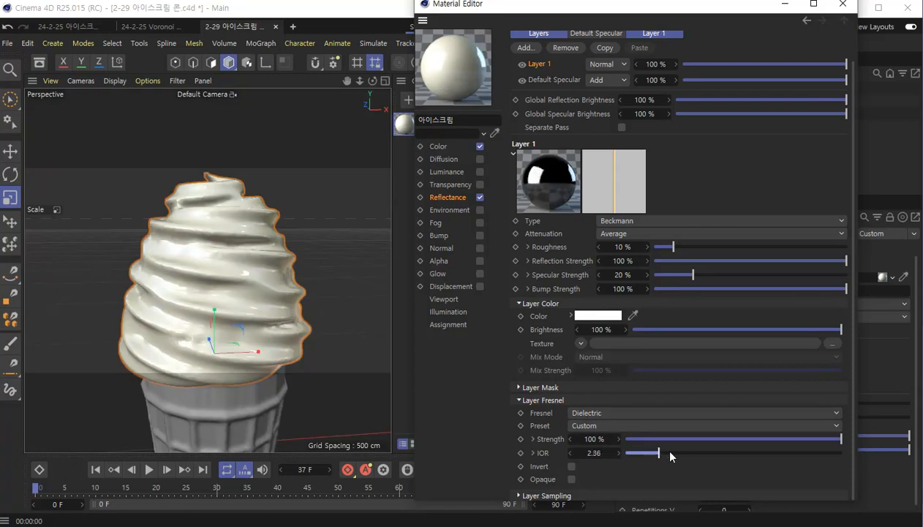
{"action": "left_click", "coordinate": [677, 453]}
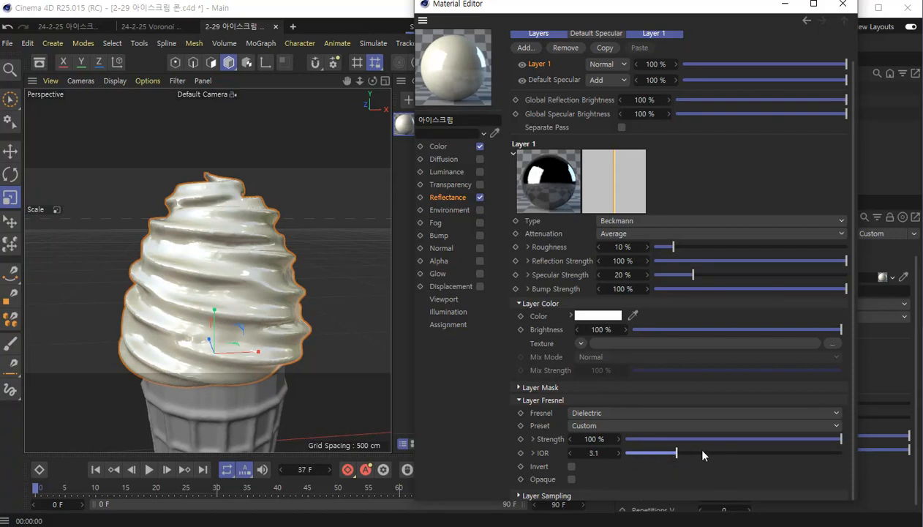
{"action": "left_click_drag", "start_coordinate": [672, 457], "coordinate": [661, 456]}
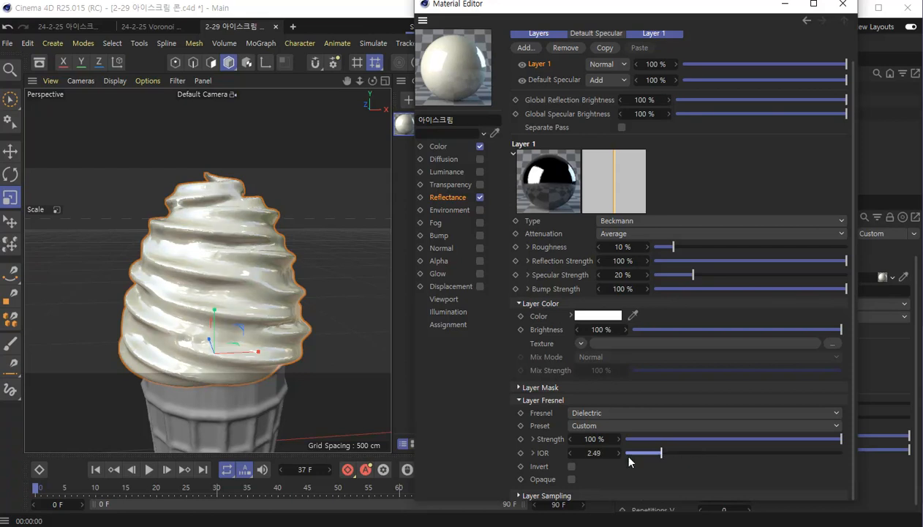
Set the Beckmann layer's Fresnel IOR to 1.5, close the Material Editor and deselect the material.
{"action": "double_click", "coordinate": [595, 454]}
{"action": "type", "text": "1.5"}
{"action": "key", "text": "Return"}
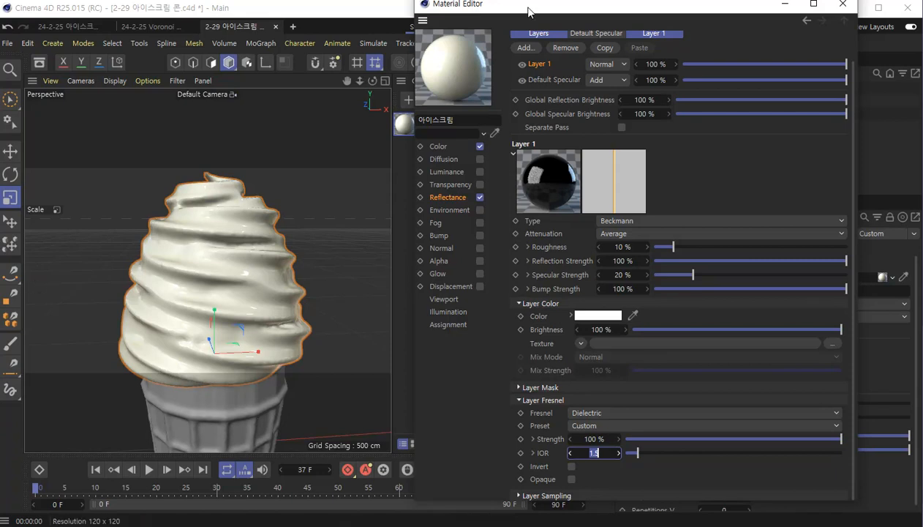
{"action": "left_click", "coordinate": [843, 4]}
{"action": "left_click", "coordinate": [454, 176]}
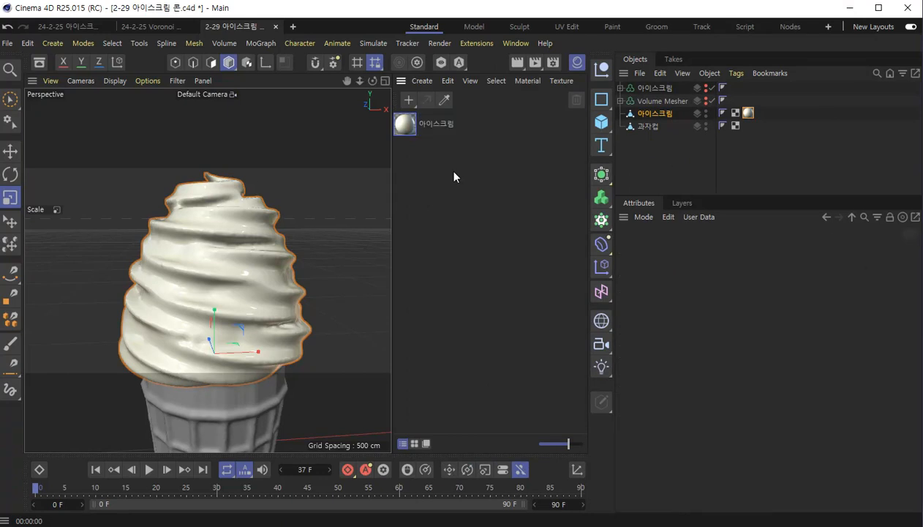
Widen the viewport, frame the whole ice cream cone and render the active view.
{"action": "left_click_drag", "start_coordinate": [392, 190], "coordinate": [492, 190]}
{"action": "scroll", "coordinate": [354, 265], "scroll_direction": "down", "scroll_amount": 3}
{"action": "left_click_drag", "start_coordinate": [373, 322], "coordinate": [324, 215], "text": "alt"}
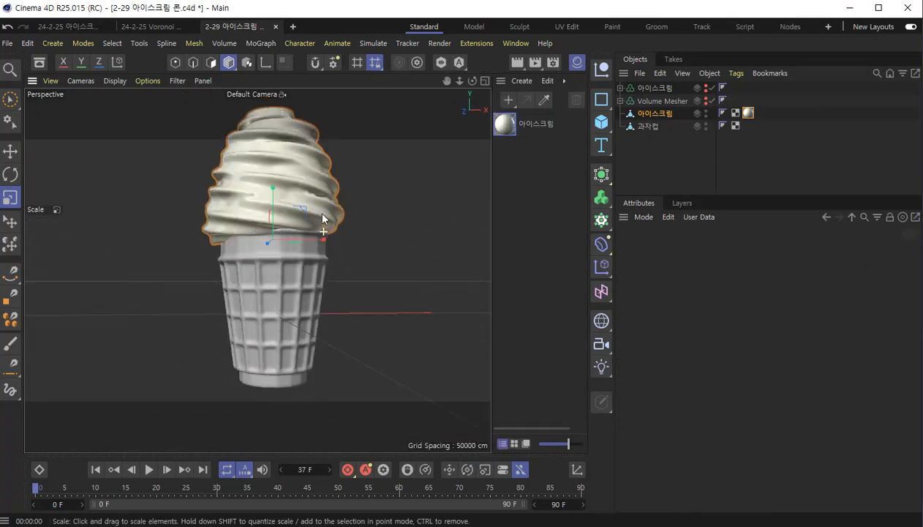
{"action": "left_click", "coordinate": [515, 64]}
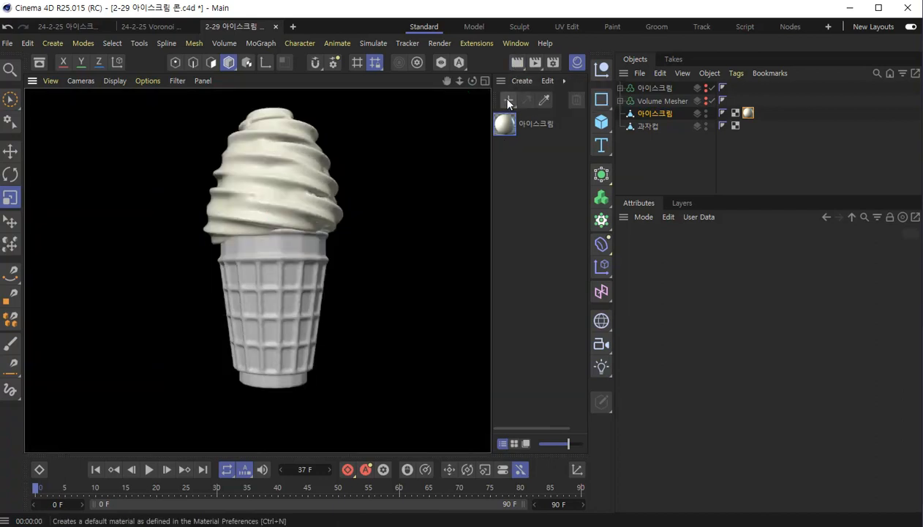
Create a new material, rename it 과자콘 and display its colour settings.
{"action": "left_click", "coordinate": [508, 103]}
{"action": "double_click", "coordinate": [505, 125]}
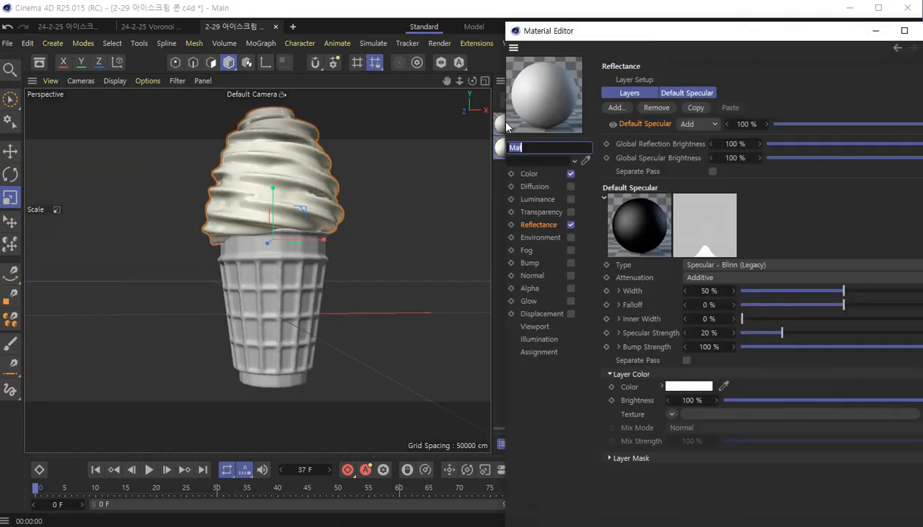
{"action": "type", "text": "과자콘"}
{"action": "left_click", "coordinate": [530, 174]}
{"action": "left_click_drag", "start_coordinate": [660, 32], "coordinate": [607, 38]}
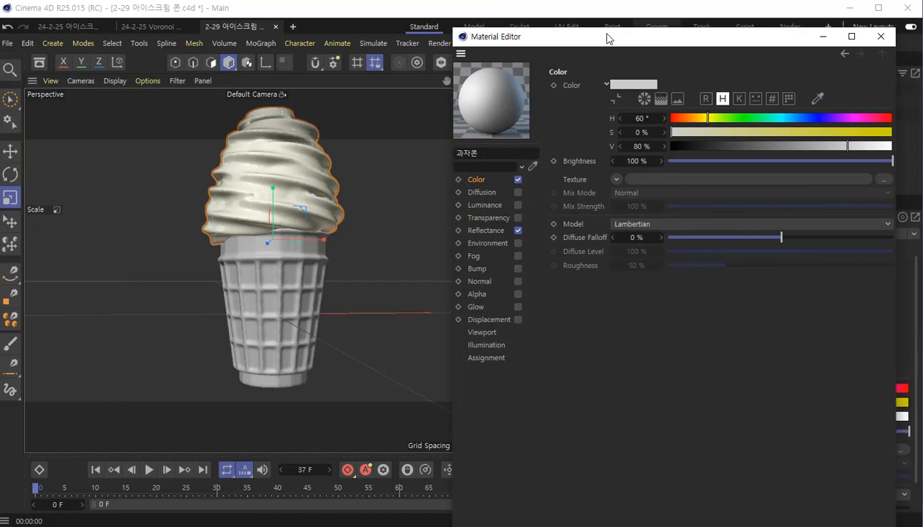
Set the 과자콘 material's hue to 42° and saturation to 79%, and apply it to the 과자컵 object.
{"action": "left_click", "coordinate": [696, 119]}
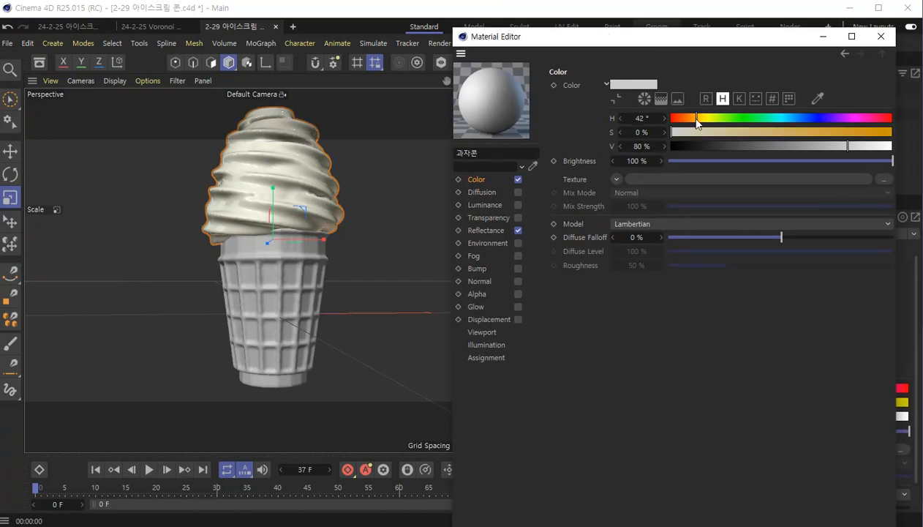
{"action": "left_click", "coordinate": [846, 133]}
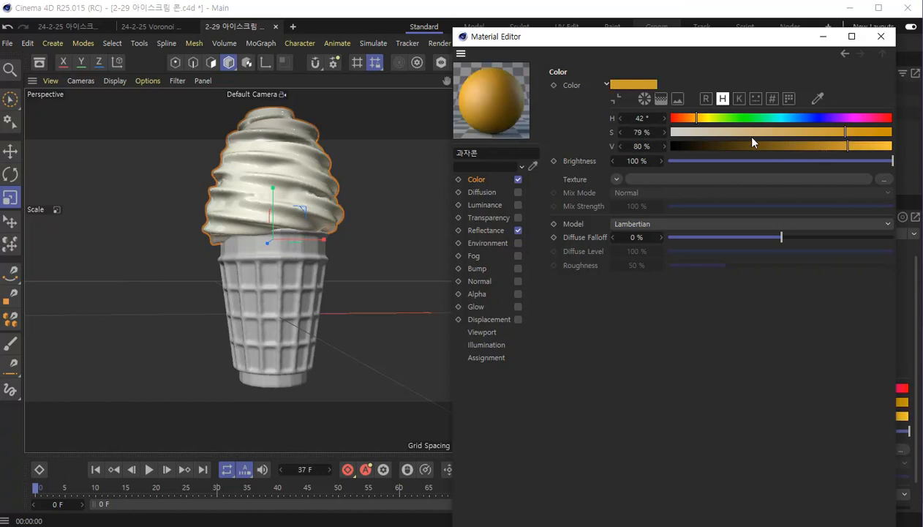
{"action": "left_click_drag", "start_coordinate": [746, 38], "coordinate": [716, 191]}
{"action": "left_click_drag", "start_coordinate": [504, 124], "coordinate": [647, 128]}
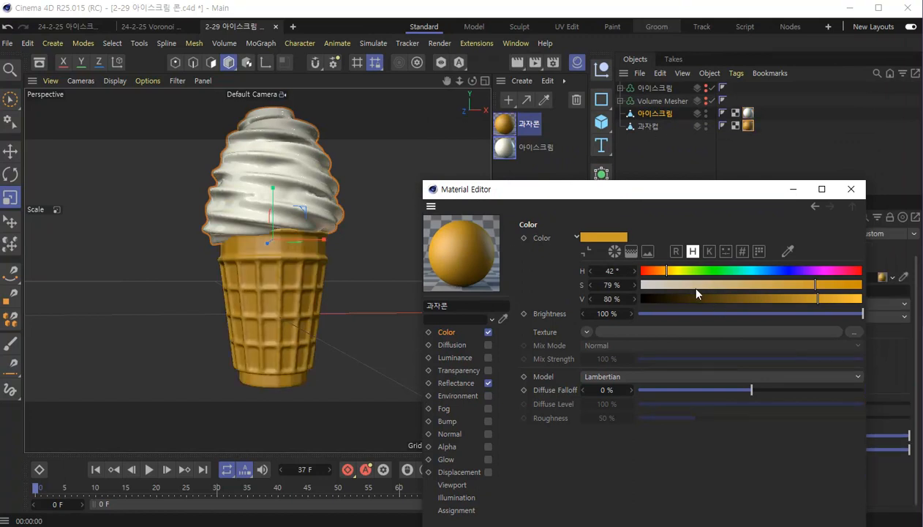
Tune the 과자콘 material's colour to a wafer brown with hue 40°, saturation 54% and value 75%.
{"action": "left_click_drag", "start_coordinate": [792, 288], "coordinate": [772, 289]}
{"action": "left_click_drag", "start_coordinate": [681, 275], "coordinate": [670, 275]}
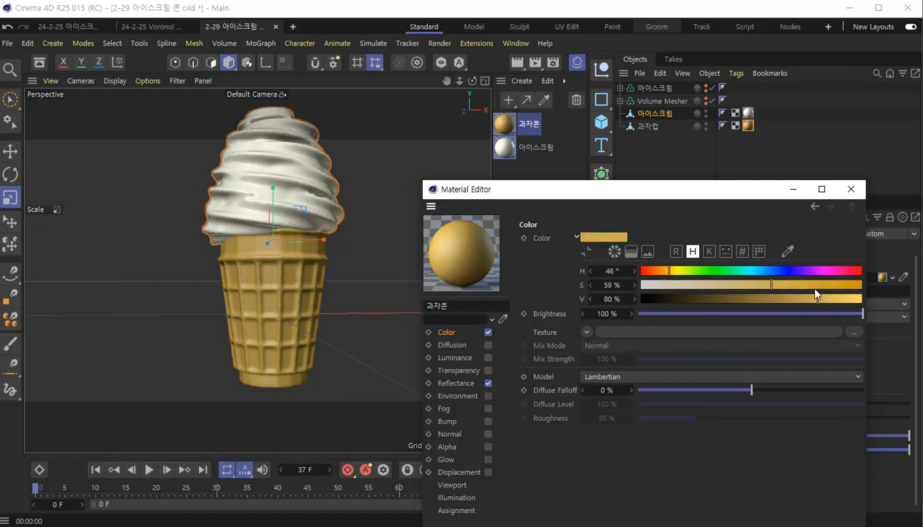
{"action": "mouse_move", "coordinate": [820, 298]}
{"action": "left_mouse_down"}
{"action": "mouse_move", "coordinate": [848, 299]}
{"action": "mouse_move", "coordinate": [789, 299]}
{"action": "mouse_move", "coordinate": [806, 299]}
{"action": "left_mouse_up"}
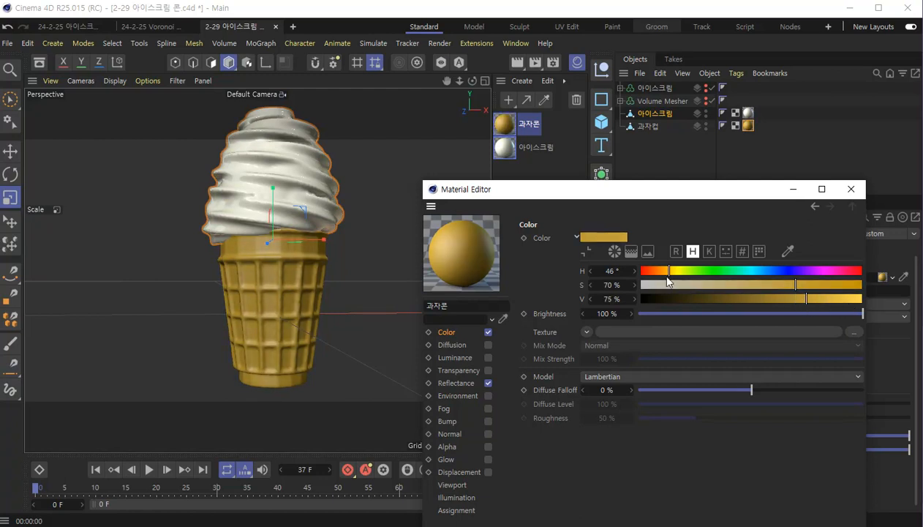
{"action": "mouse_move", "coordinate": [671, 273]}
{"action": "left_mouse_down"}
{"action": "mouse_move", "coordinate": [658, 274]}
{"action": "mouse_move", "coordinate": [667, 277]}
{"action": "left_mouse_up"}
{"action": "mouse_move", "coordinate": [794, 287]}
{"action": "left_mouse_down"}
{"action": "mouse_move", "coordinate": [722, 290]}
{"action": "mouse_move", "coordinate": [756, 291]}
{"action": "left_mouse_up"}
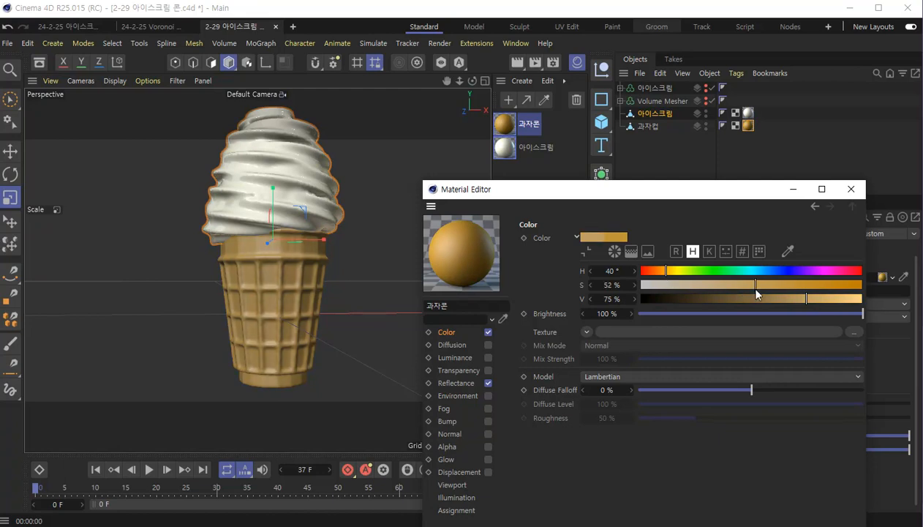
{"action": "mouse_move", "coordinate": [756, 291]}
{"action": "left_mouse_down"}
{"action": "mouse_move", "coordinate": [747, 288]}
{"action": "mouse_move", "coordinate": [754, 289]}
{"action": "left_mouse_up"}
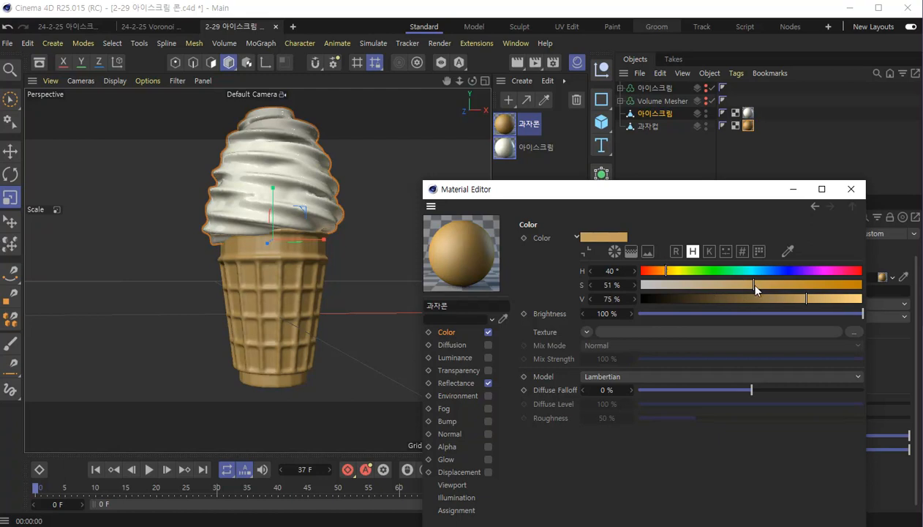
{"action": "left_click_drag", "start_coordinate": [753, 290], "coordinate": [760, 290]}
Inspect the wafer cup's surface up close and enable the Bump channel of the 과자콘 material.
{"action": "scroll", "coordinate": [297, 312], "scroll_direction": "up", "scroll_amount": 6}
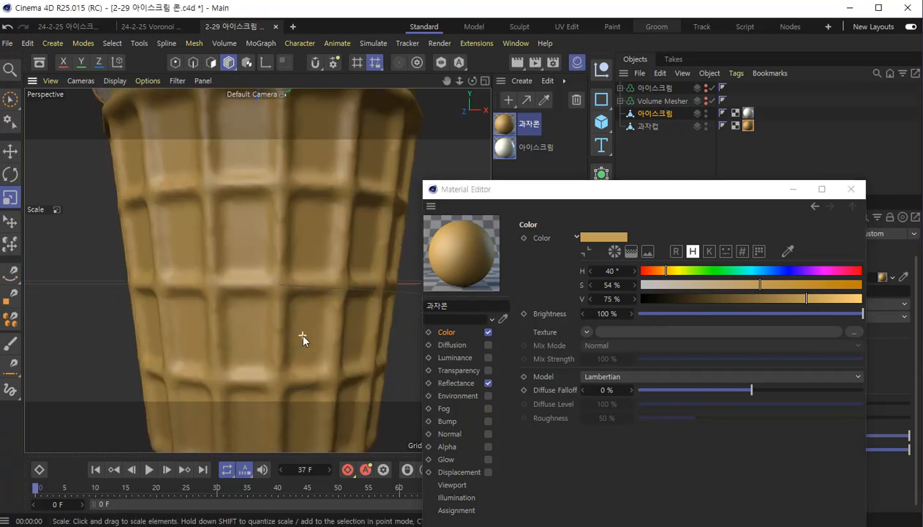
{"action": "scroll", "coordinate": [249, 231], "scroll_direction": "up", "scroll_amount": 4}
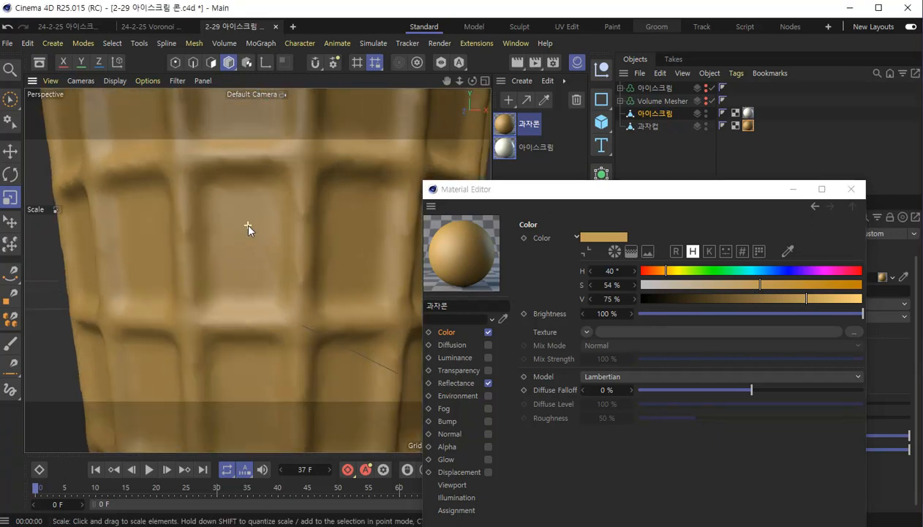
{"action": "scroll", "coordinate": [248, 237], "scroll_direction": "down", "scroll_amount": 5}
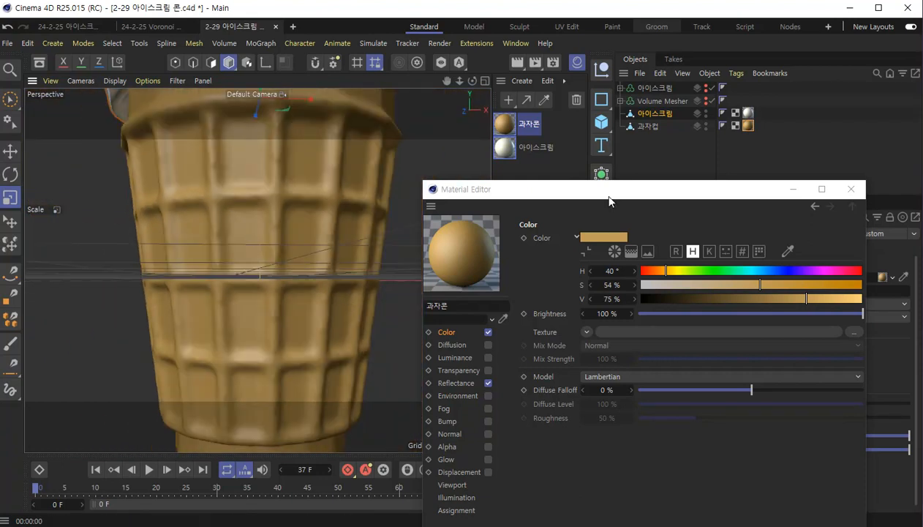
{"action": "left_click_drag", "start_coordinate": [609, 198], "coordinate": [614, 116]}
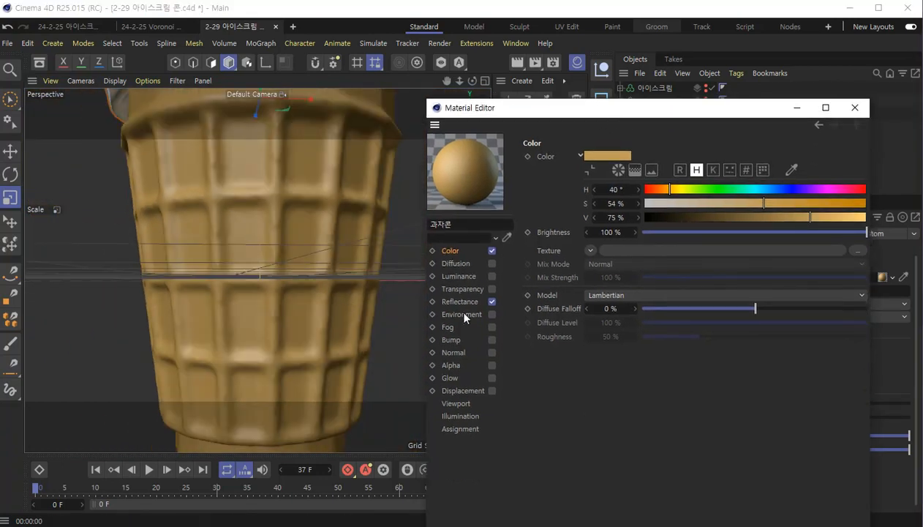
{"action": "left_click", "coordinate": [458, 341]}
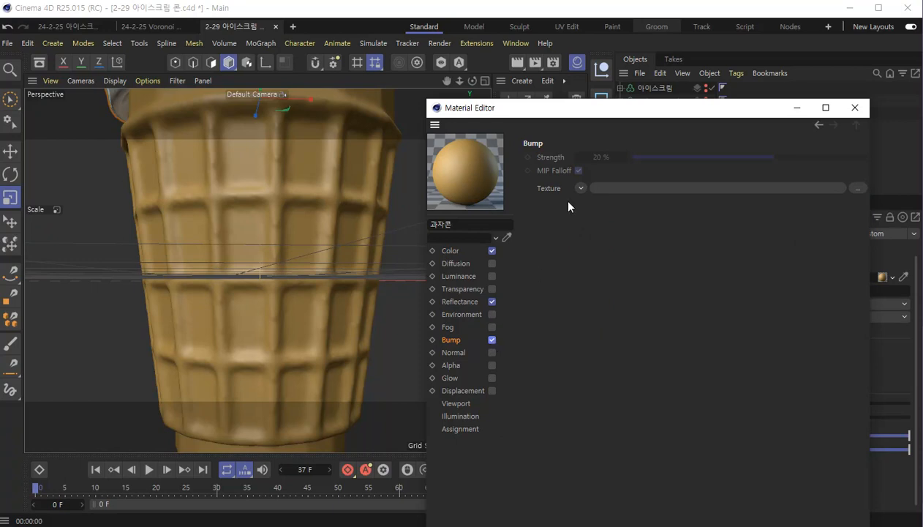
Load a Noise shader as the 과자콘 material's bump texture and render the view to check the cup's surface.
{"action": "left_click", "coordinate": [582, 188]}
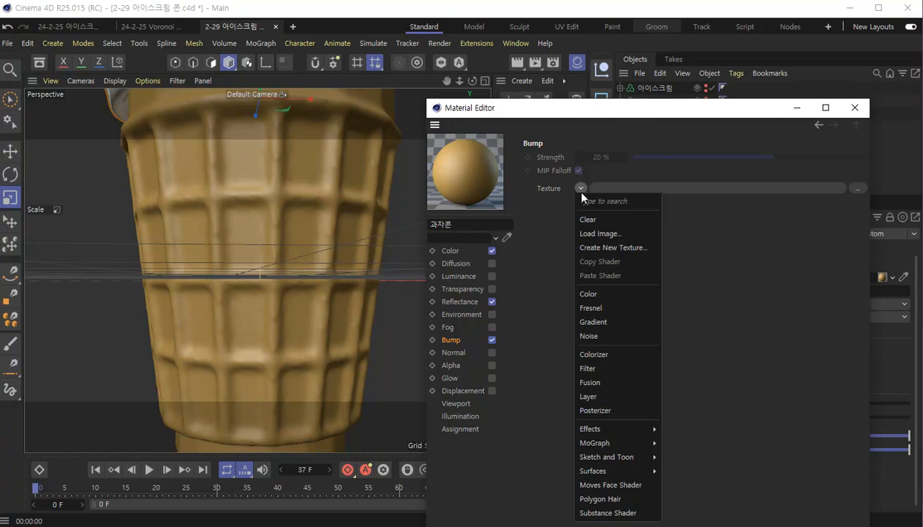
{"action": "left_click", "coordinate": [600, 337]}
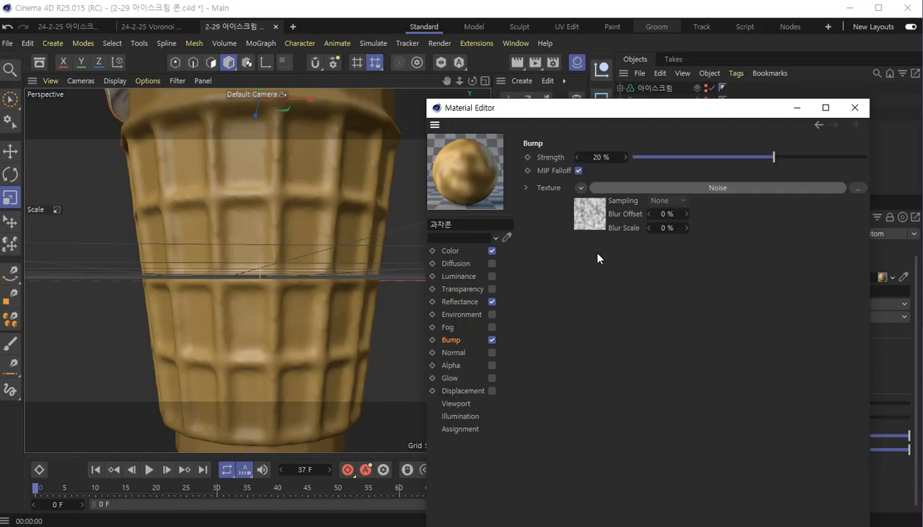
{"action": "left_click_drag", "start_coordinate": [560, 109], "coordinate": [563, 184]}
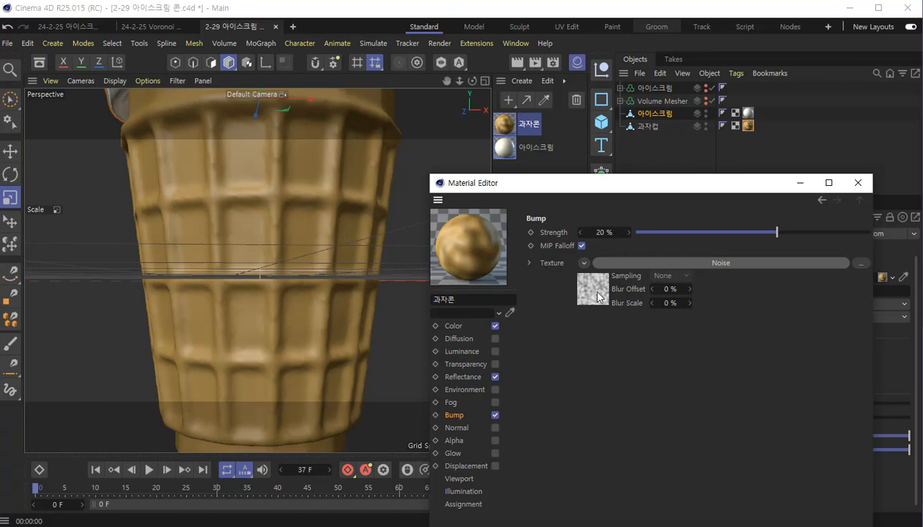
{"action": "left_click", "coordinate": [516, 64]}
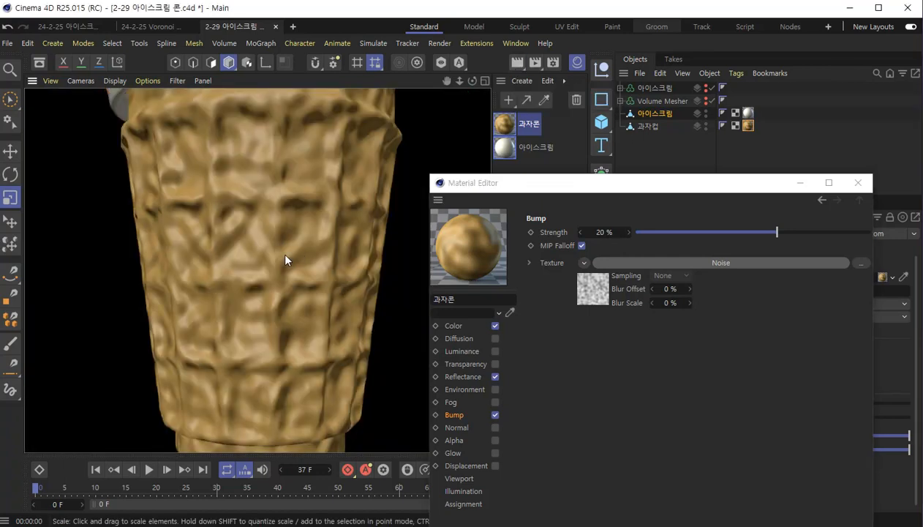
Set the noise type of the 과자콘 material's bump shader to FBM and save the project.
{"action": "left_click", "coordinate": [594, 289]}
{"action": "left_click_drag", "start_coordinate": [647, 183], "coordinate": [660, 153]}
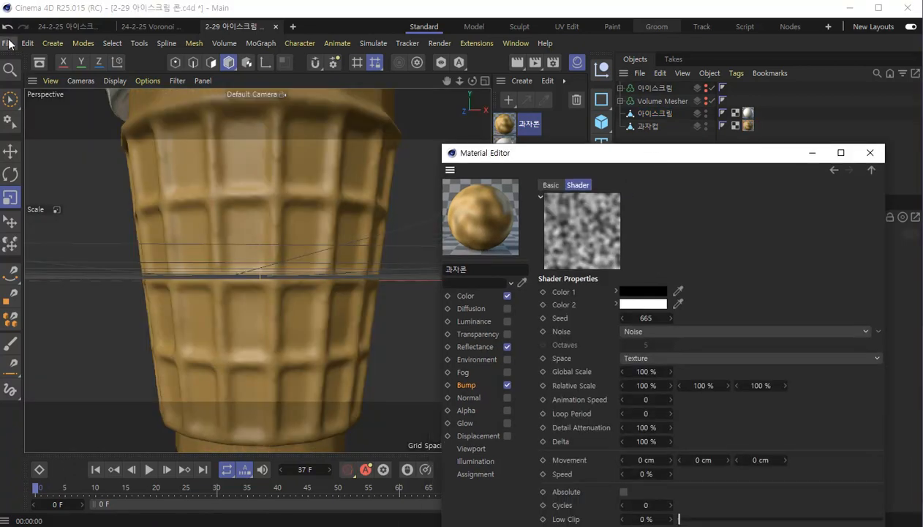
{"action": "left_click", "coordinate": [691, 331]}
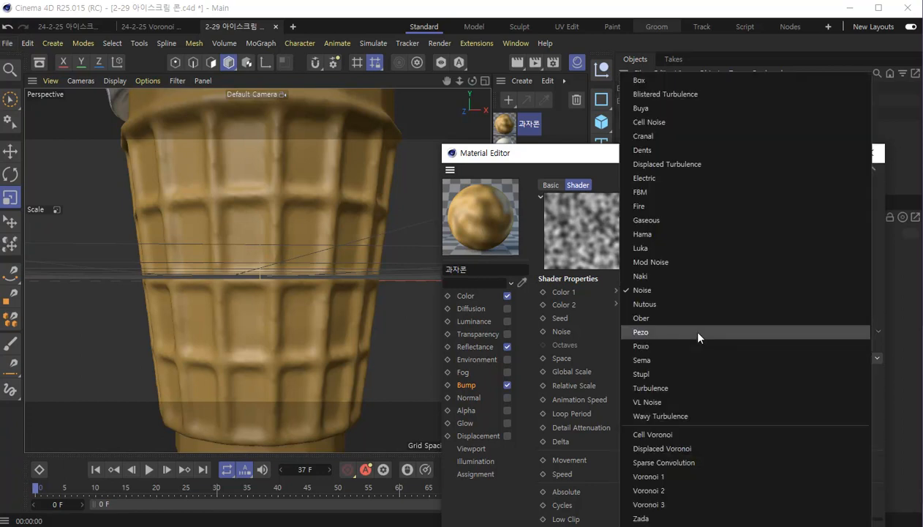
{"action": "left_click", "coordinate": [696, 191]}
{"action": "left_click_drag", "start_coordinate": [688, 152], "coordinate": [688, 93]}
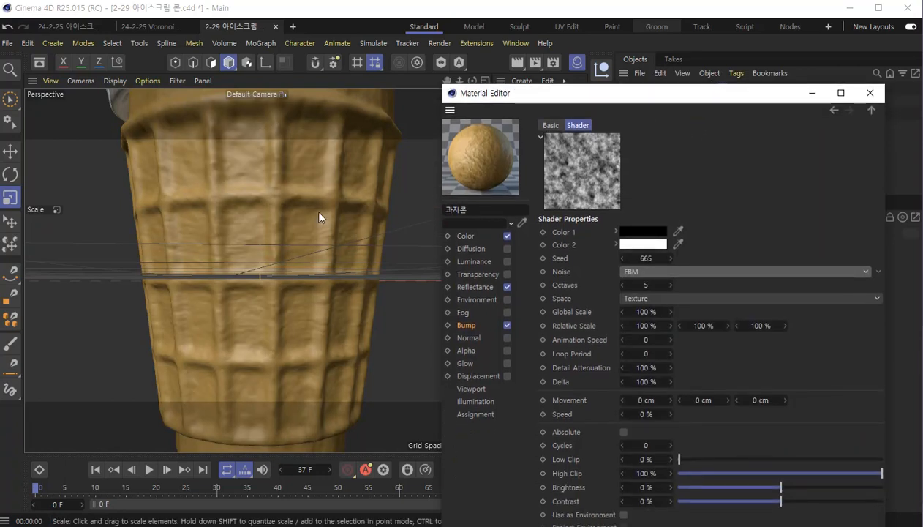
{"action": "left_click", "coordinate": [717, 271]}
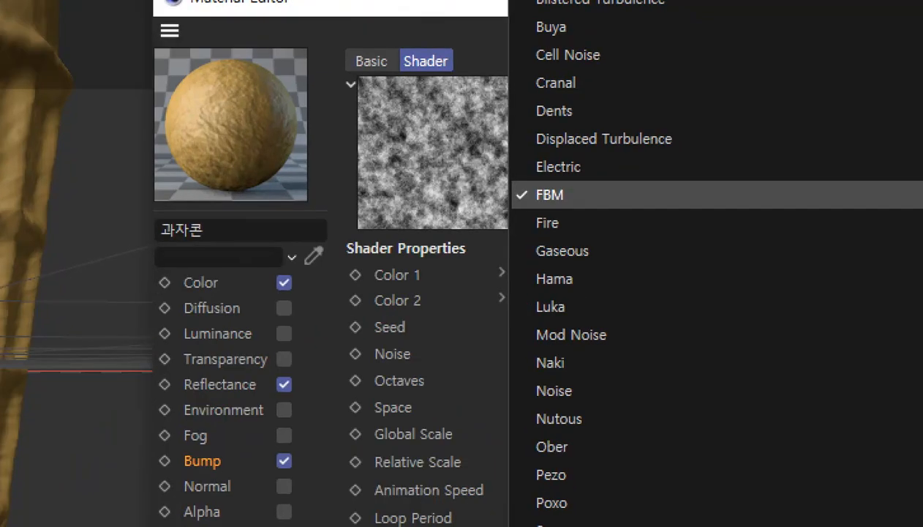
{"action": "left_click", "coordinate": [723, 195]}
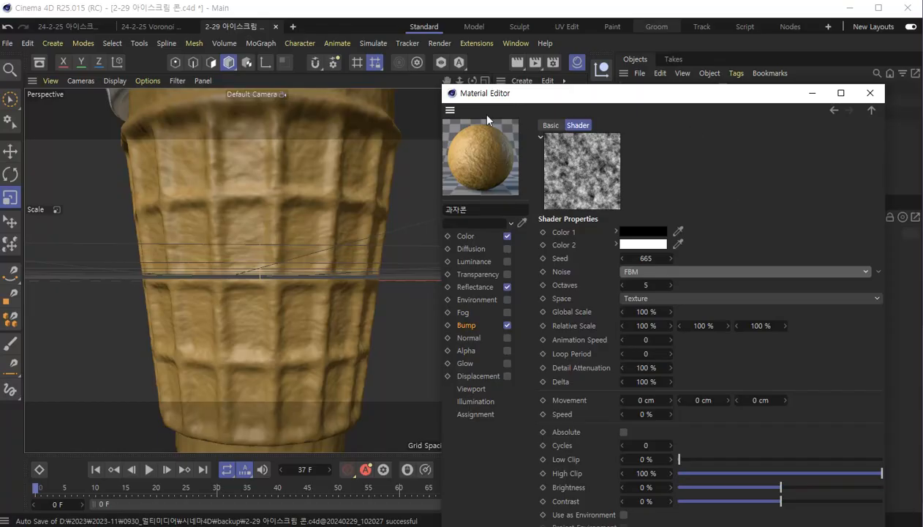
{"action": "left_click", "coordinate": [9, 45]}
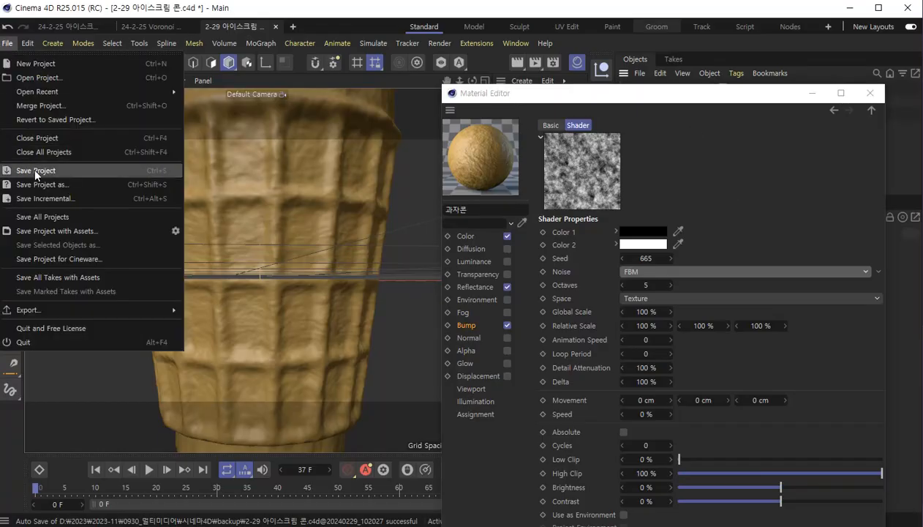
{"action": "left_click", "coordinate": [34, 171]}
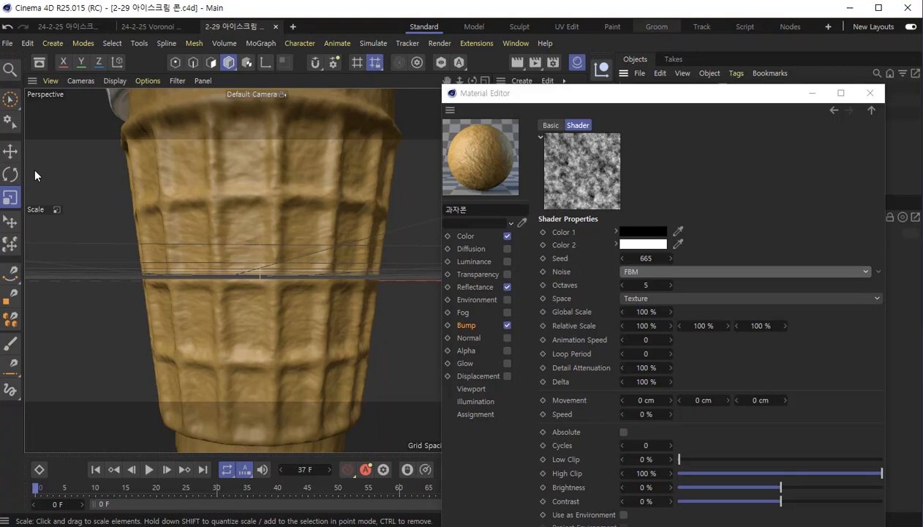